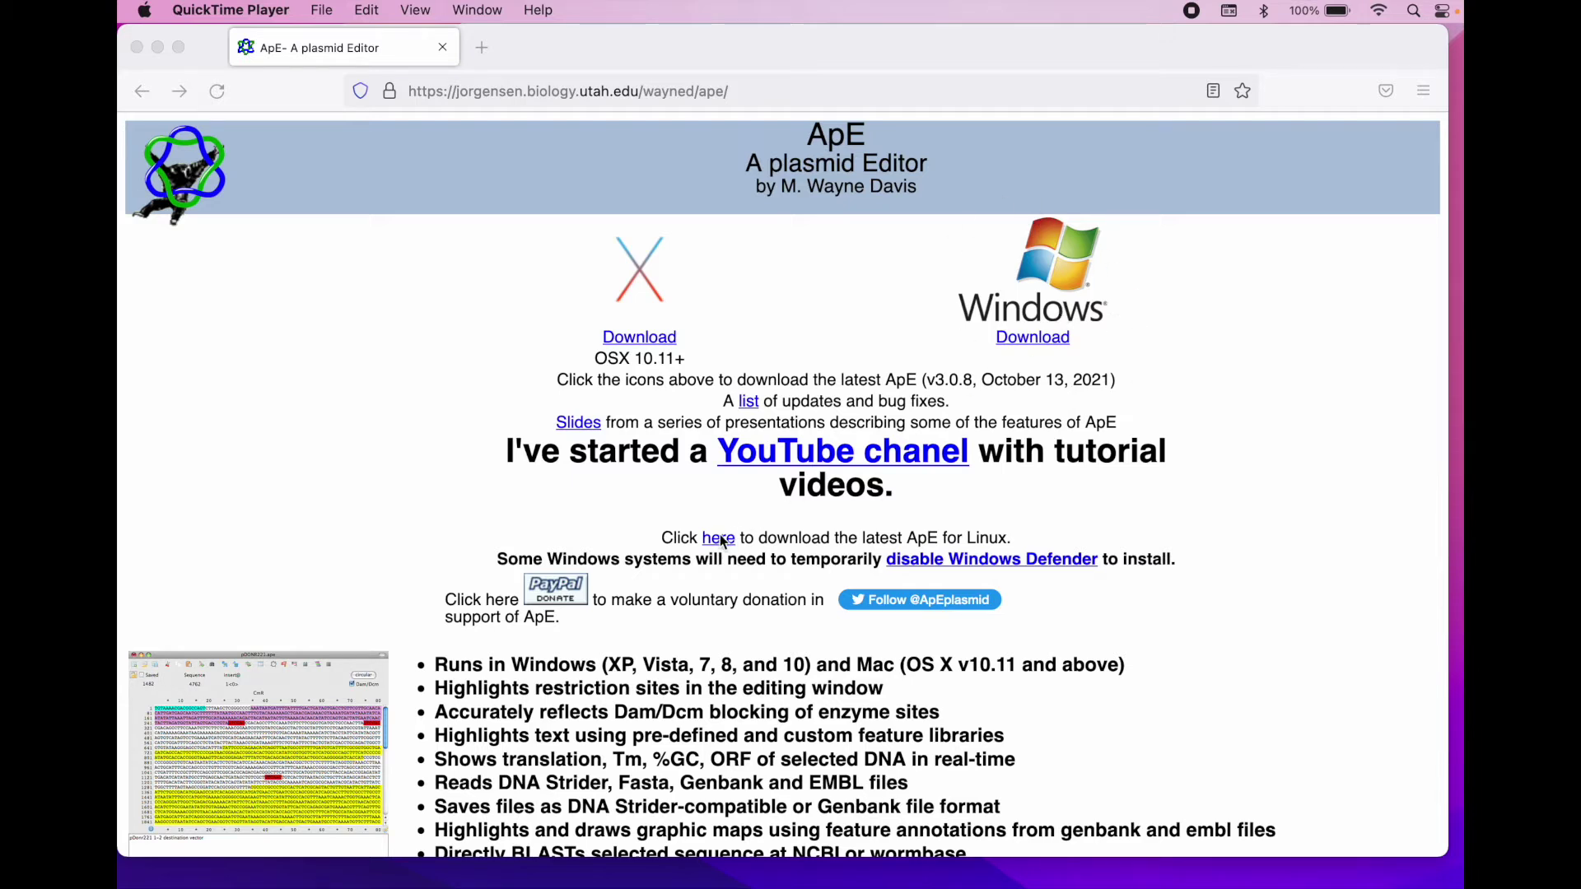
{"action": "left_click", "coordinate": [1004, 543]}
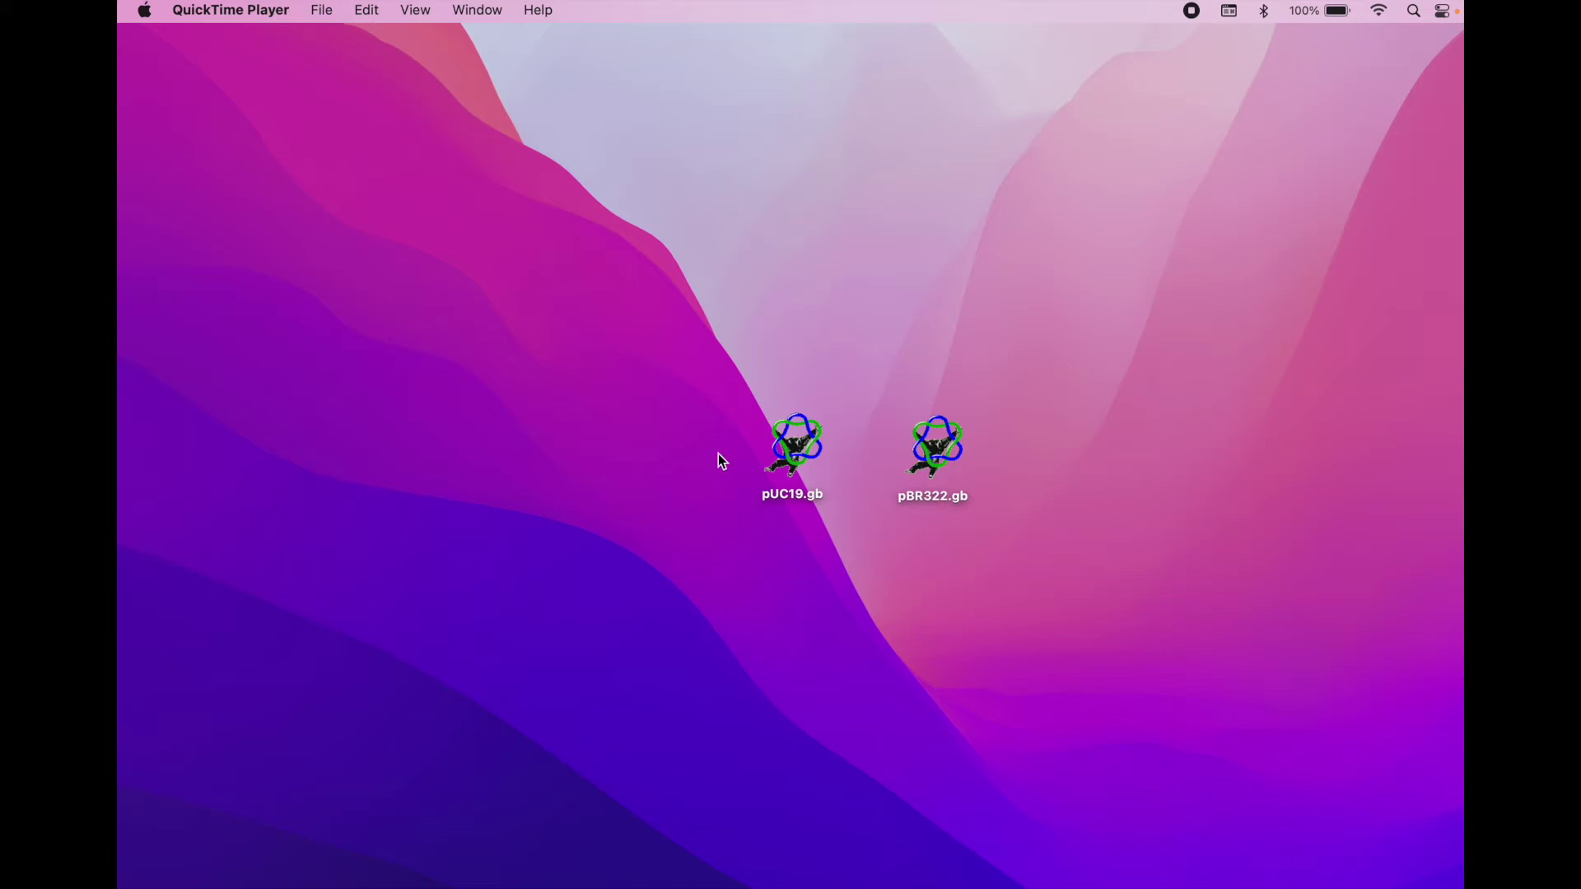
- Open the desktop file pUC19.gb with BBEdit instead of its default application and widen the document window
{"action": "right_click", "coordinate": [803, 445]}
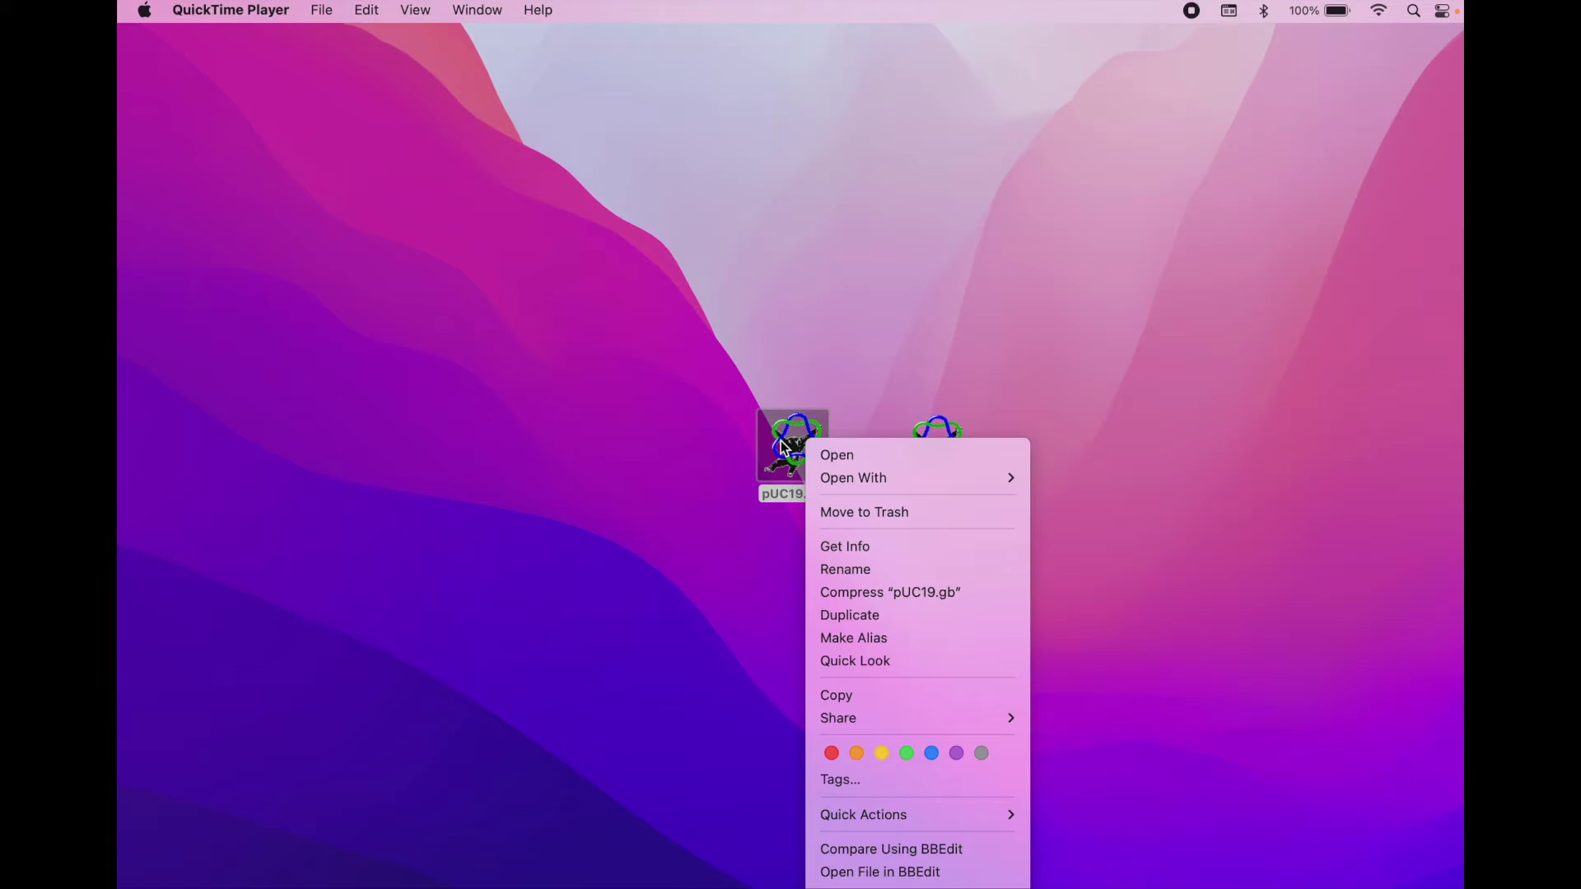
{"action": "mouse_move", "coordinate": [984, 480]}
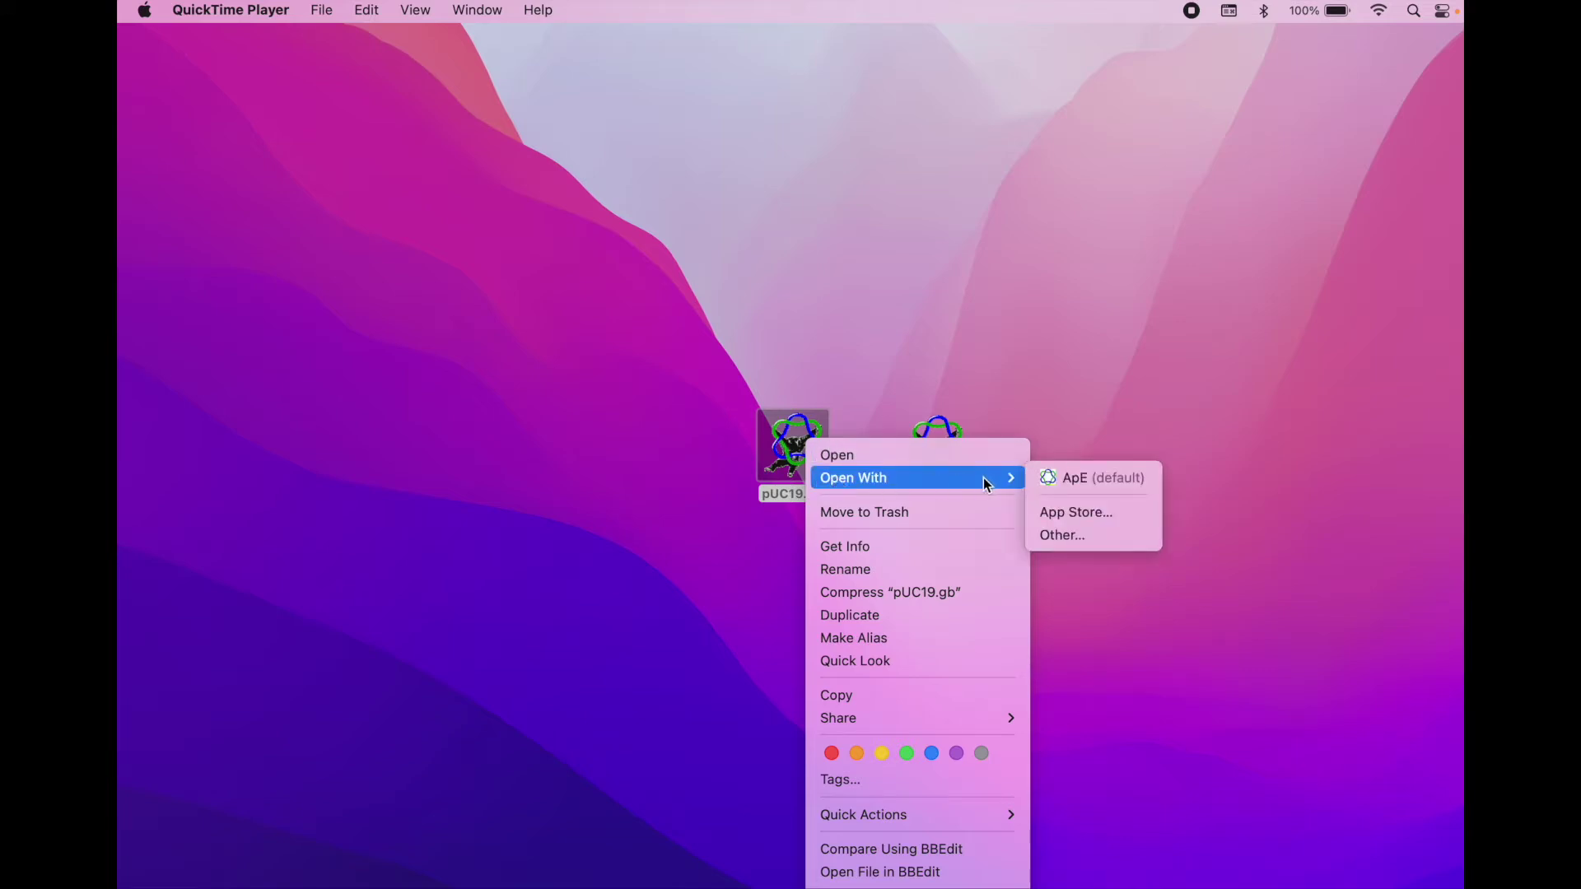
{"action": "left_click", "coordinate": [1054, 537]}
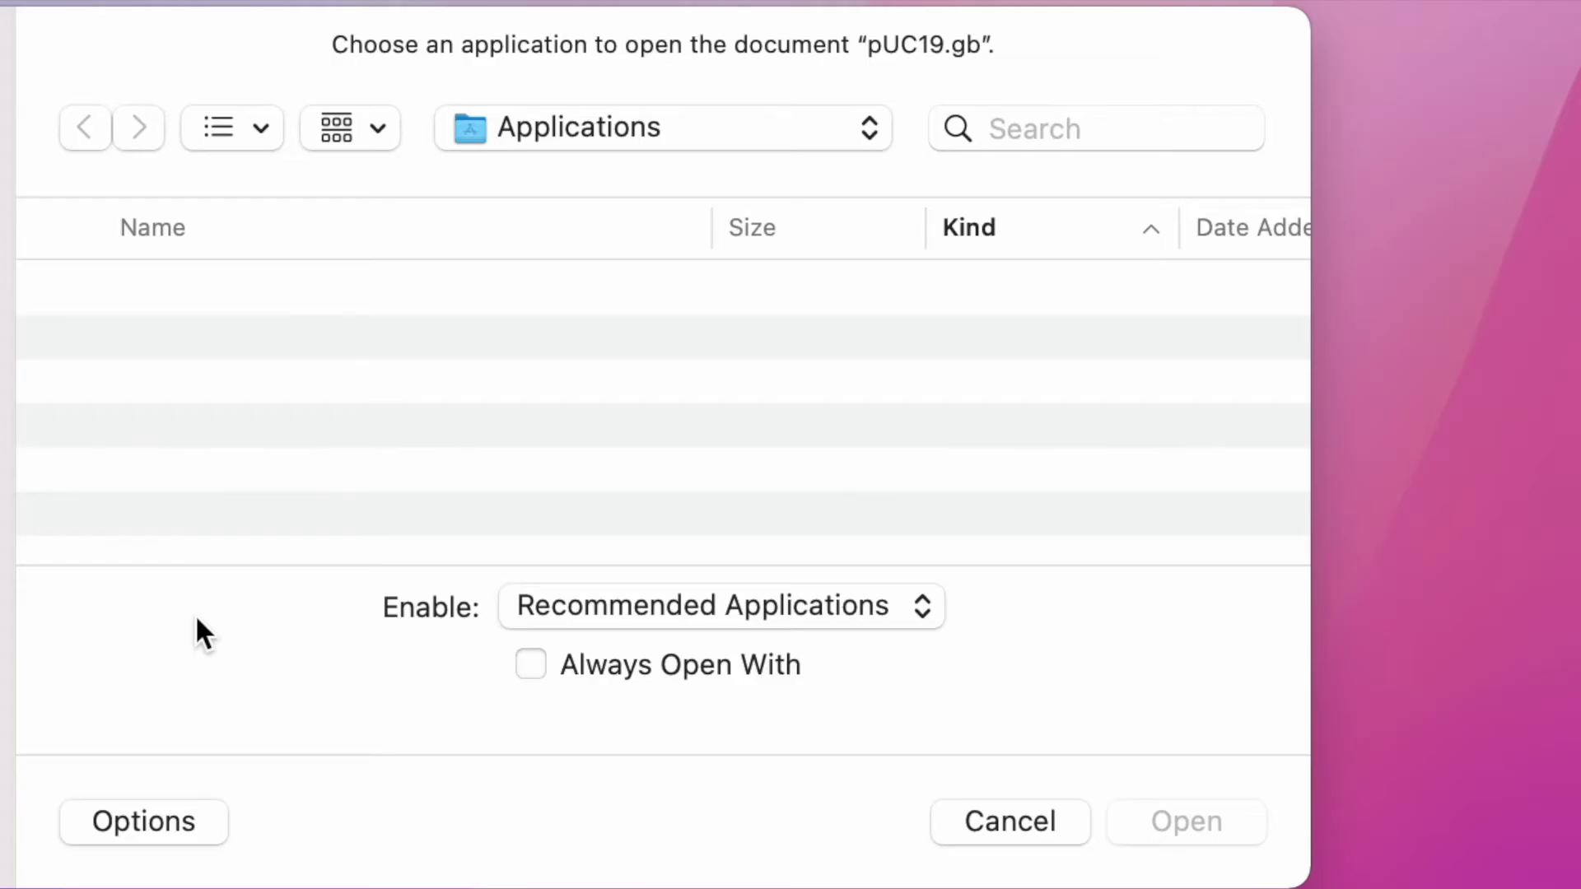
{"action": "scroll", "coordinate": [181, 412], "scroll_direction": "down", "scroll_amount": 3}
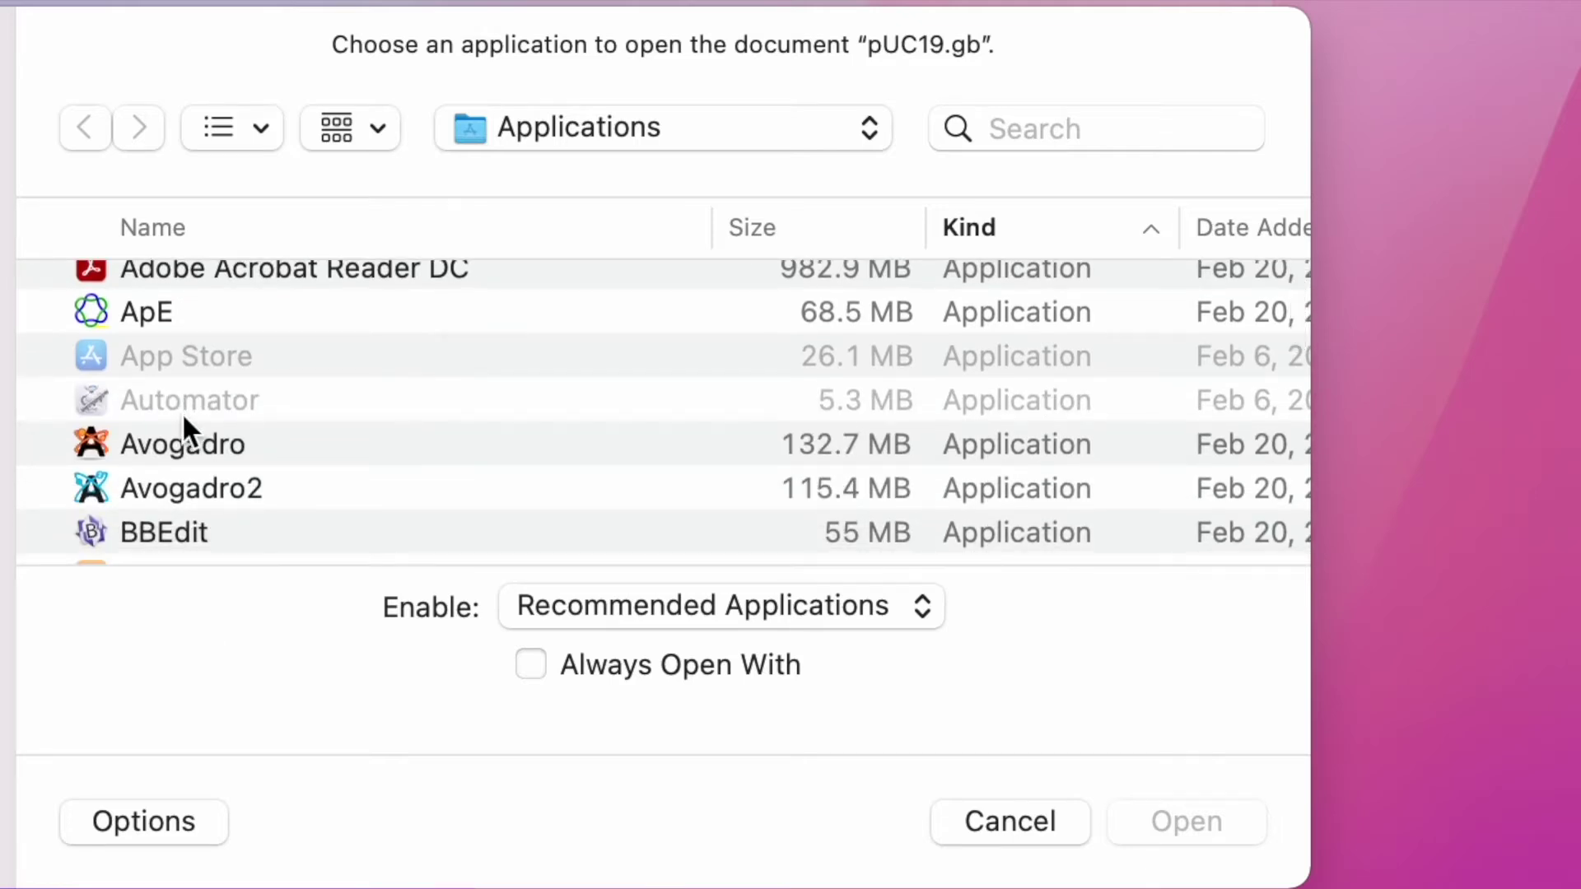
{"action": "scroll", "coordinate": [178, 404], "scroll_direction": "down", "scroll_amount": 3}
{"action": "left_click", "coordinate": [198, 375]}
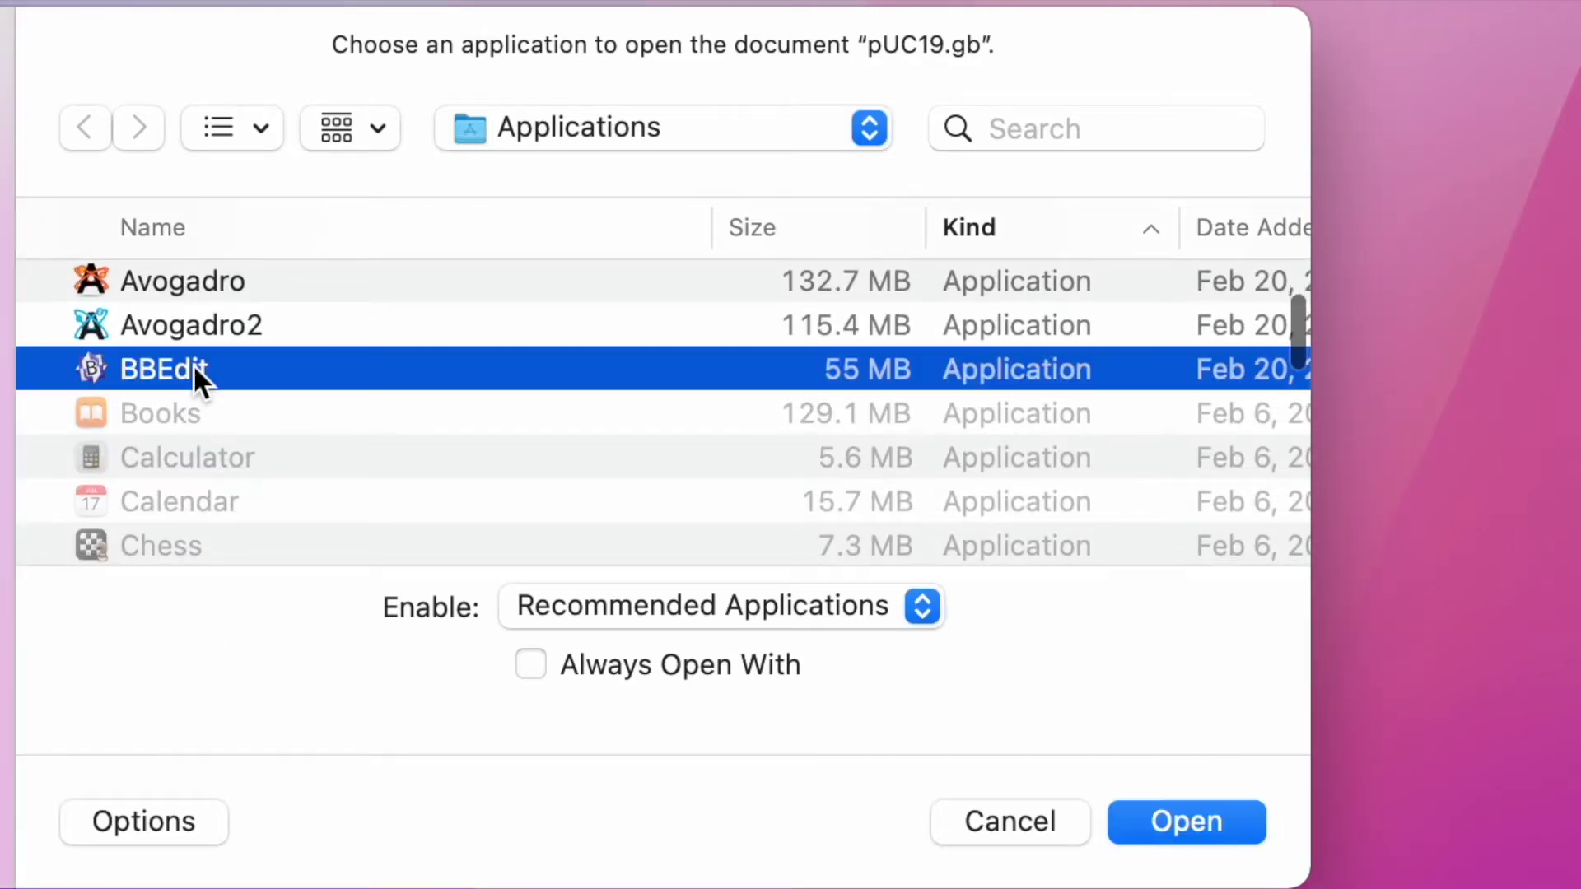
{"action": "left_click", "coordinate": [1181, 819]}
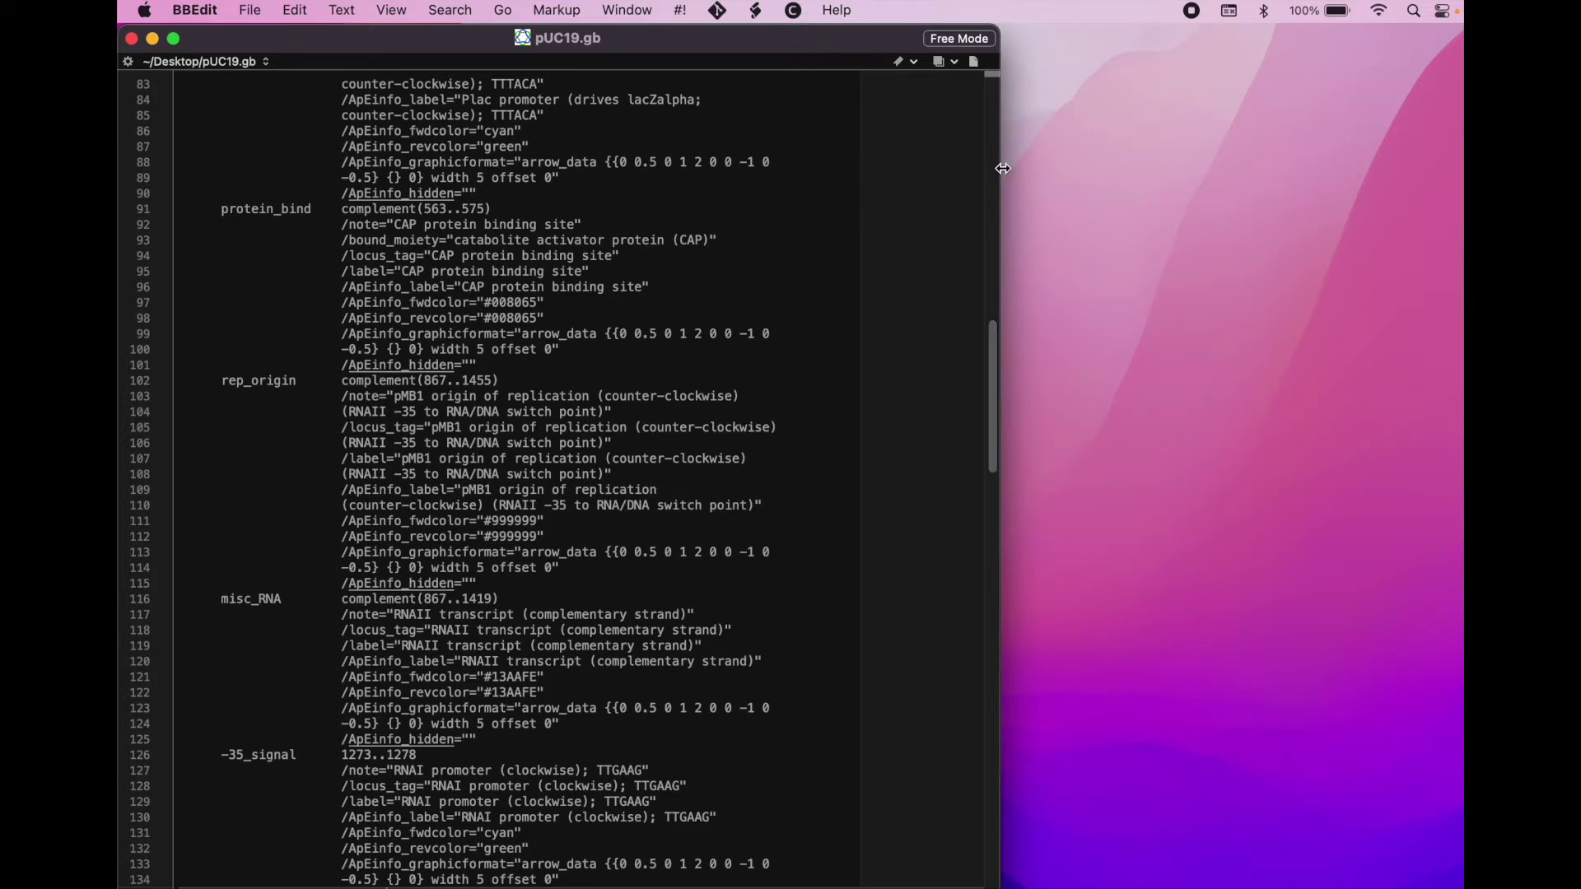
{"action": "left_click_drag", "start_coordinate": [1001, 168], "coordinate": [1205, 168]}
- Skim the whole pUC19.gb file from its header through the features to the ORIGIN sequence and return to the beginning
{"action": "scroll", "coordinate": [561, 214], "scroll_direction": "up", "scroll_amount": 20}
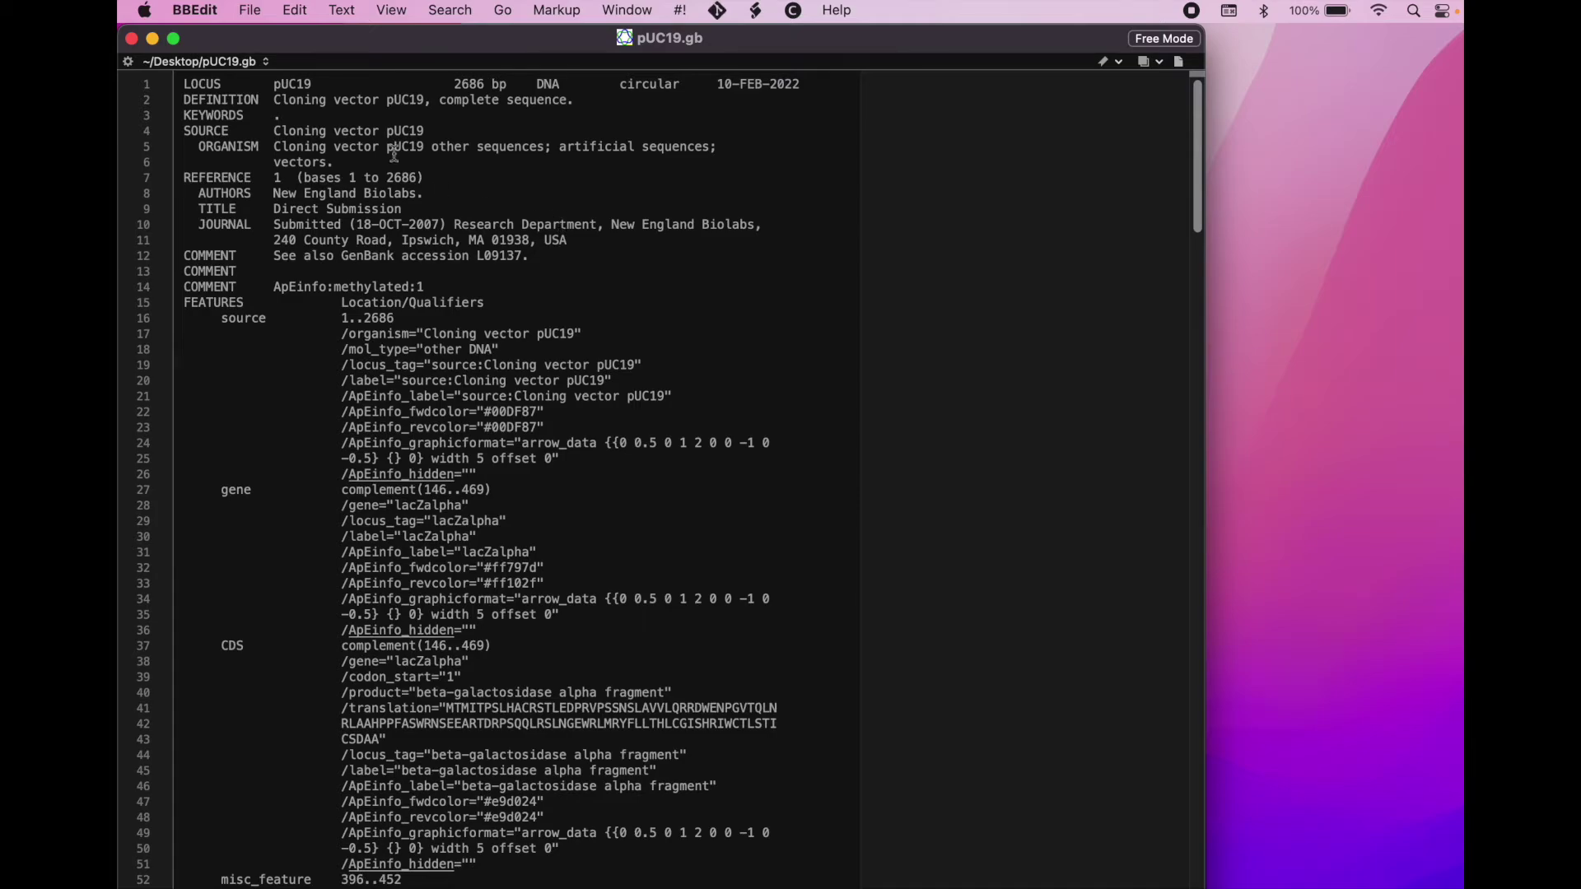
{"action": "scroll", "coordinate": [394, 154], "scroll_direction": "down", "scroll_amount": 20}
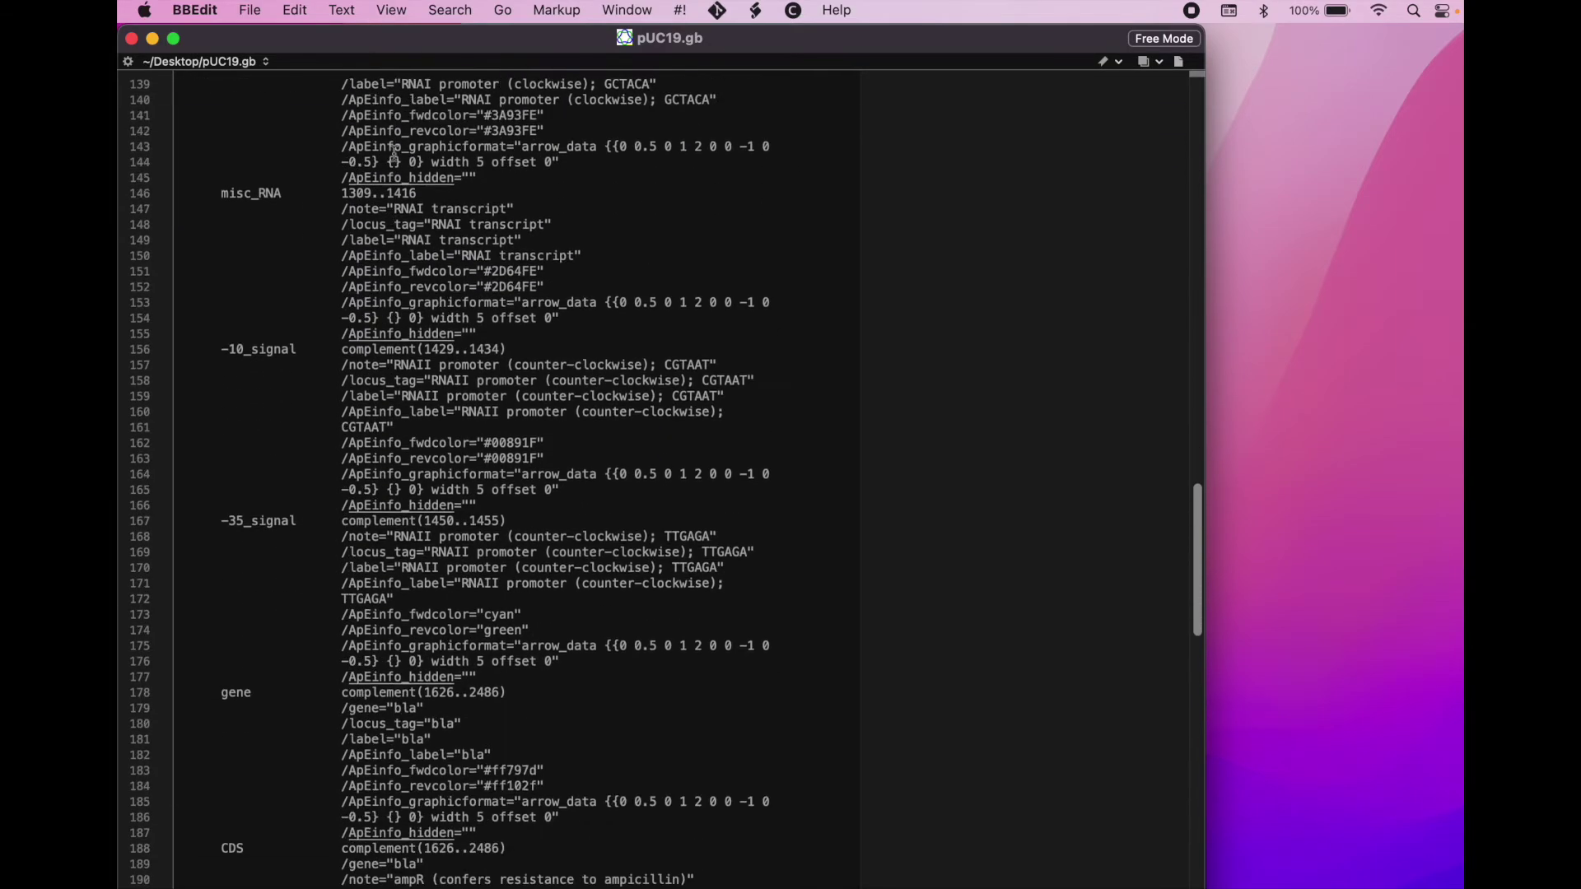
{"action": "scroll", "coordinate": [443, 445], "scroll_direction": "down", "scroll_amount": 20}
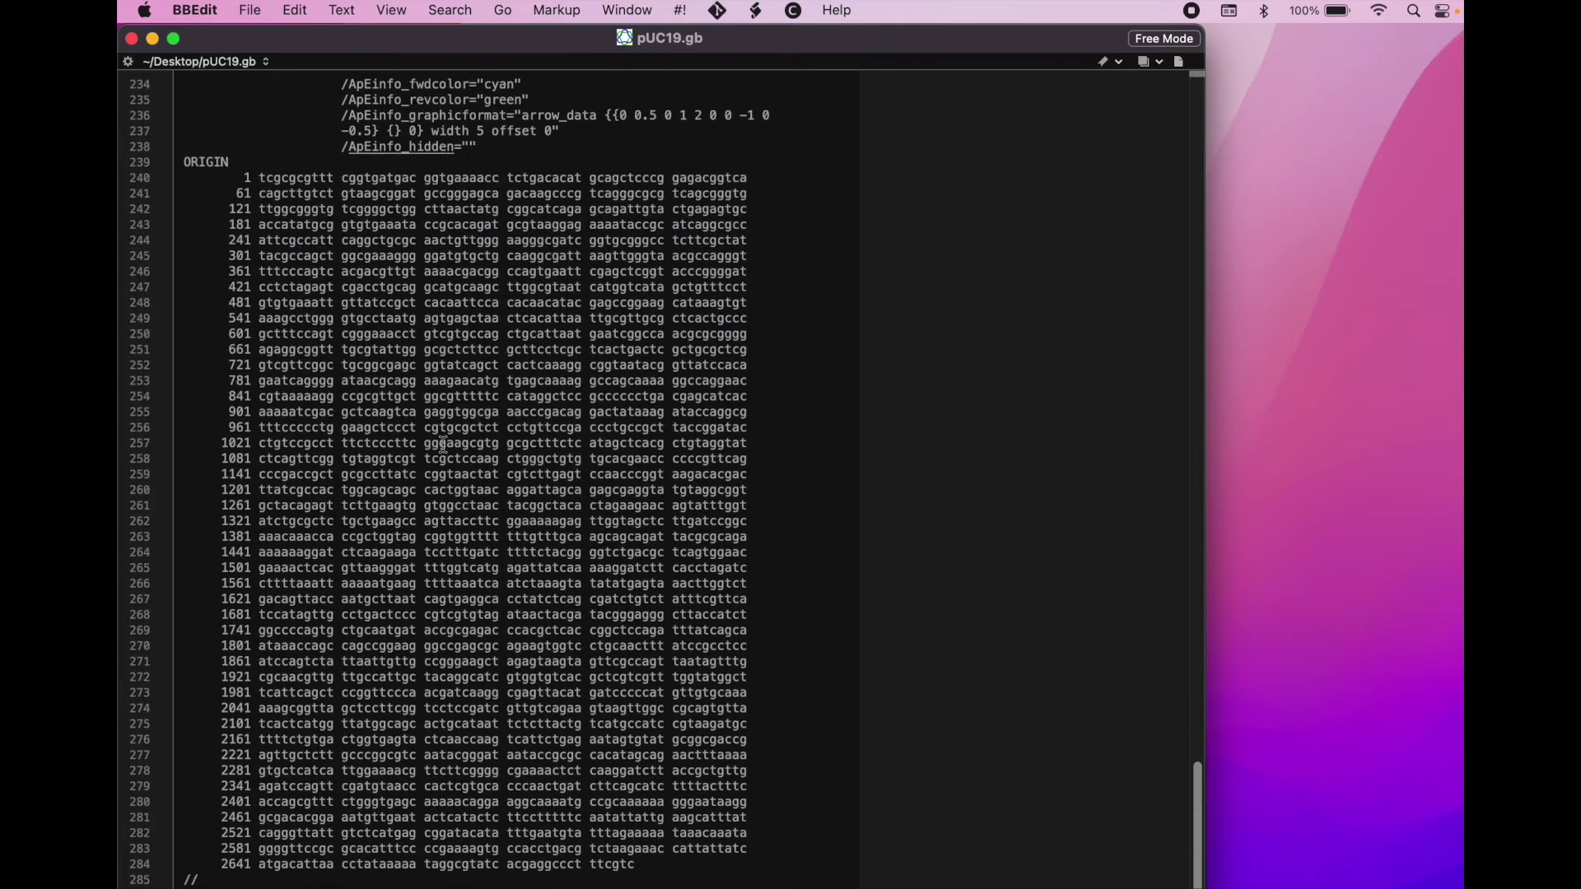
{"action": "key", "text": "Home"}
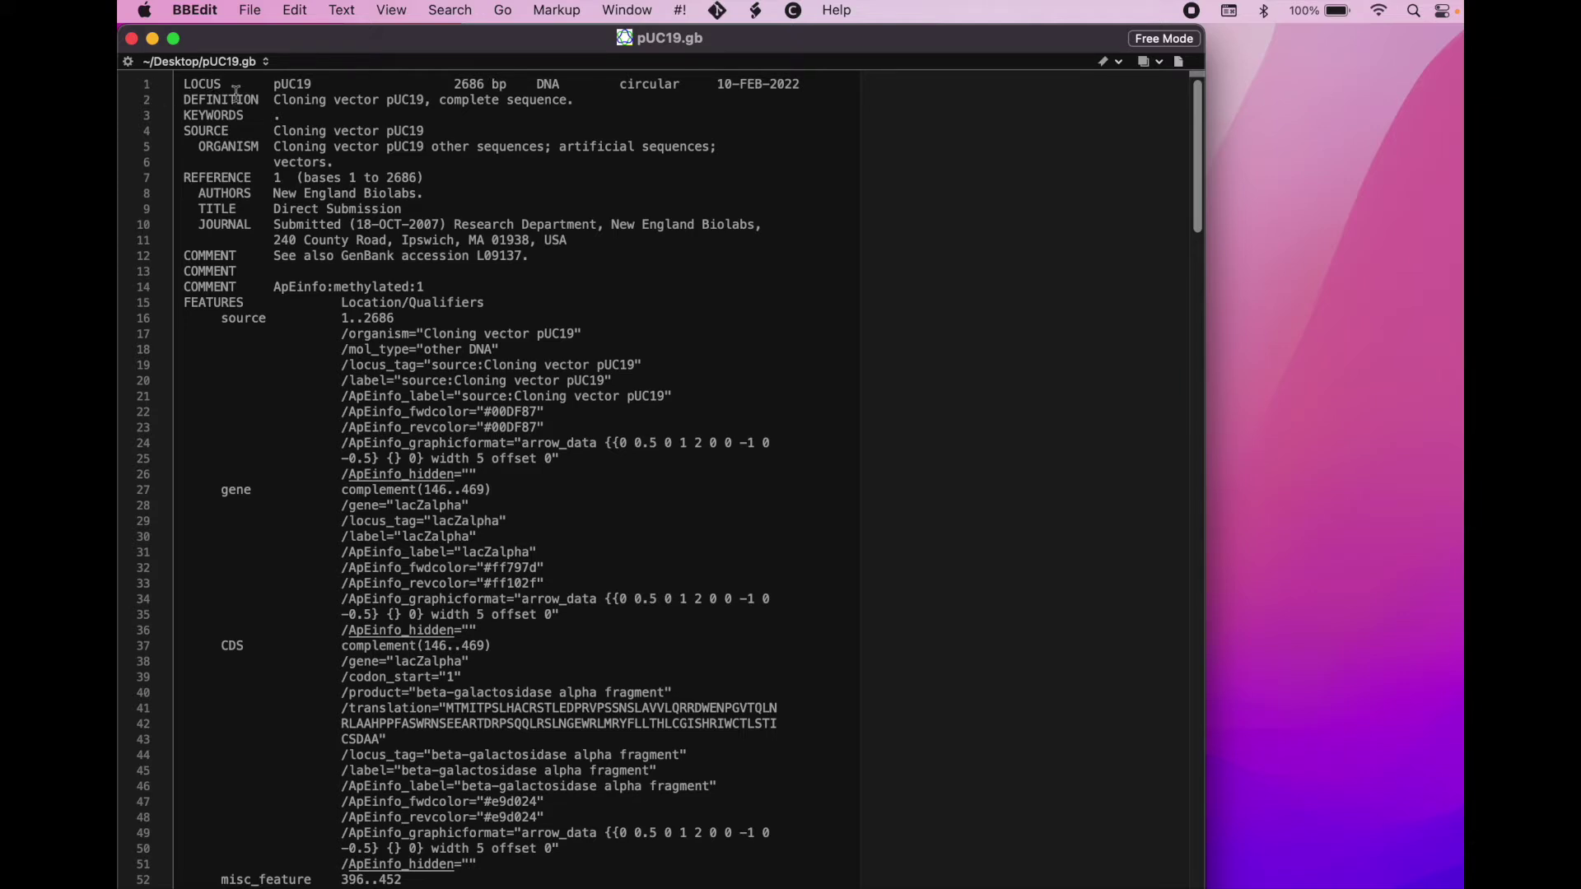
- Examine the header records, highlighting the locus name and the authors entry, and read on through the comments to the source feature
{"action": "left_click_drag", "start_coordinate": [273, 85], "coordinate": [315, 86]}
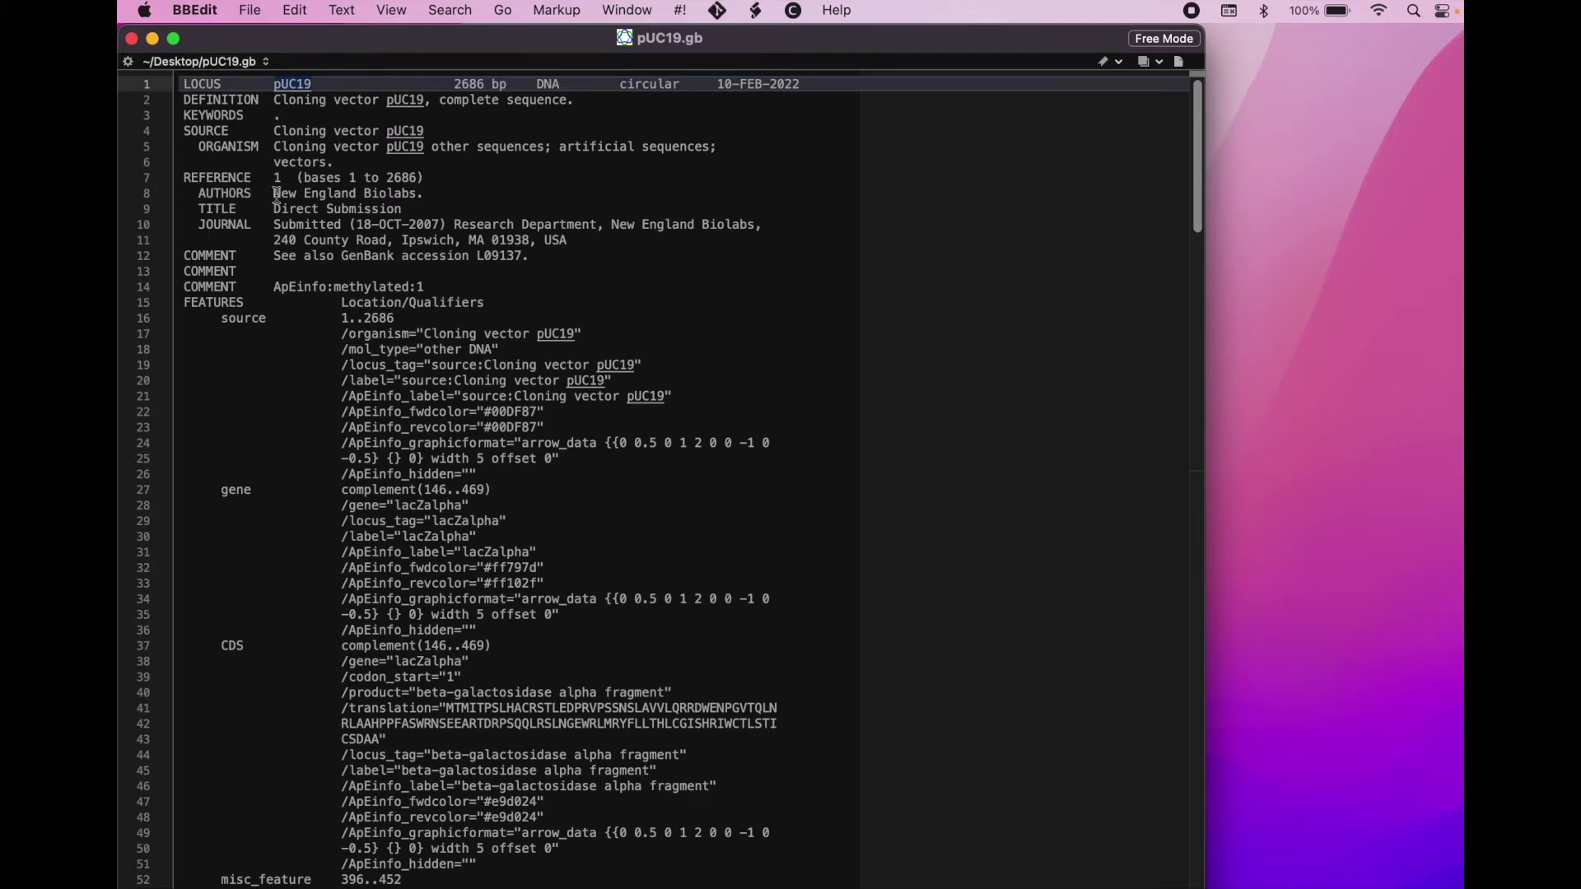
{"action": "left_click_drag", "start_coordinate": [275, 193], "coordinate": [420, 195]}
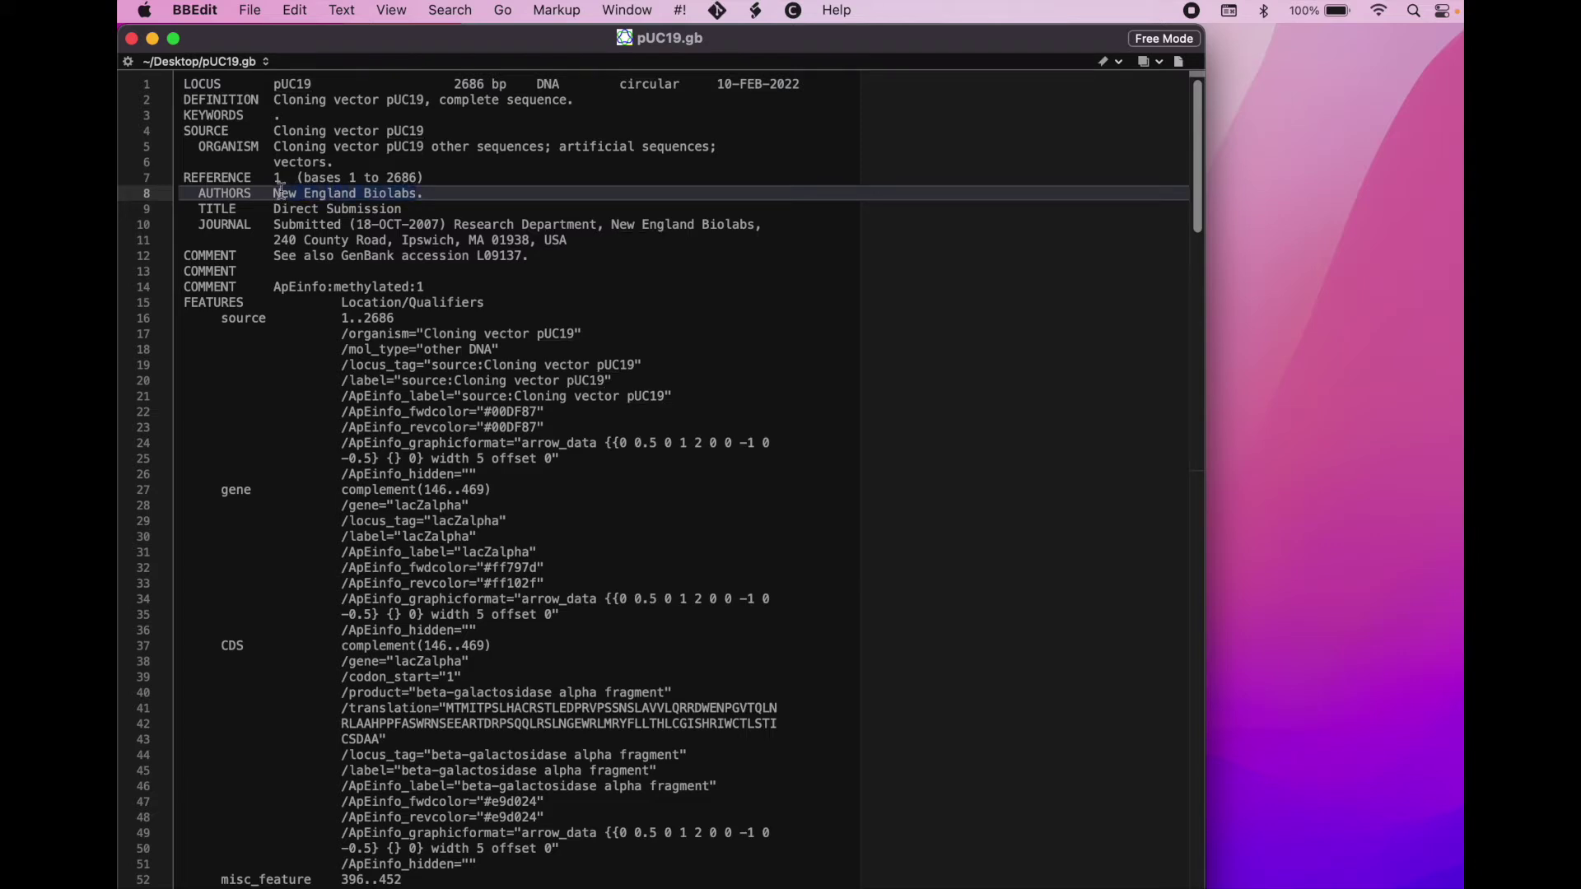
{"action": "scroll", "coordinate": [308, 261], "scroll_direction": "down", "scroll_amount": 2}
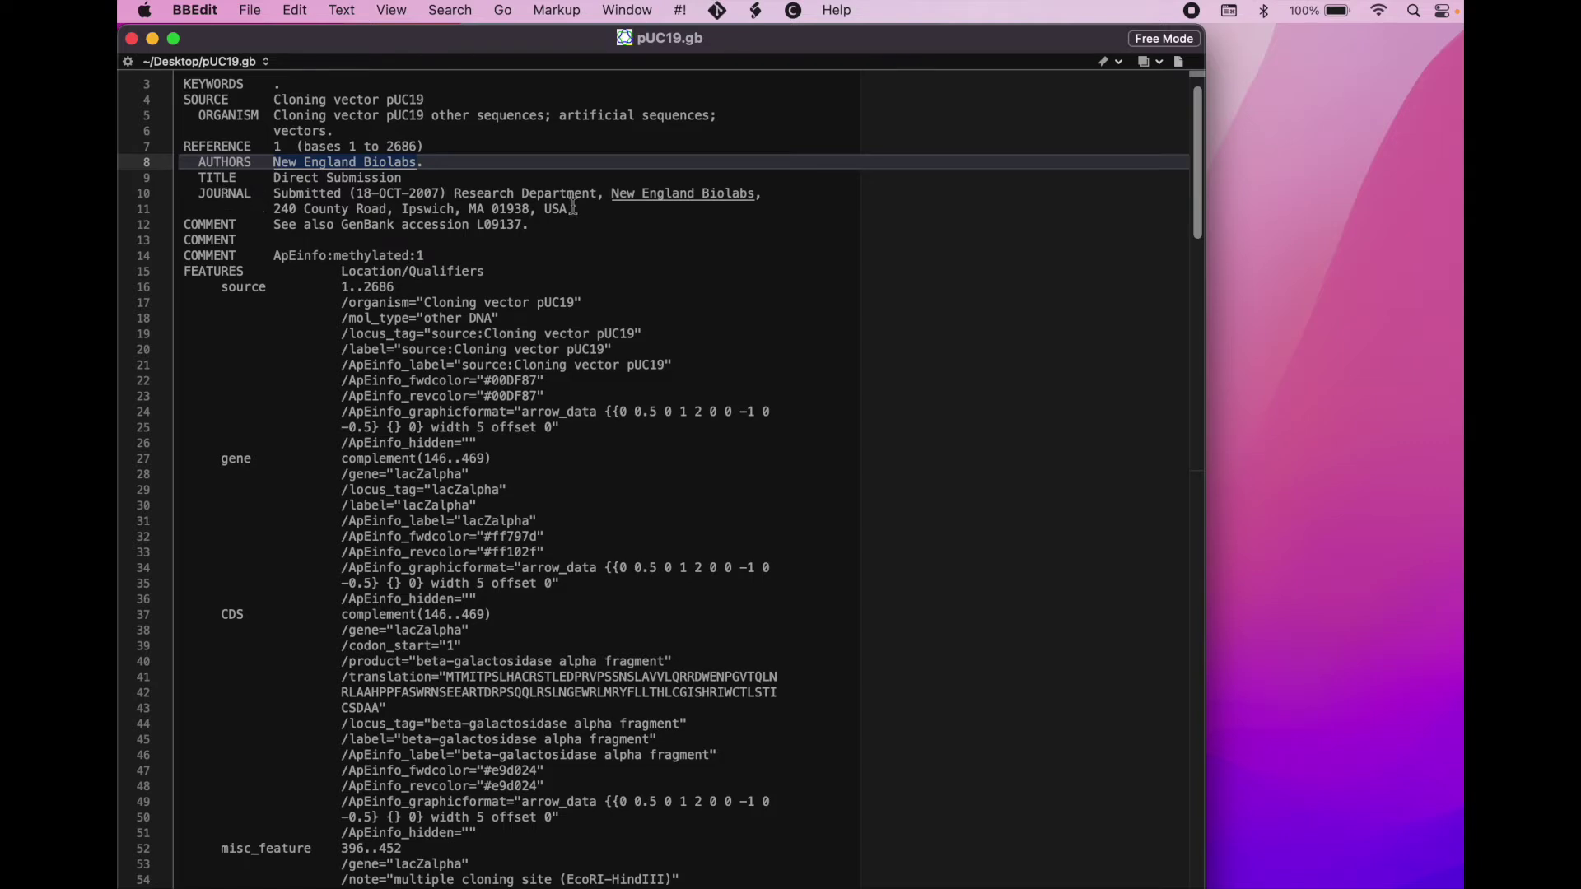
{"action": "scroll", "coordinate": [512, 237], "scroll_direction": "down", "scroll_amount": 1}
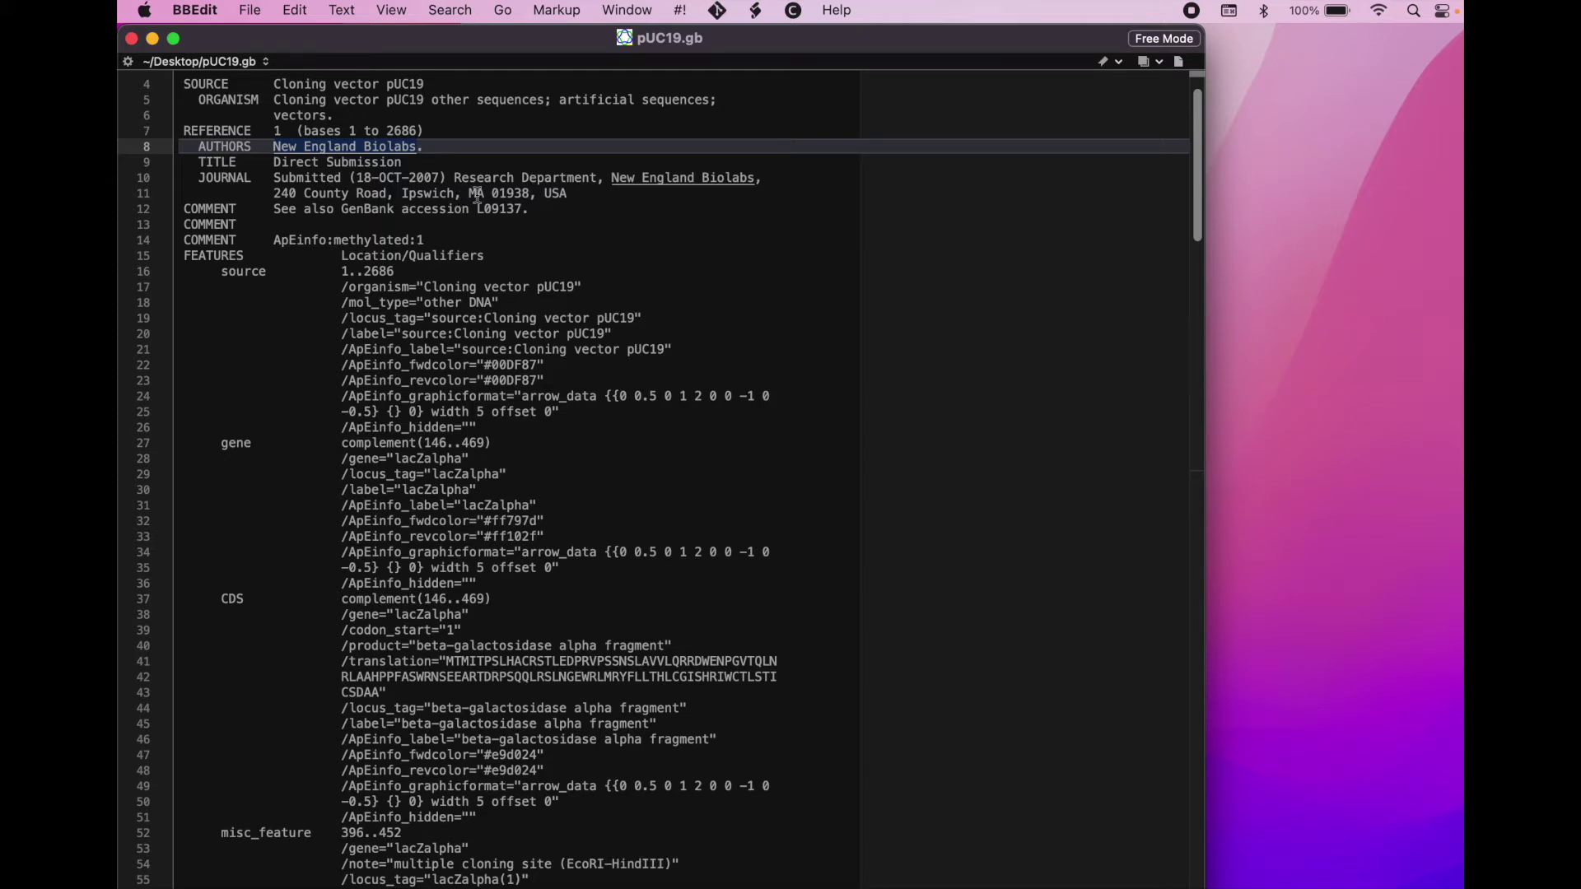
{"action": "scroll", "coordinate": [416, 239], "scroll_direction": "down", "scroll_amount": 5}
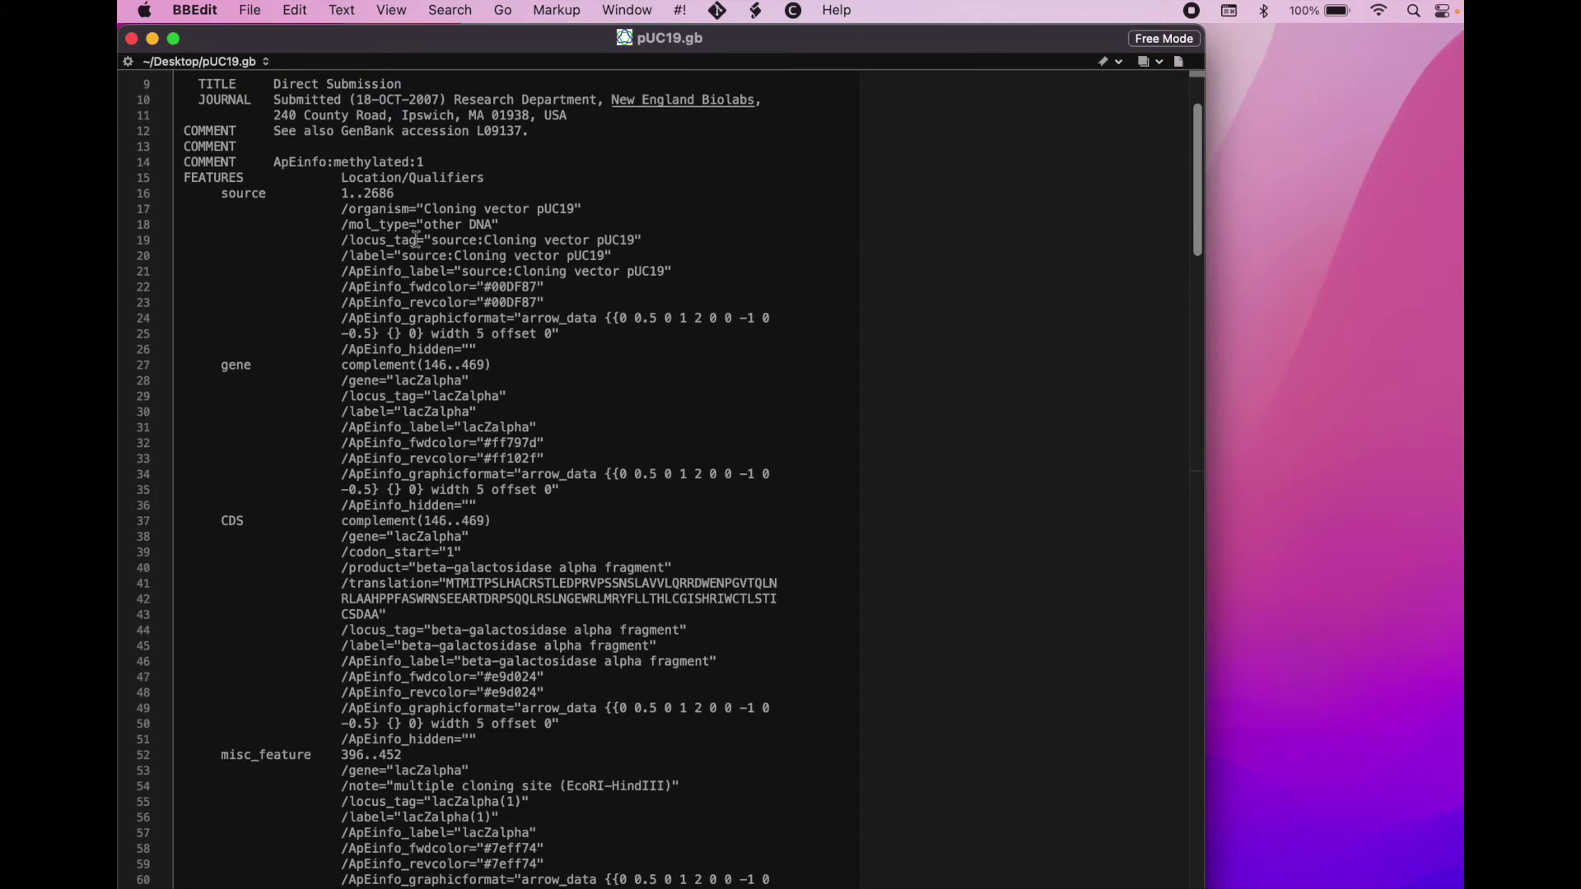
{"action": "scroll", "coordinate": [360, 274], "scroll_direction": "down", "scroll_amount": 3}
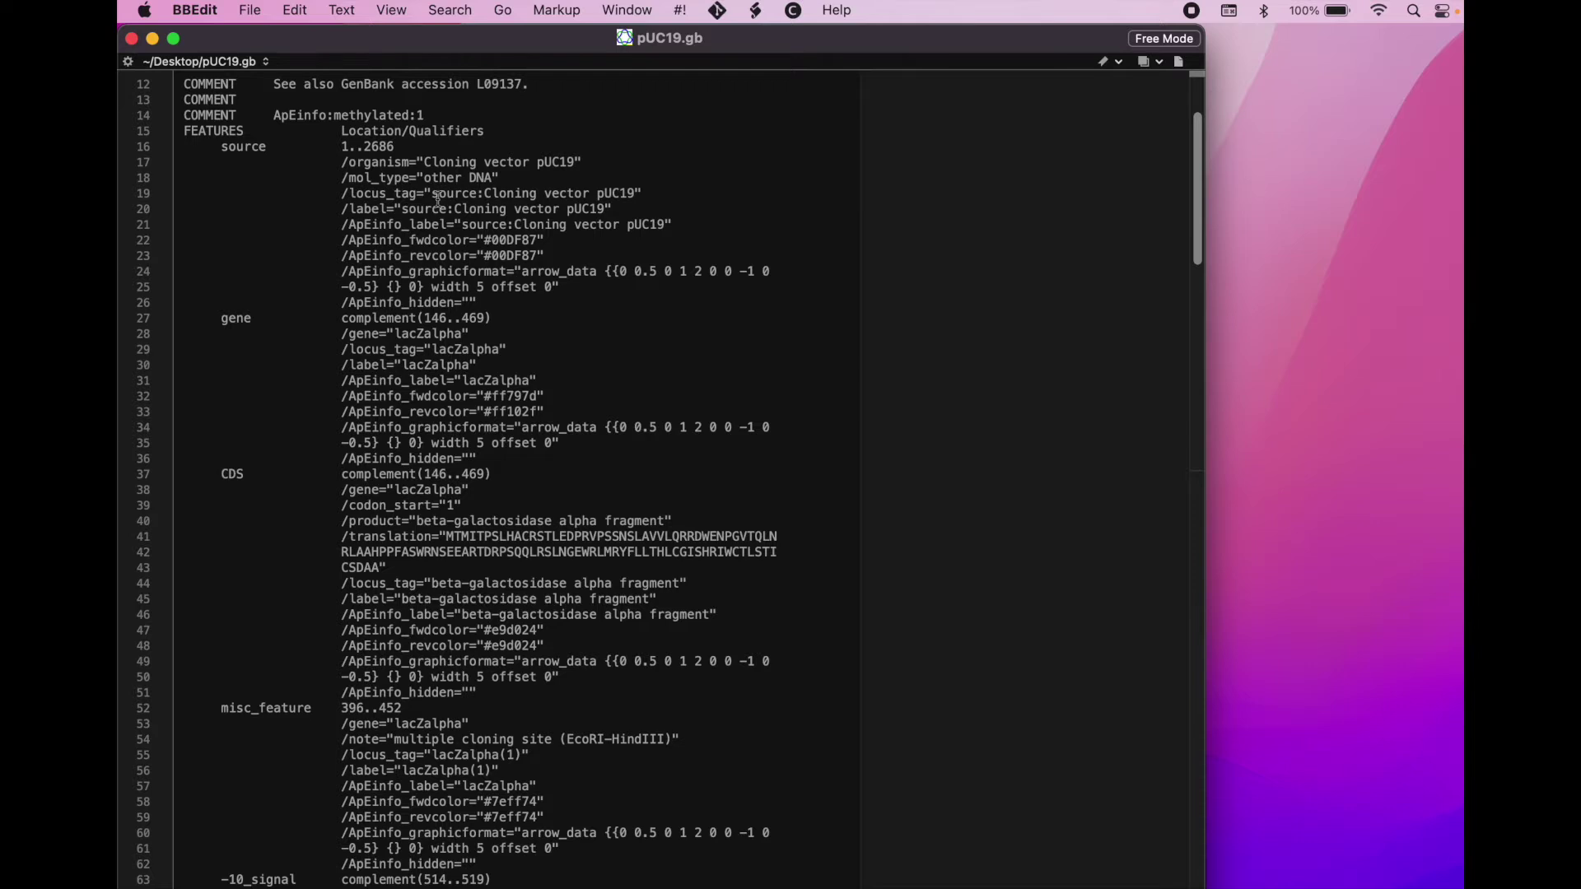
{"action": "scroll", "coordinate": [438, 198], "scroll_direction": "down", "scroll_amount": 1}
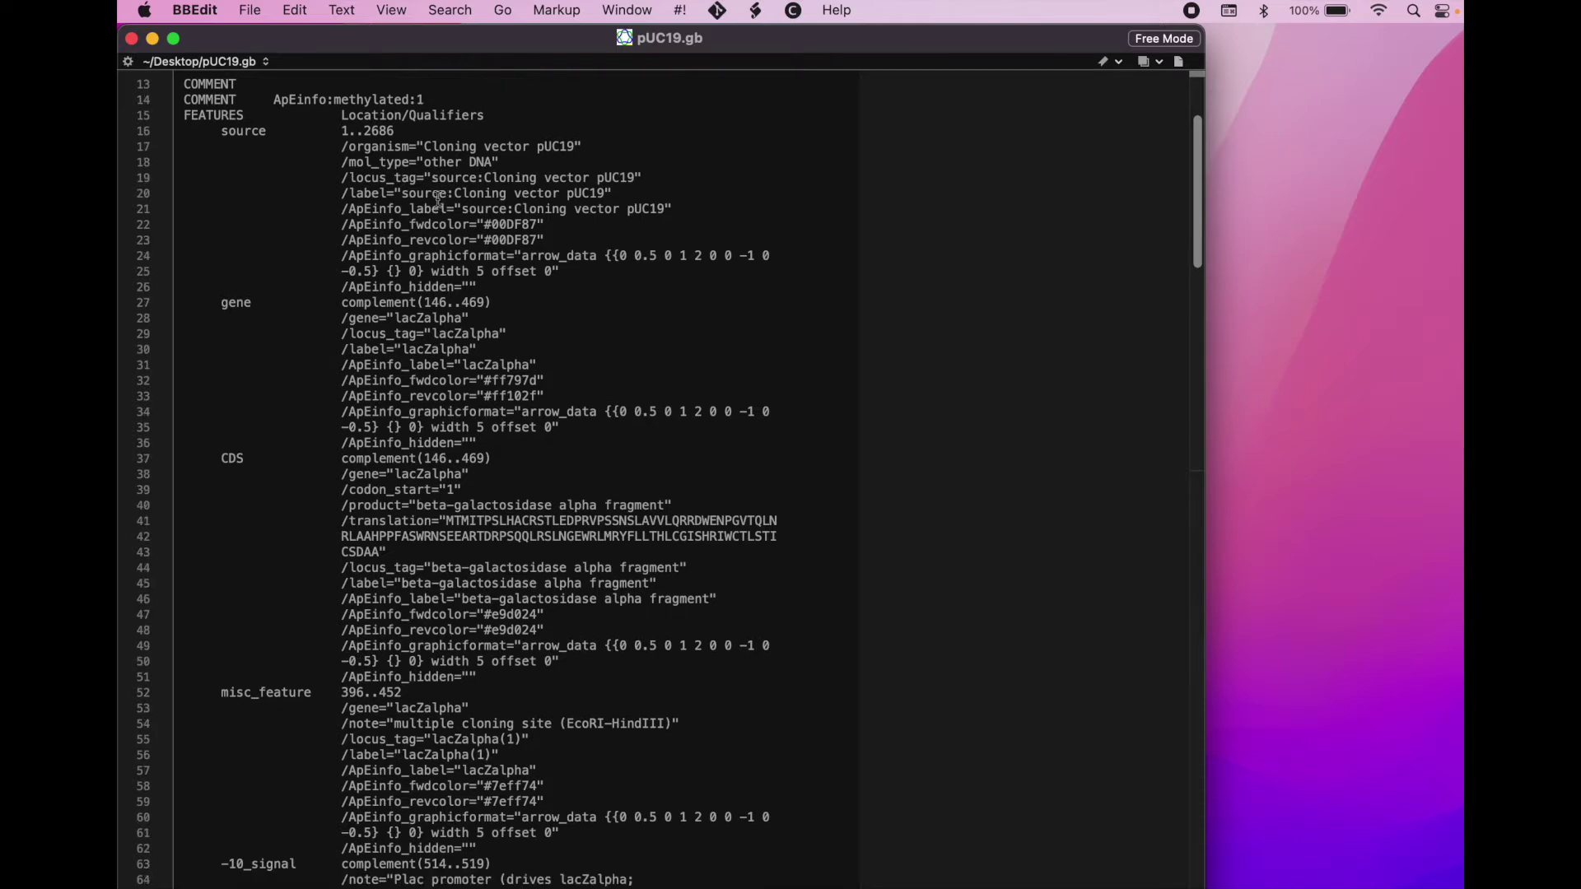
- Examine the lacZalpha gene feature's type and complement location, and relate its base positions to the numbered ORIGIN sequence
{"action": "scroll", "coordinate": [280, 341], "scroll_direction": "down", "scroll_amount": 5}
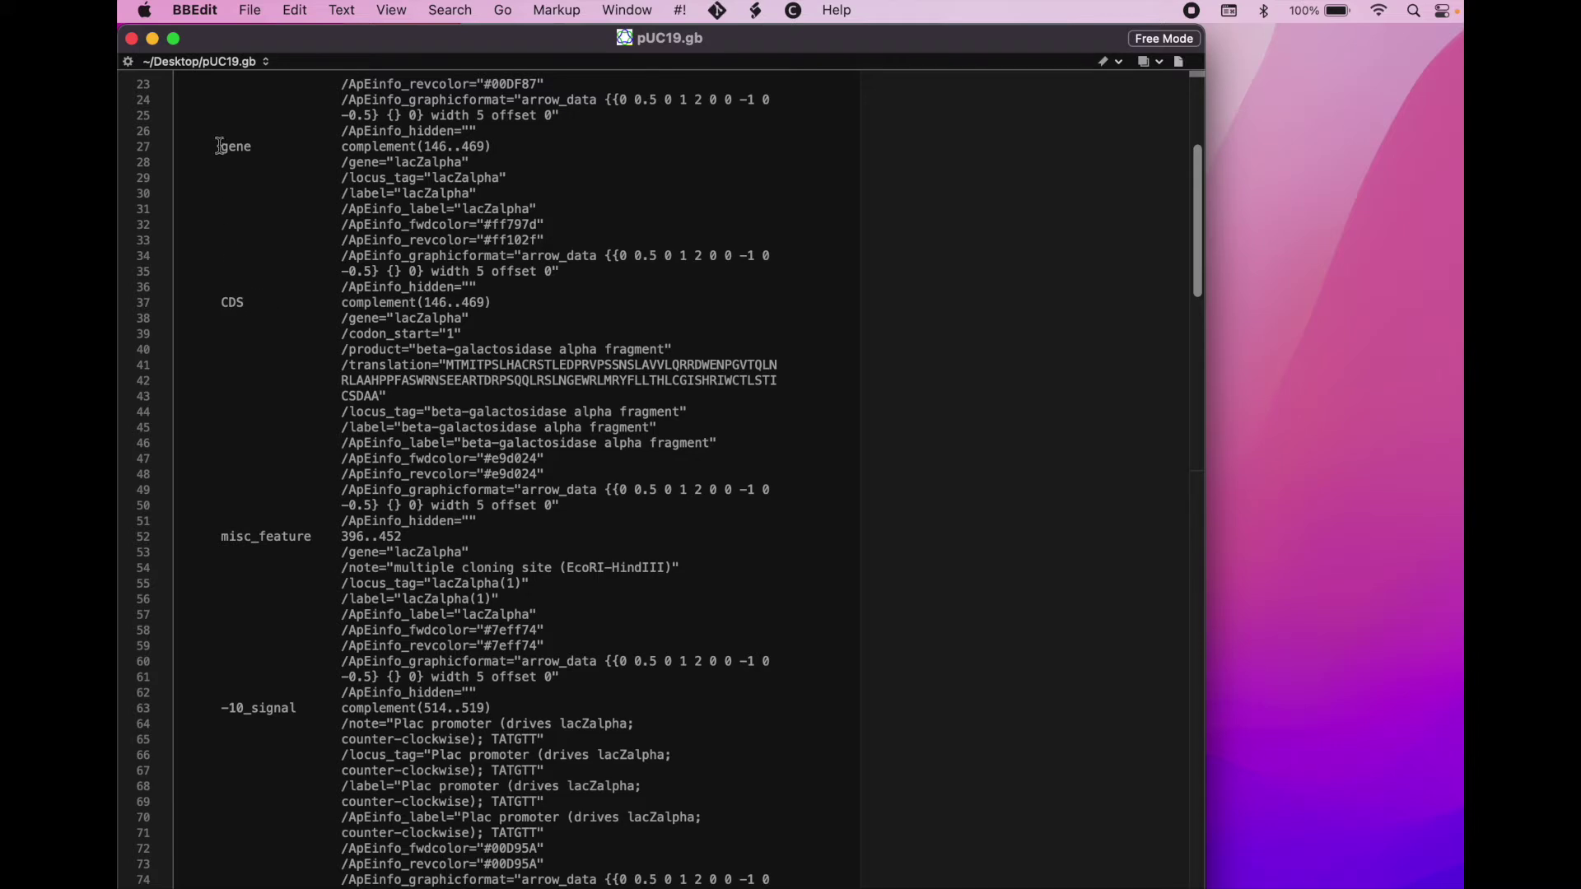
{"action": "double_click", "coordinate": [246, 148]}
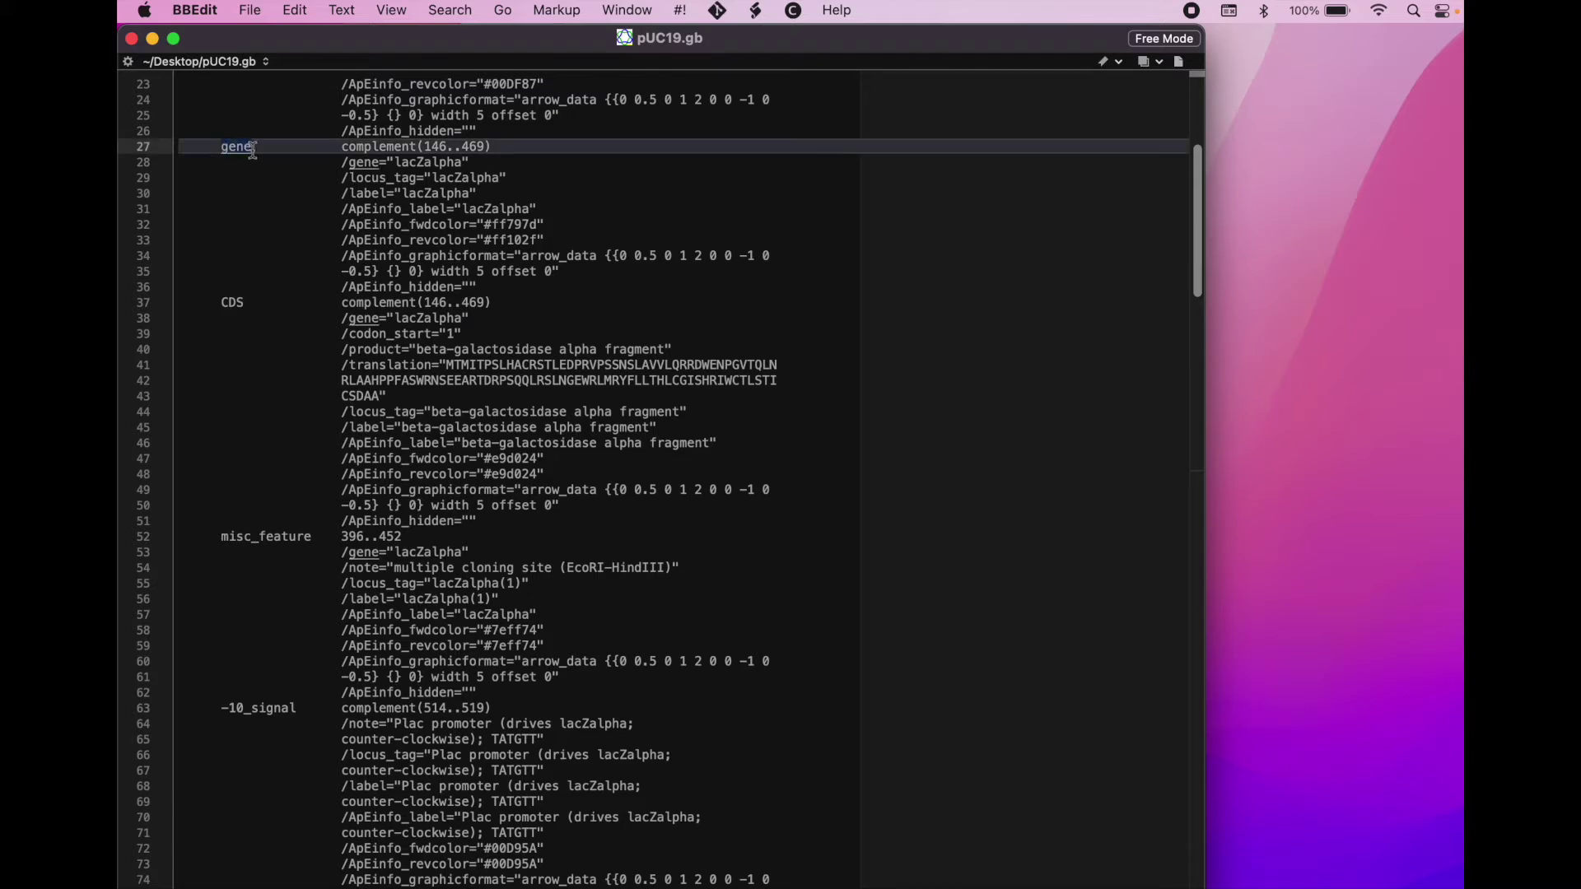
{"action": "left_click", "coordinate": [252, 148]}
{"action": "double_click", "coordinate": [434, 147]}
{"action": "scroll", "coordinate": [403, 155], "scroll_direction": "down", "scroll_amount": 1}
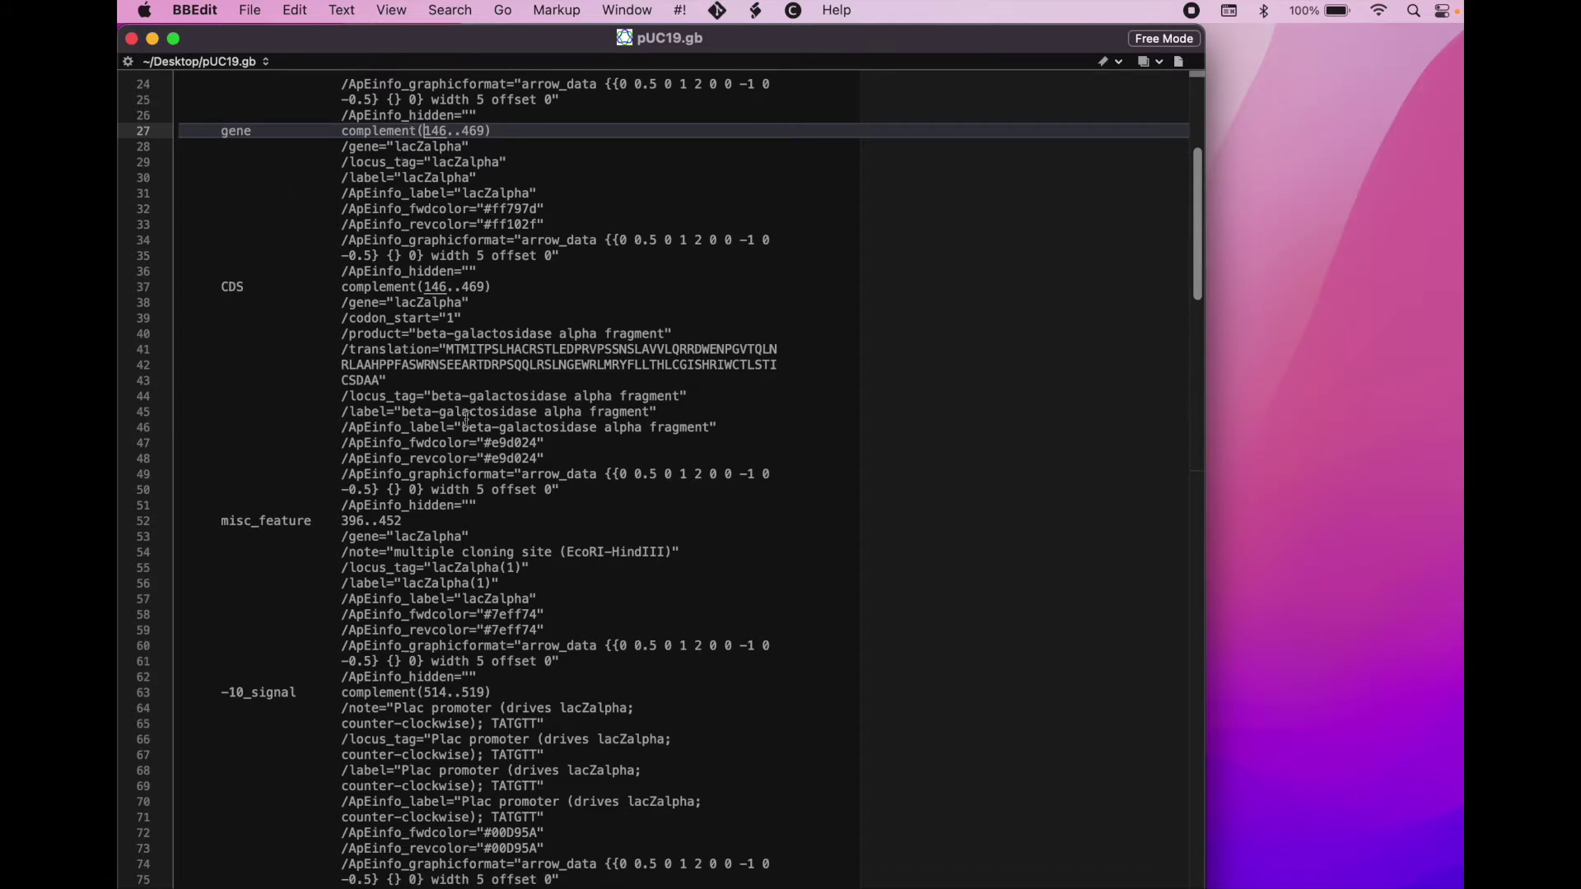
{"action": "scroll", "coordinate": [466, 418], "scroll_direction": "down", "scroll_amount": 20}
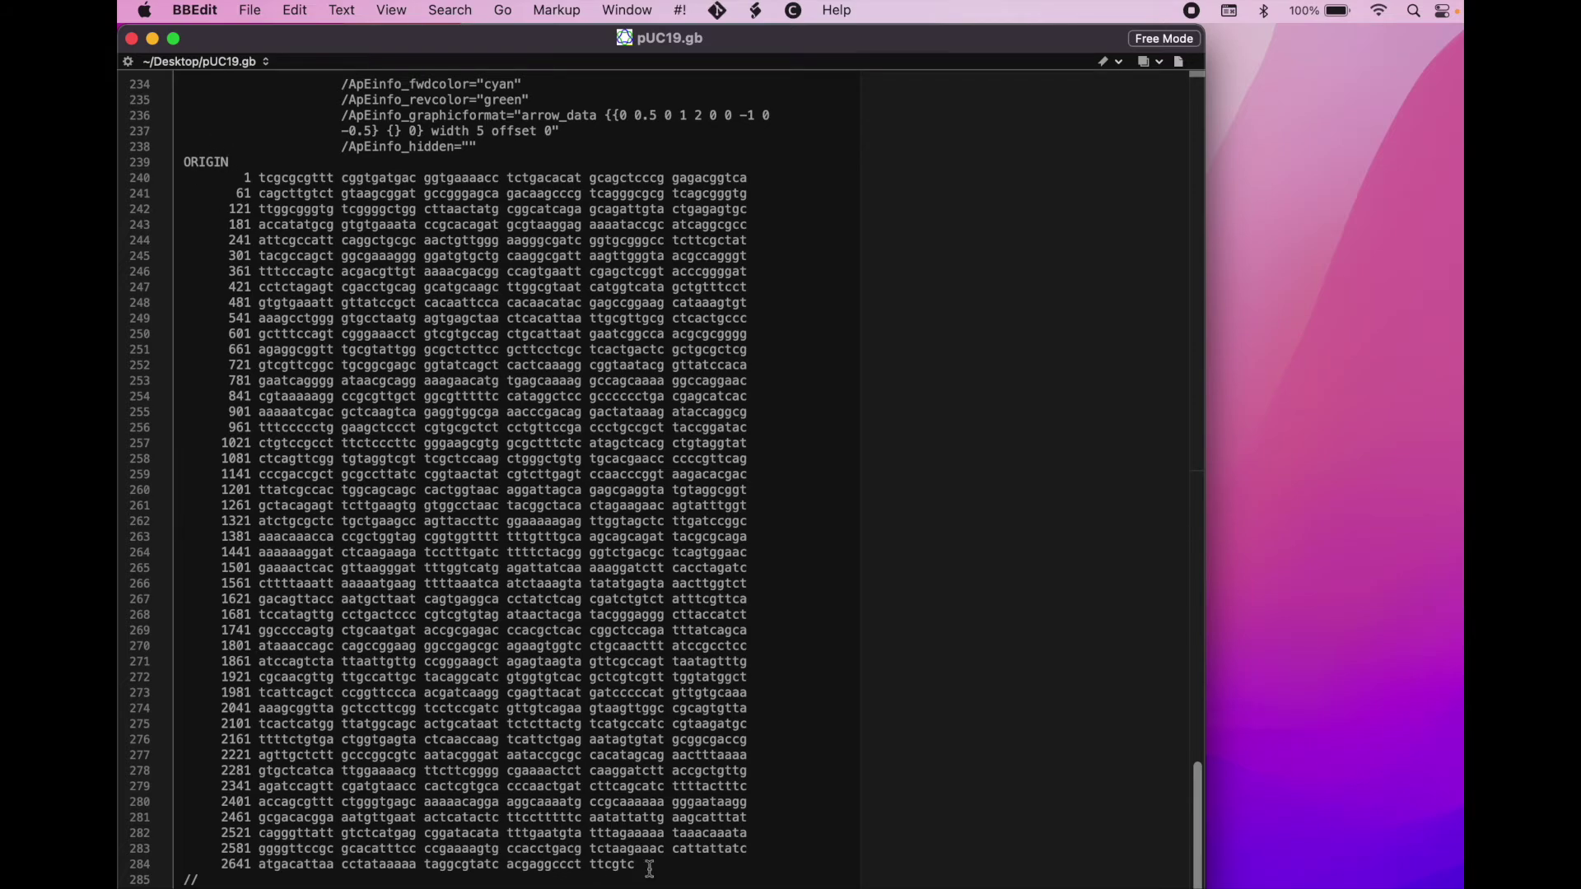
{"action": "scroll", "coordinate": [498, 562], "scroll_direction": "up", "scroll_amount": 1}
{"action": "scroll", "coordinate": [498, 564], "scroll_direction": "up", "scroll_amount": 20}
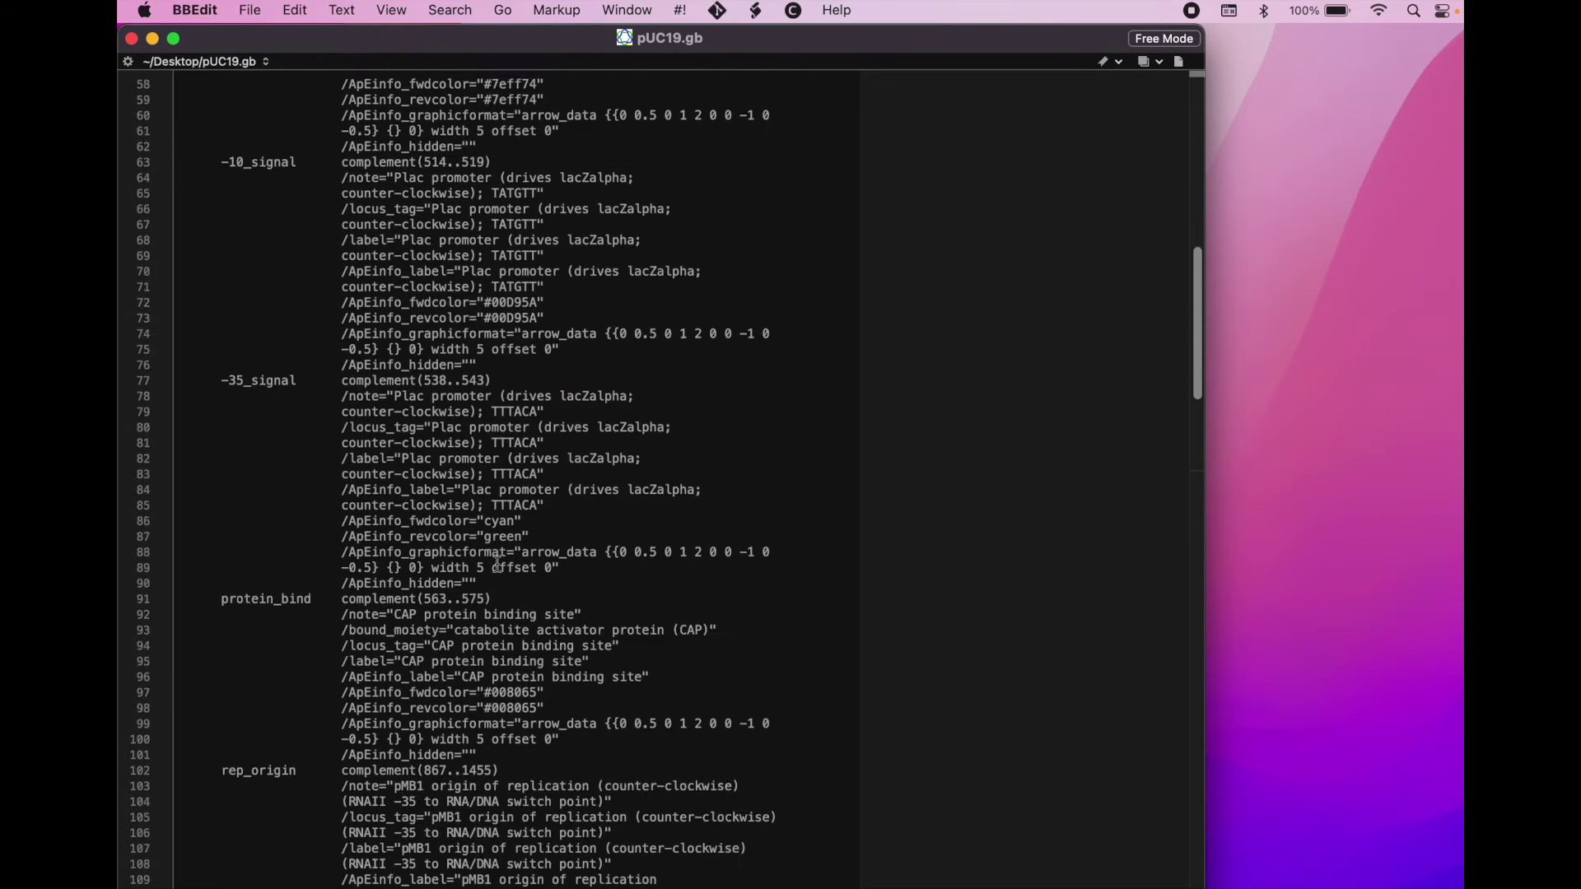
{"action": "scroll", "coordinate": [304, 333], "scroll_direction": "up", "scroll_amount": 5}
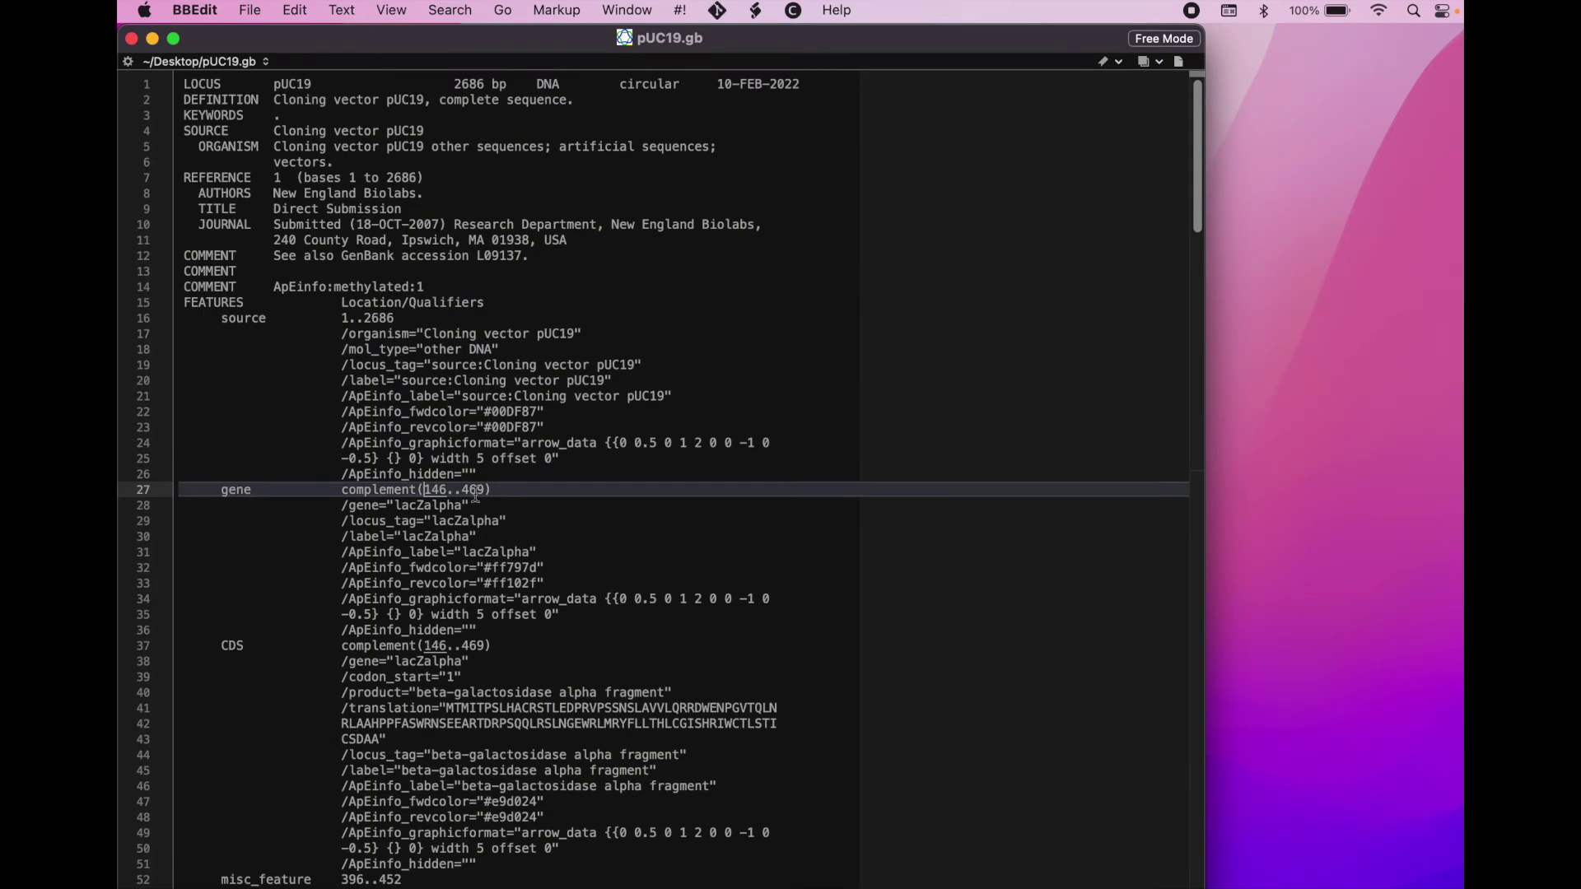
- Review the lacZalpha gene and CDS qualifiers, highlighting the amino-acid translation of the beta-galactosidase alpha fragment
{"action": "scroll", "coordinate": [476, 494], "scroll_direction": "down", "scroll_amount": 1}
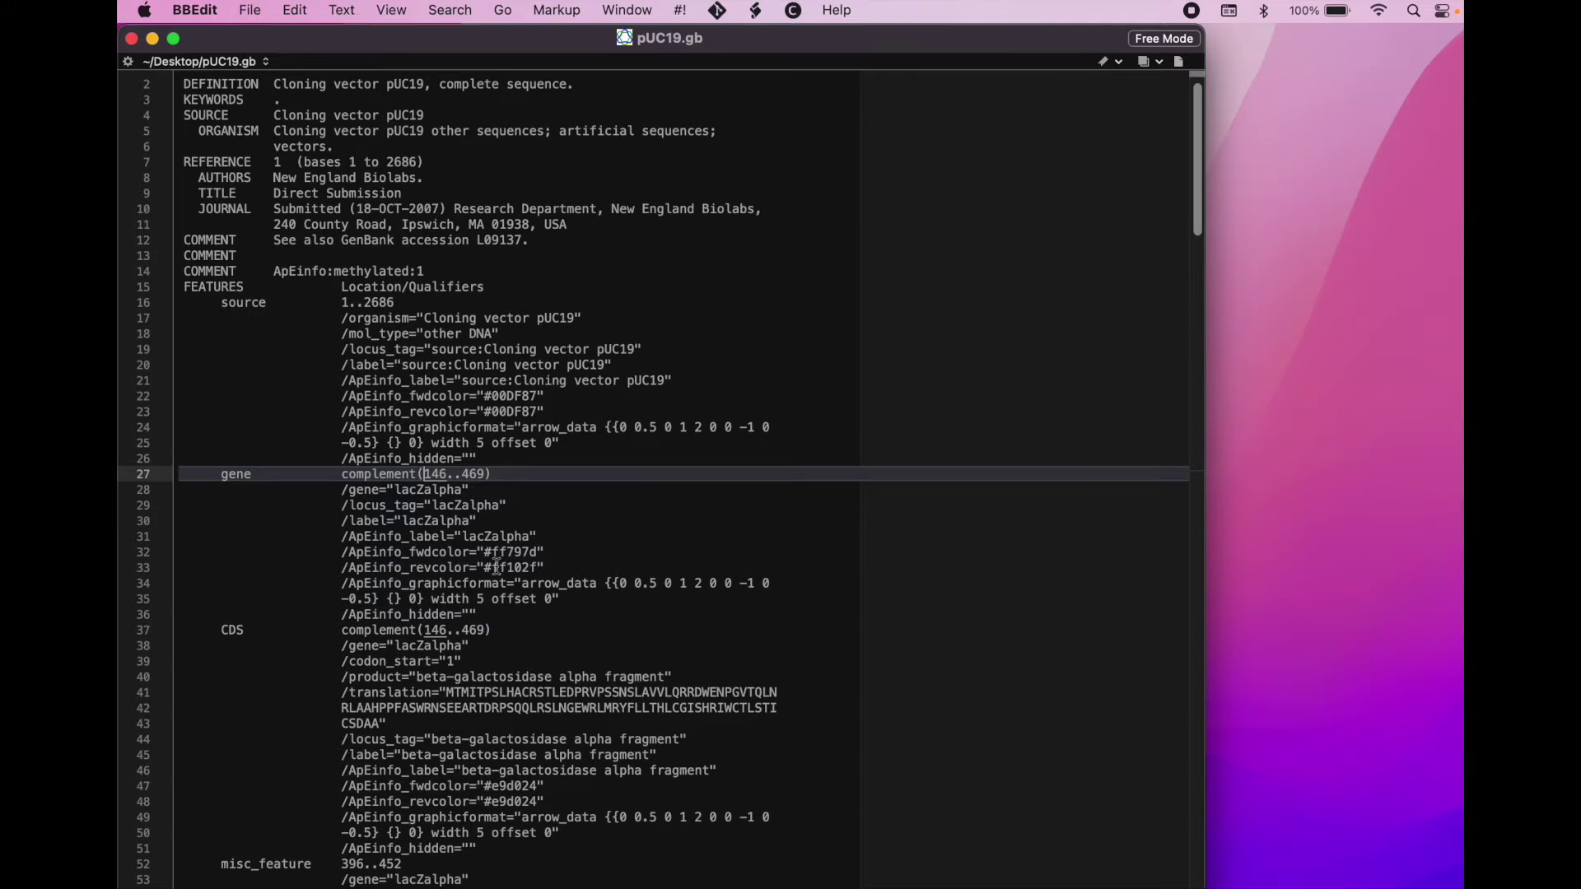
{"action": "scroll", "coordinate": [496, 567], "scroll_direction": "down", "scroll_amount": 5}
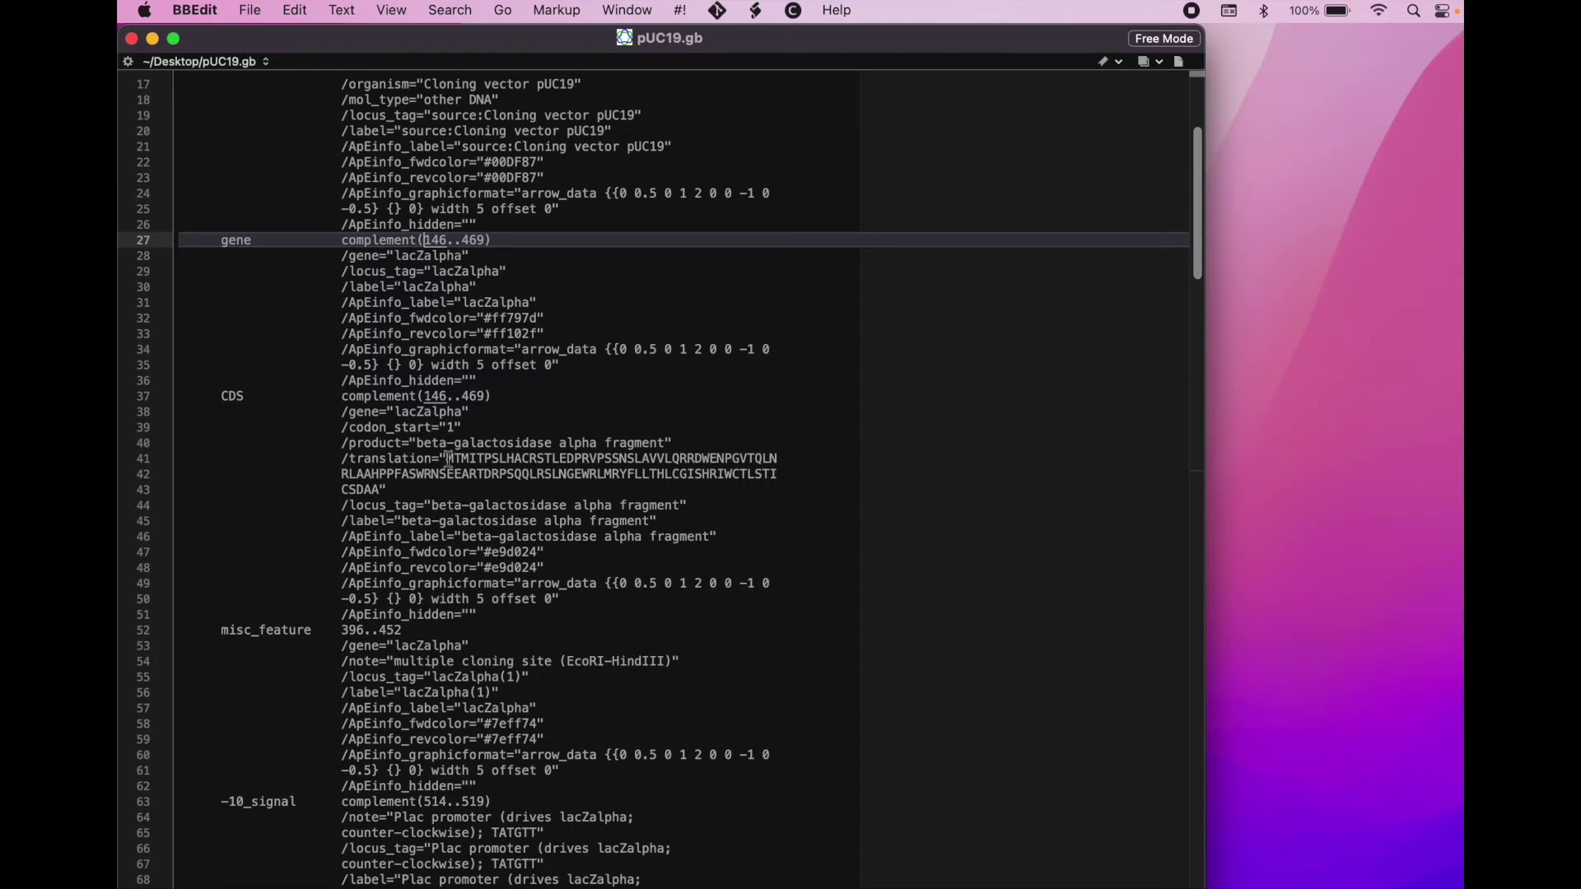
{"action": "left_click_drag", "start_coordinate": [447, 460], "coordinate": [378, 491]}
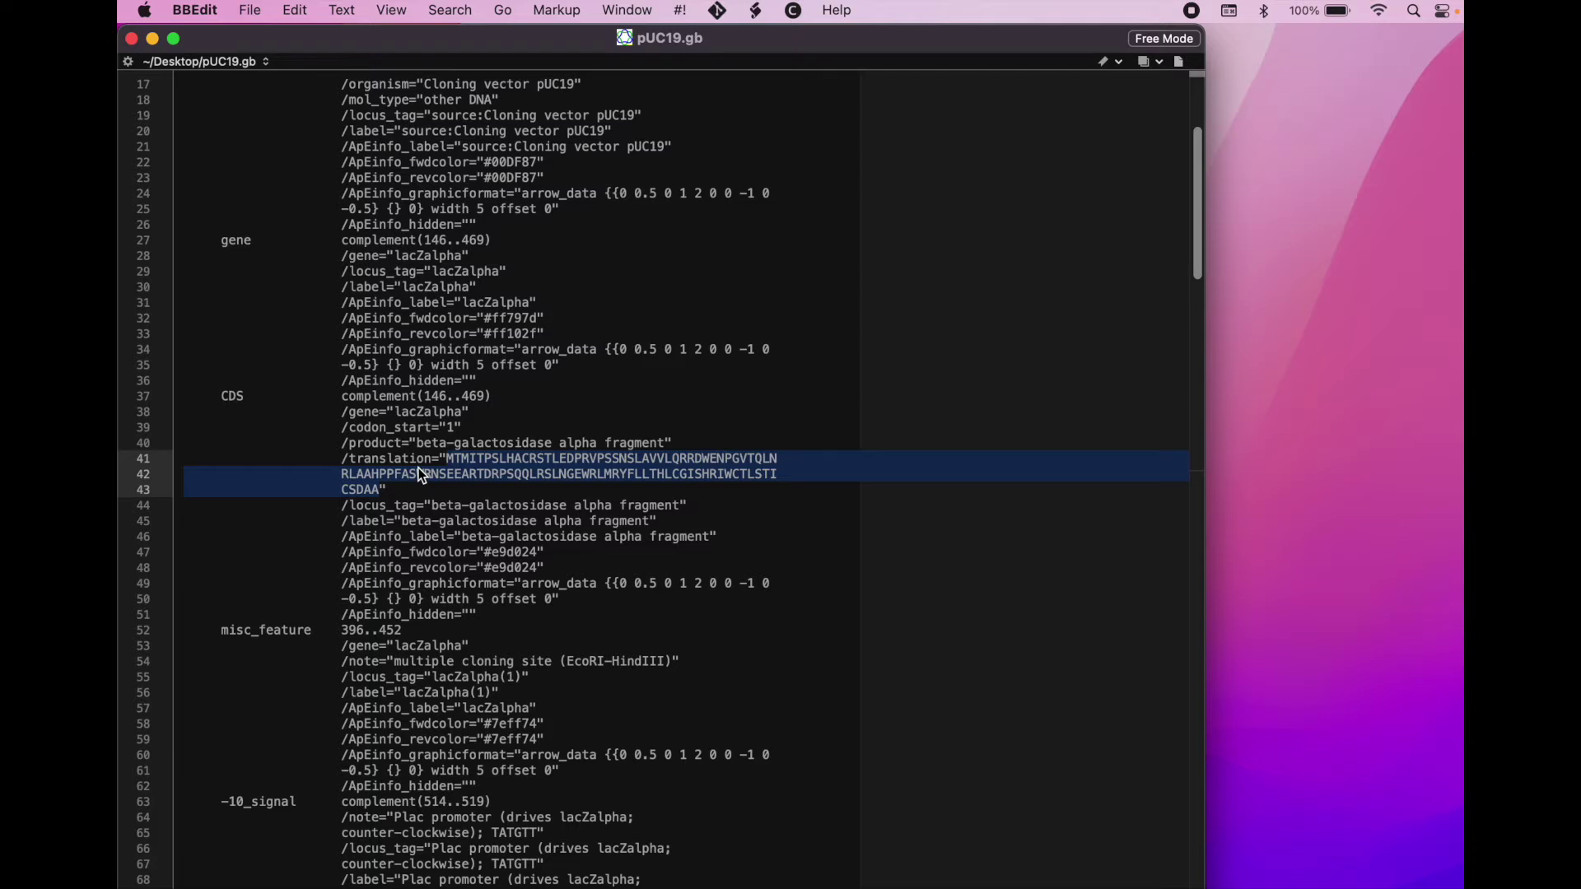
{"action": "scroll", "coordinate": [511, 459], "scroll_direction": "down", "scroll_amount": 5}
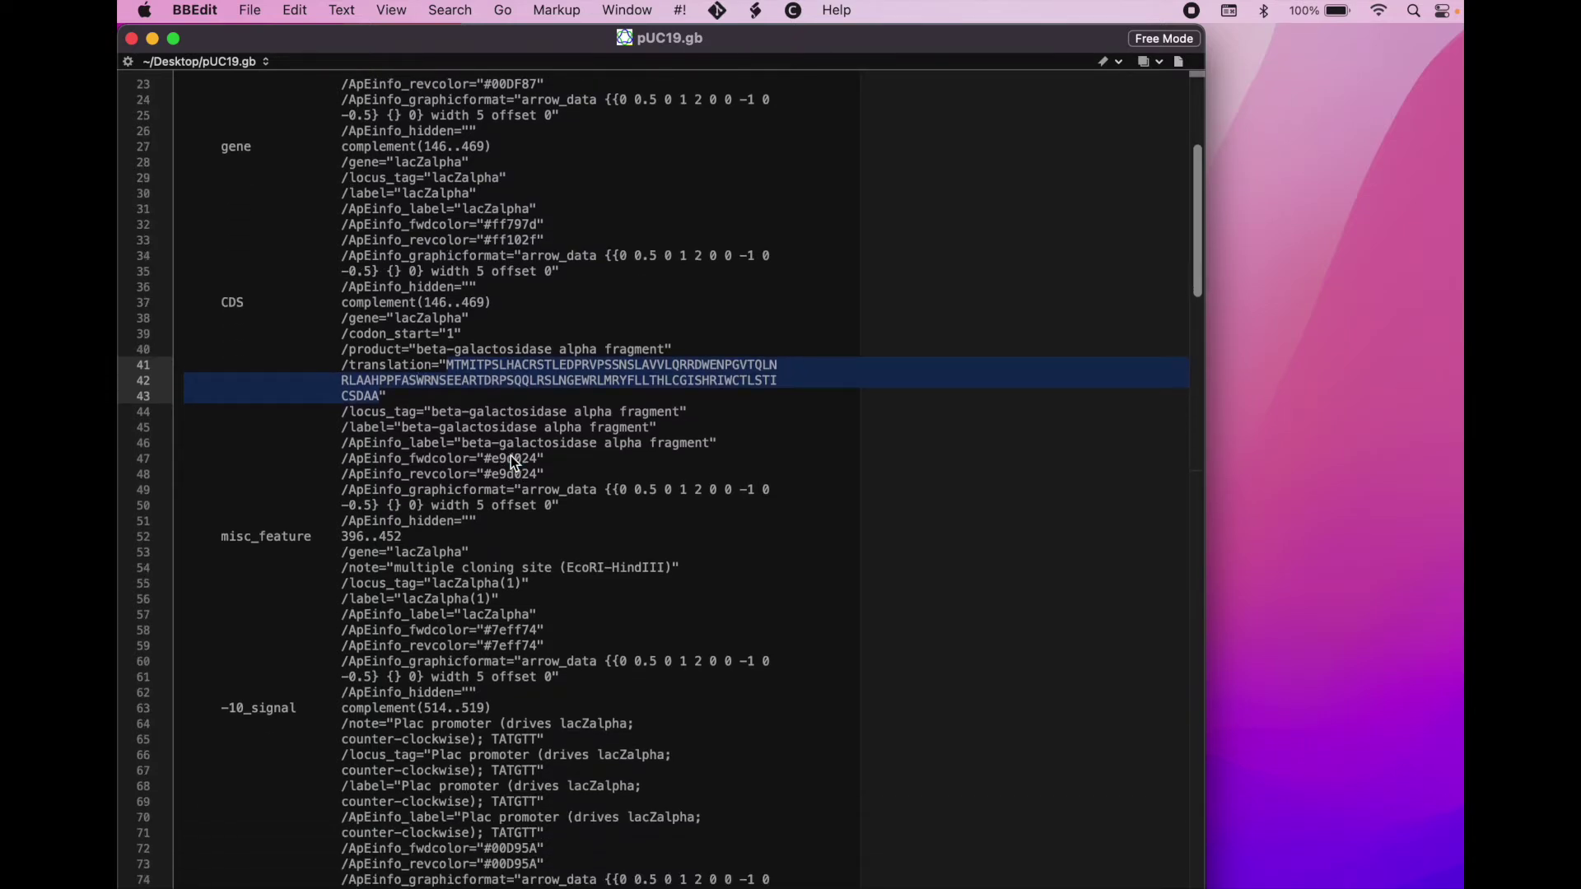
- Examine the remaining feature entries, including the promoter signals, protein_bind, rep_origin and misc_RNA, and return to the beginning of the file
{"action": "scroll", "coordinate": [511, 458], "scroll_direction": "down", "scroll_amount": 10}
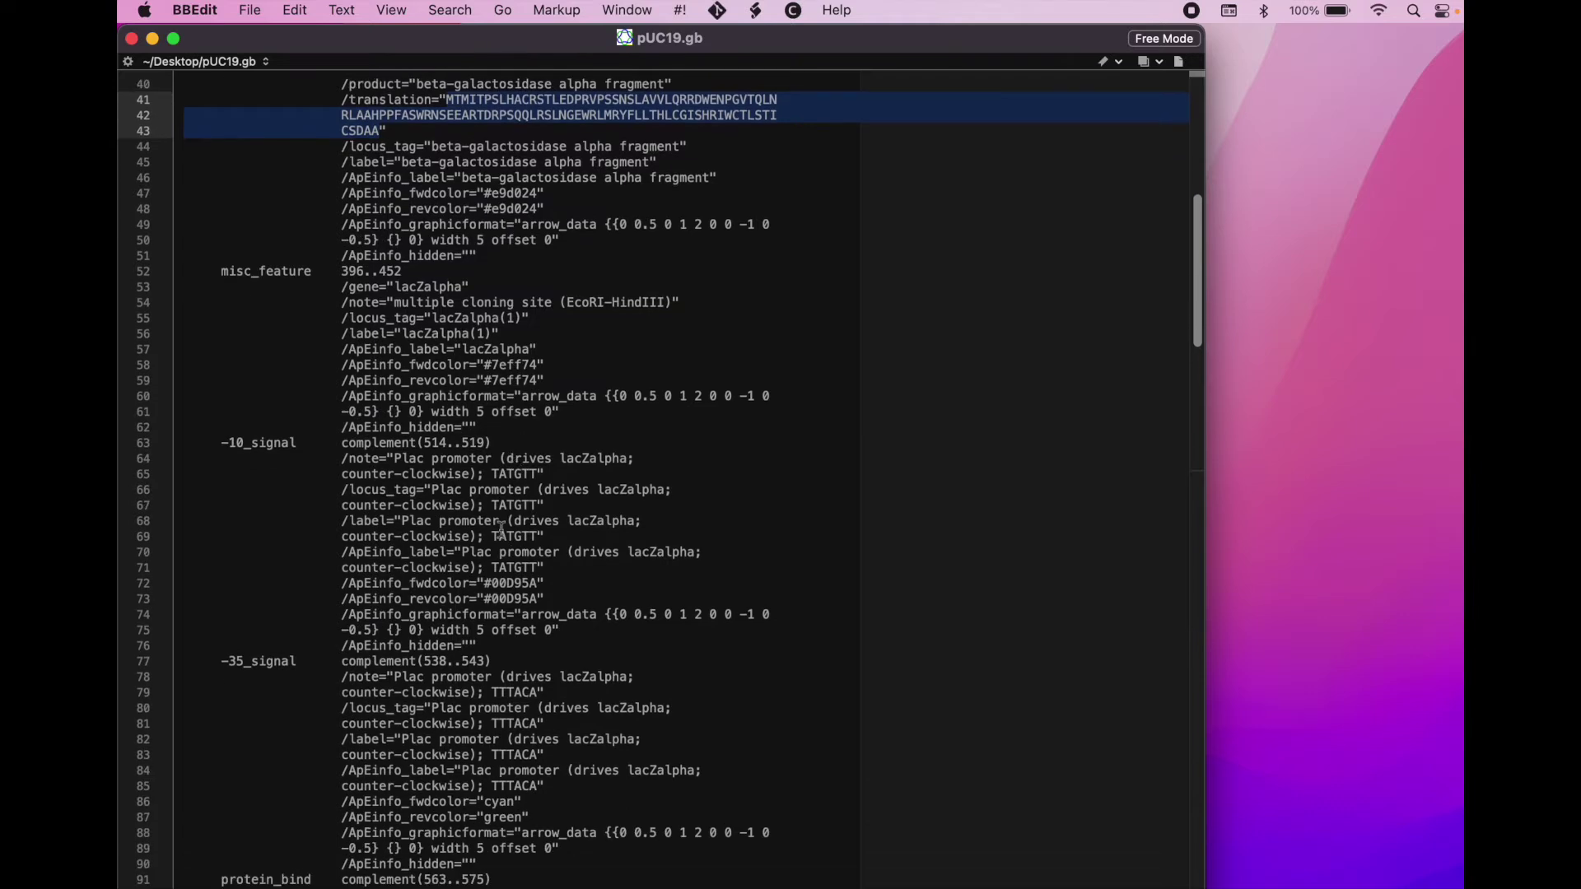
{"action": "scroll", "coordinate": [510, 456], "scroll_direction": "down", "scroll_amount": 4}
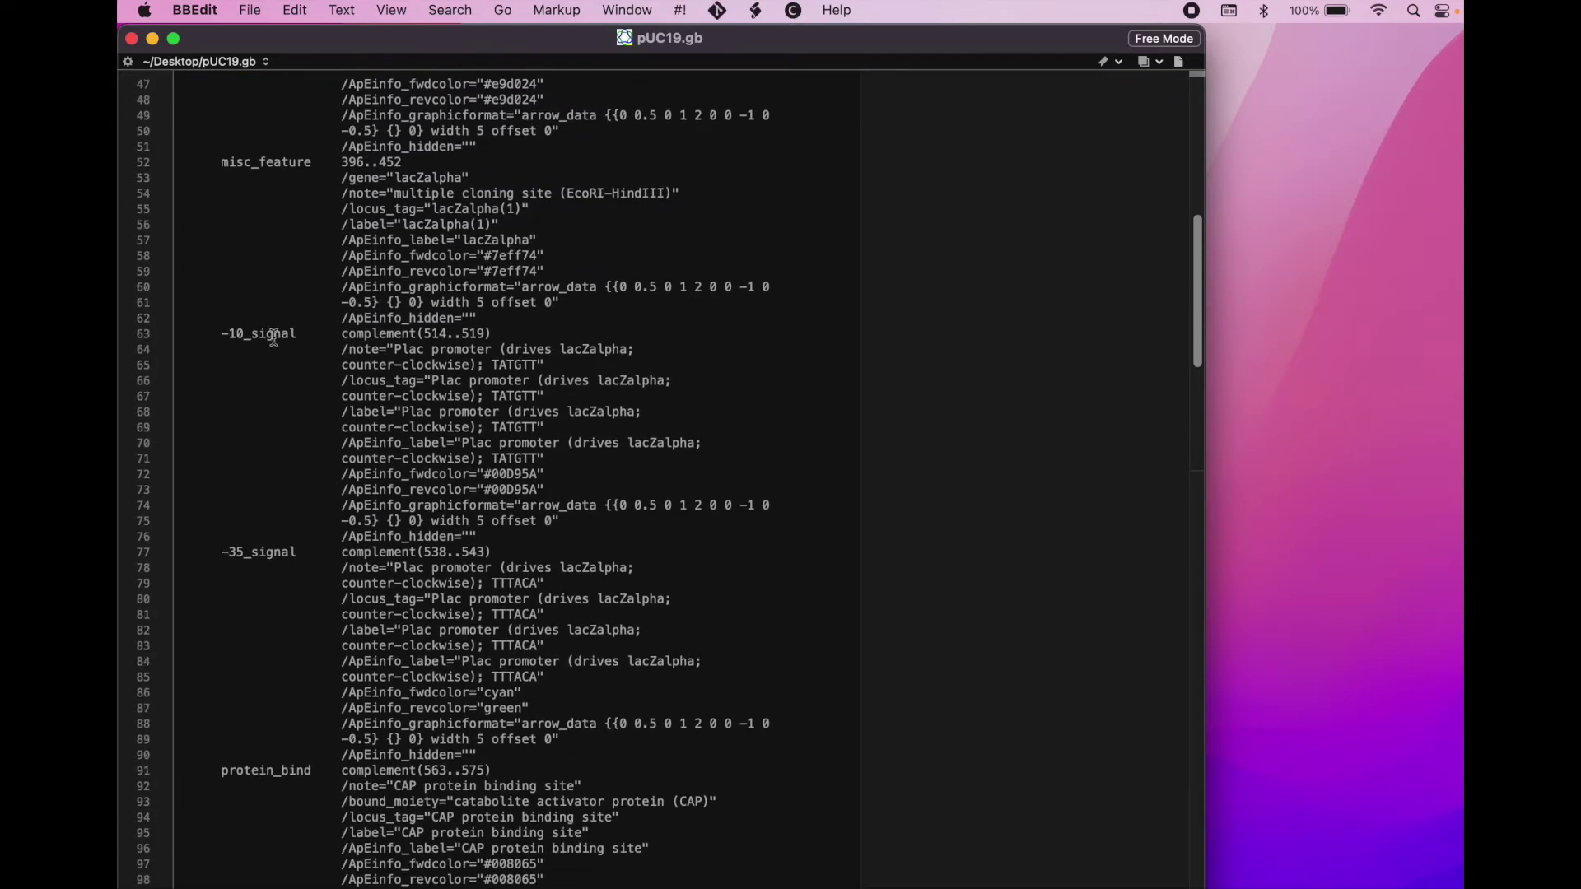
{"action": "scroll", "coordinate": [257, 556], "scroll_direction": "down", "scroll_amount": 10}
{"action": "scroll", "coordinate": [260, 563], "scroll_direction": "down", "scroll_amount": 3}
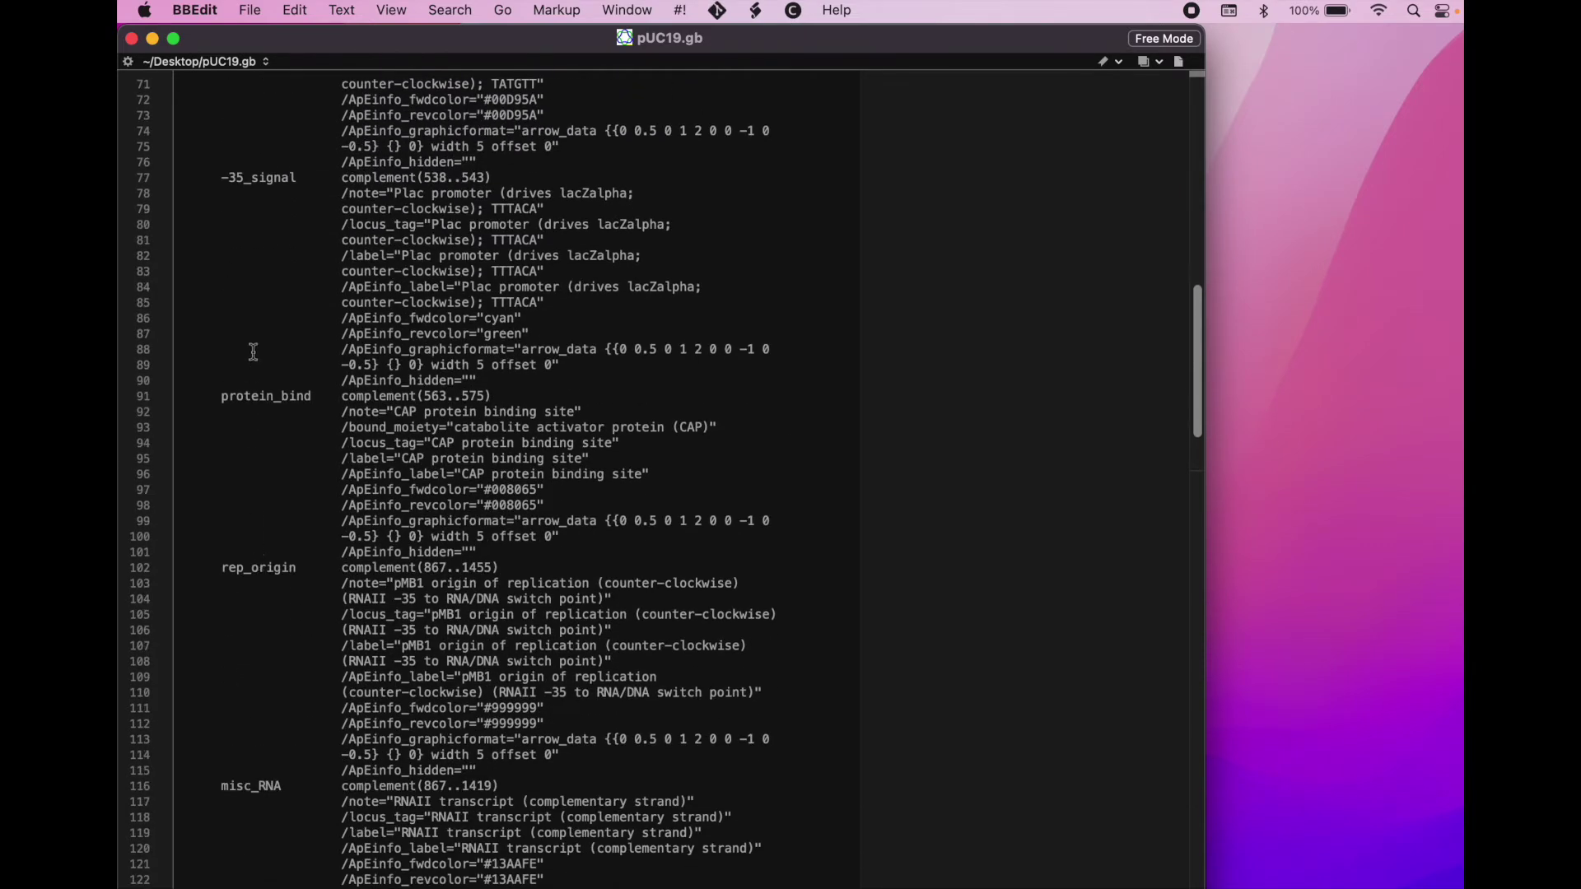
{"action": "scroll", "coordinate": [256, 522], "scroll_direction": "down", "scroll_amount": 3}
{"action": "left_click_drag", "start_coordinate": [223, 465], "coordinate": [298, 463]}
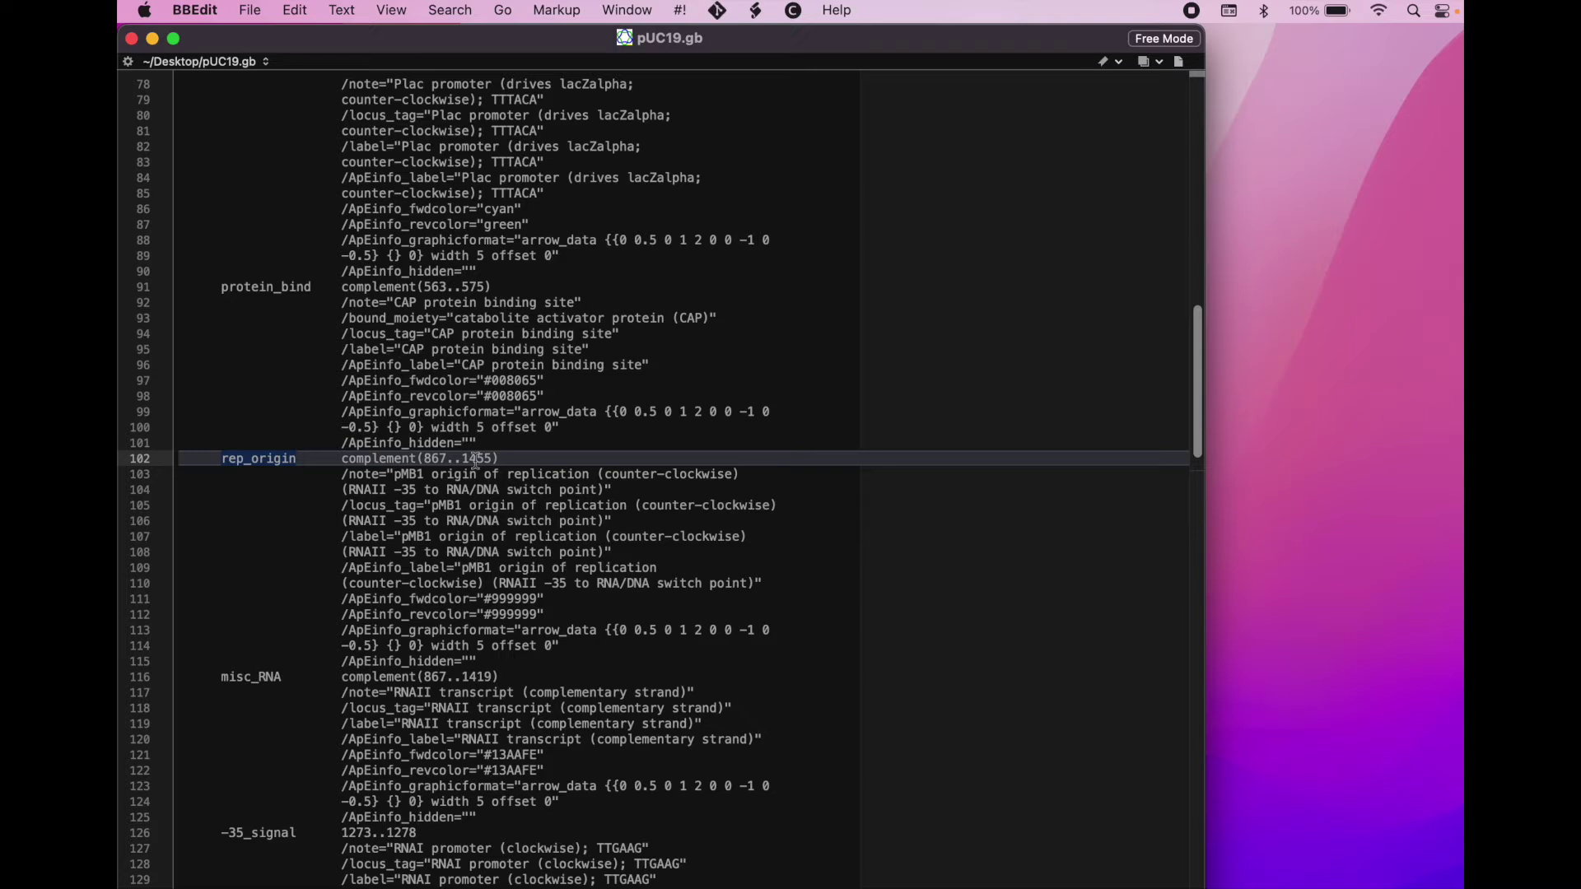
{"action": "left_click_drag", "start_coordinate": [391, 475], "coordinate": [516, 466]}
{"action": "scroll", "coordinate": [328, 570], "scroll_direction": "down", "scroll_amount": 4}
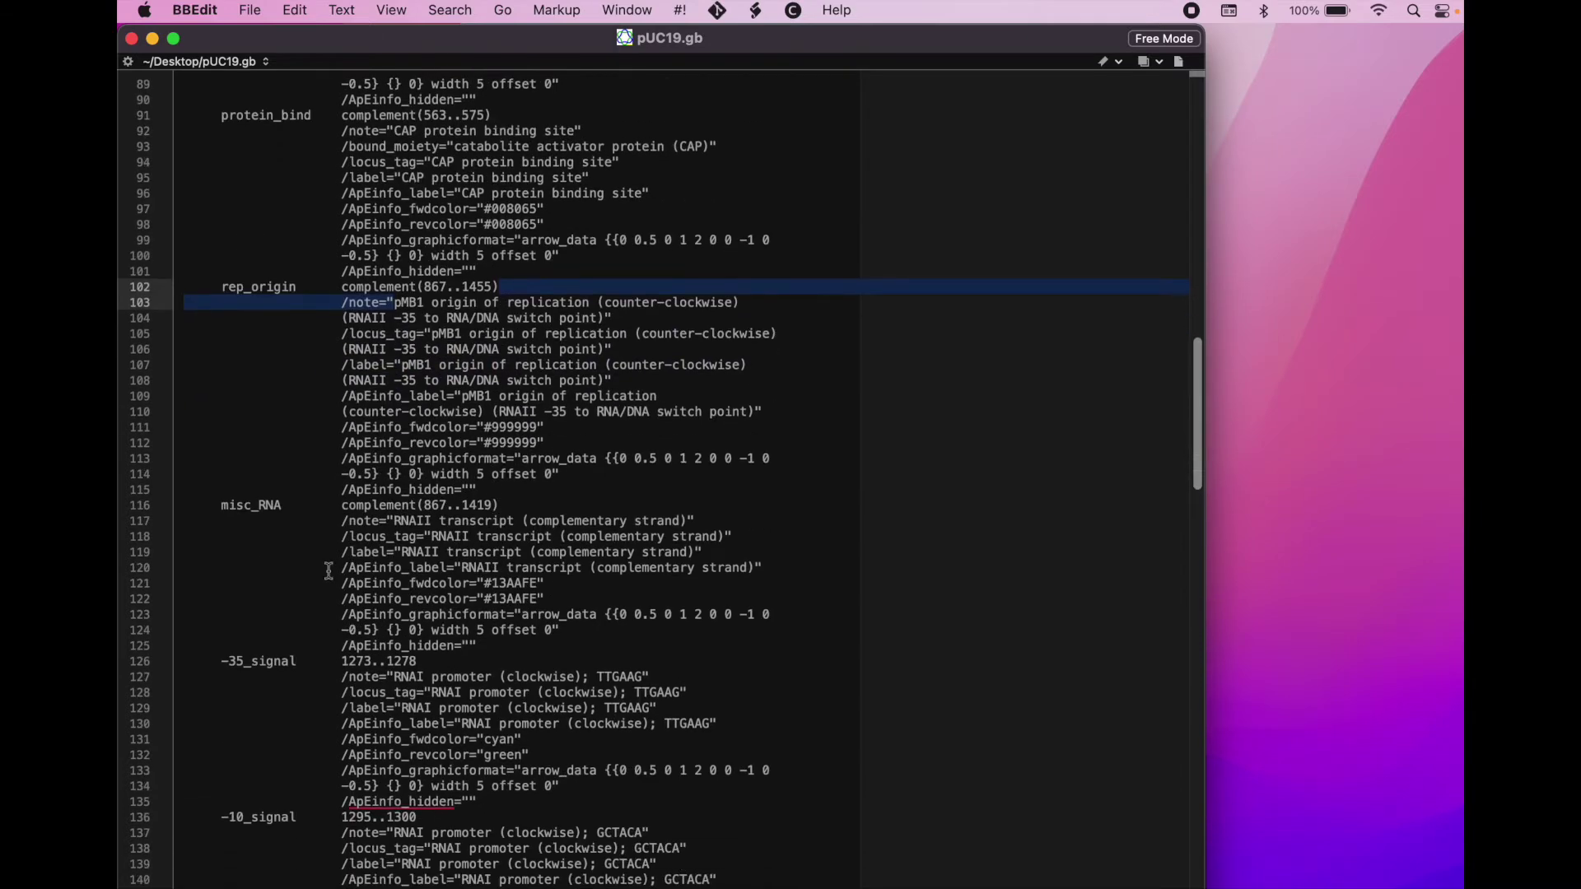
{"action": "scroll", "coordinate": [328, 571], "scroll_direction": "down", "scroll_amount": 3}
{"action": "scroll", "coordinate": [266, 606], "scroll_direction": "down", "scroll_amount": 3}
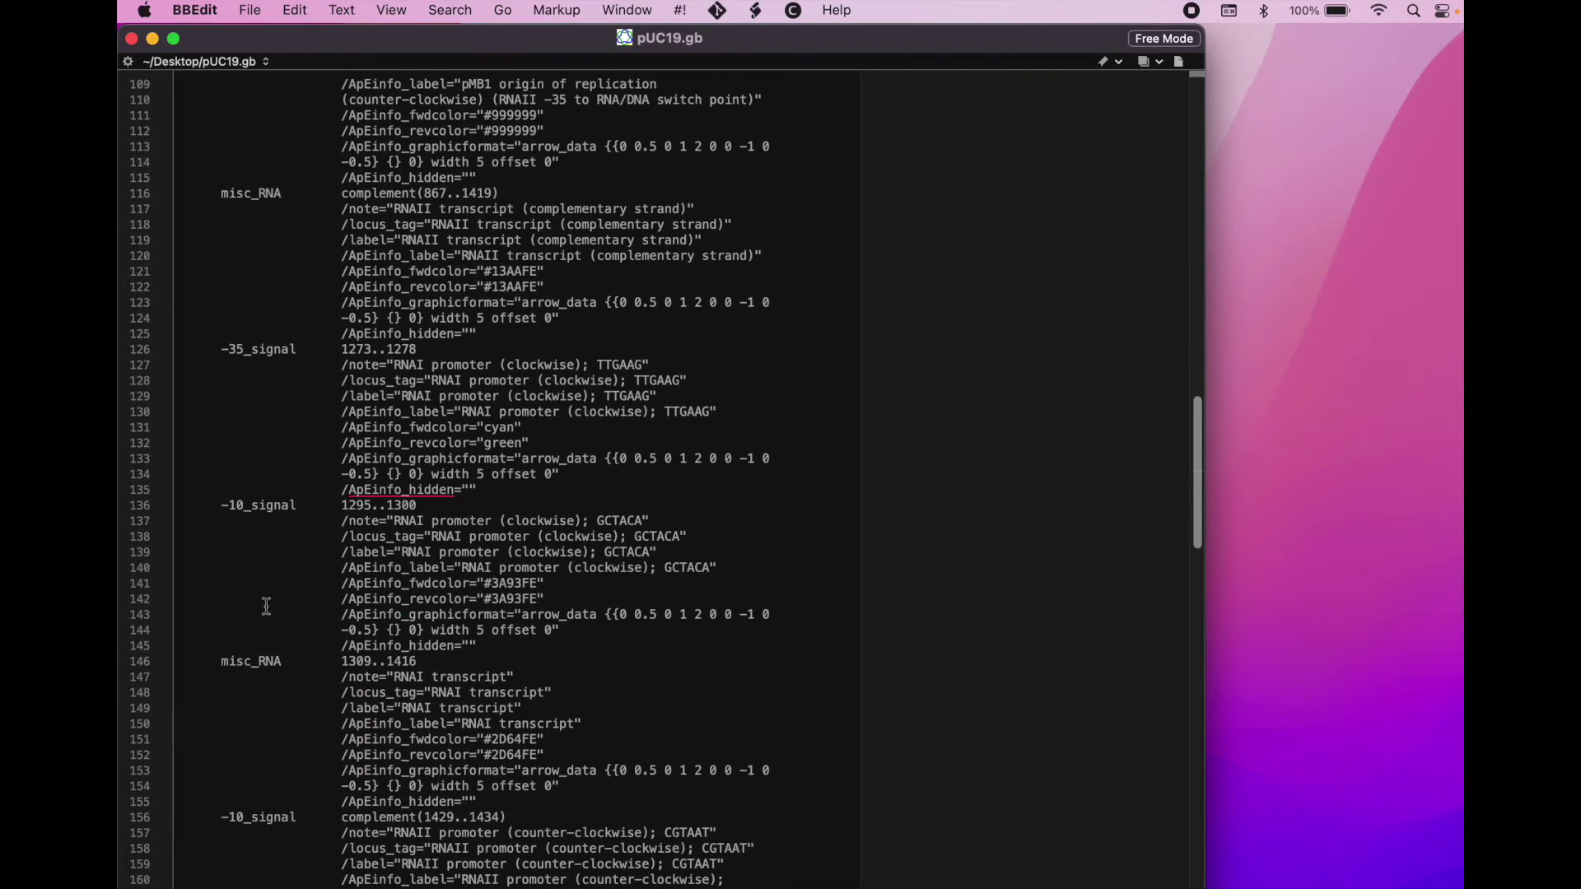
{"action": "scroll", "coordinate": [266, 606], "scroll_direction": "up", "scroll_amount": 15}
{"action": "scroll", "coordinate": [266, 606], "scroll_direction": "up", "scroll_amount": 15}
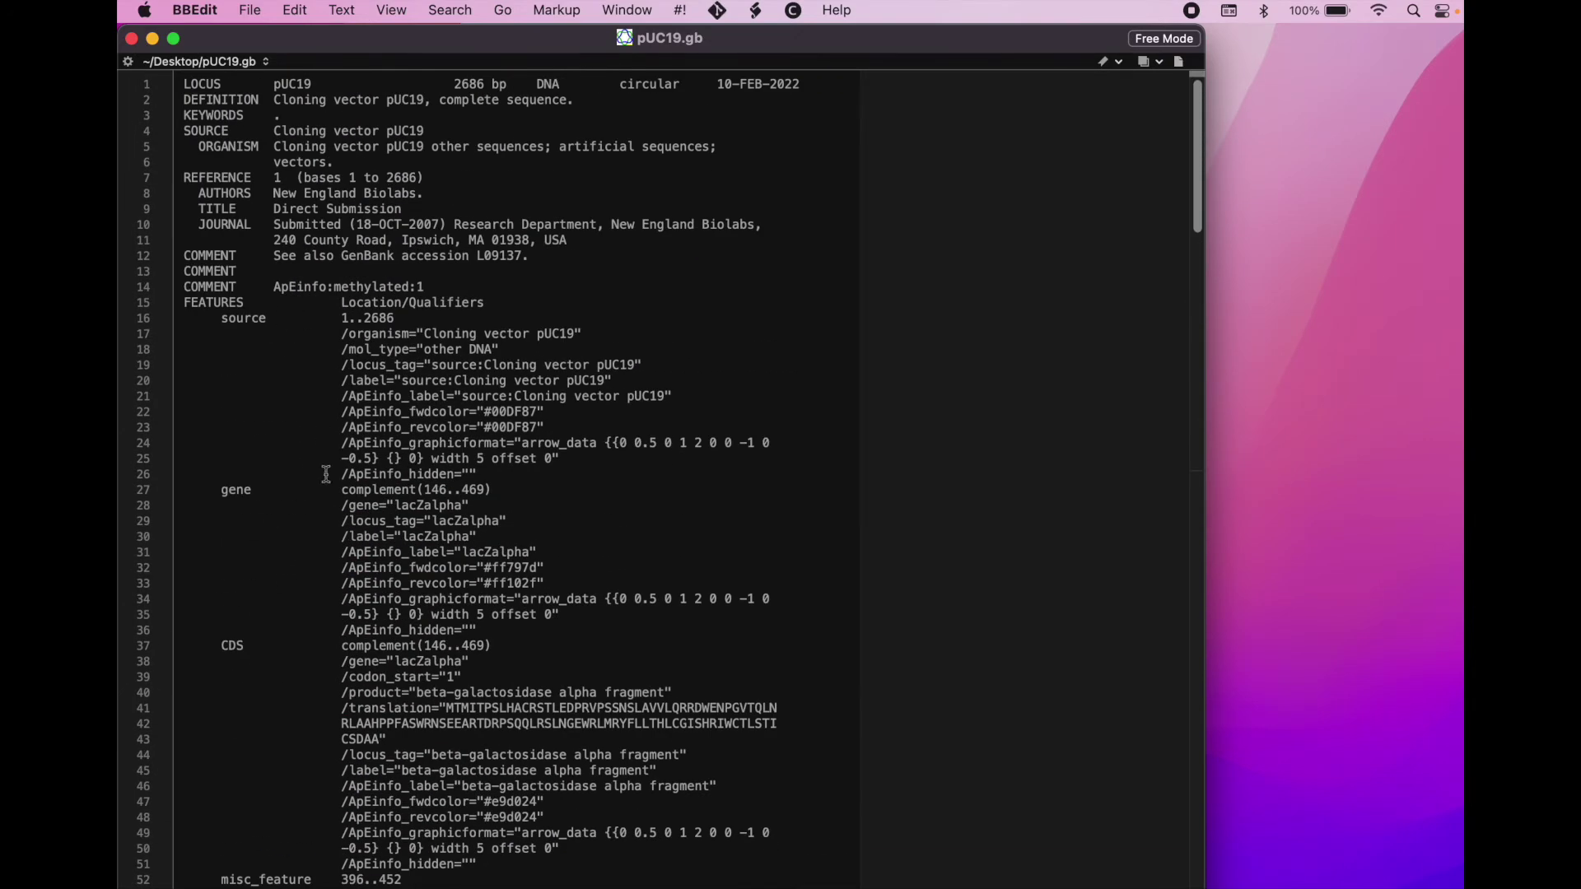
- Read through the feature entries from lacZalpha to bla and its promoter signals, on to the numbered ORIGIN sequence
{"action": "scroll", "coordinate": [299, 403], "scroll_direction": "down", "scroll_amount": 2}
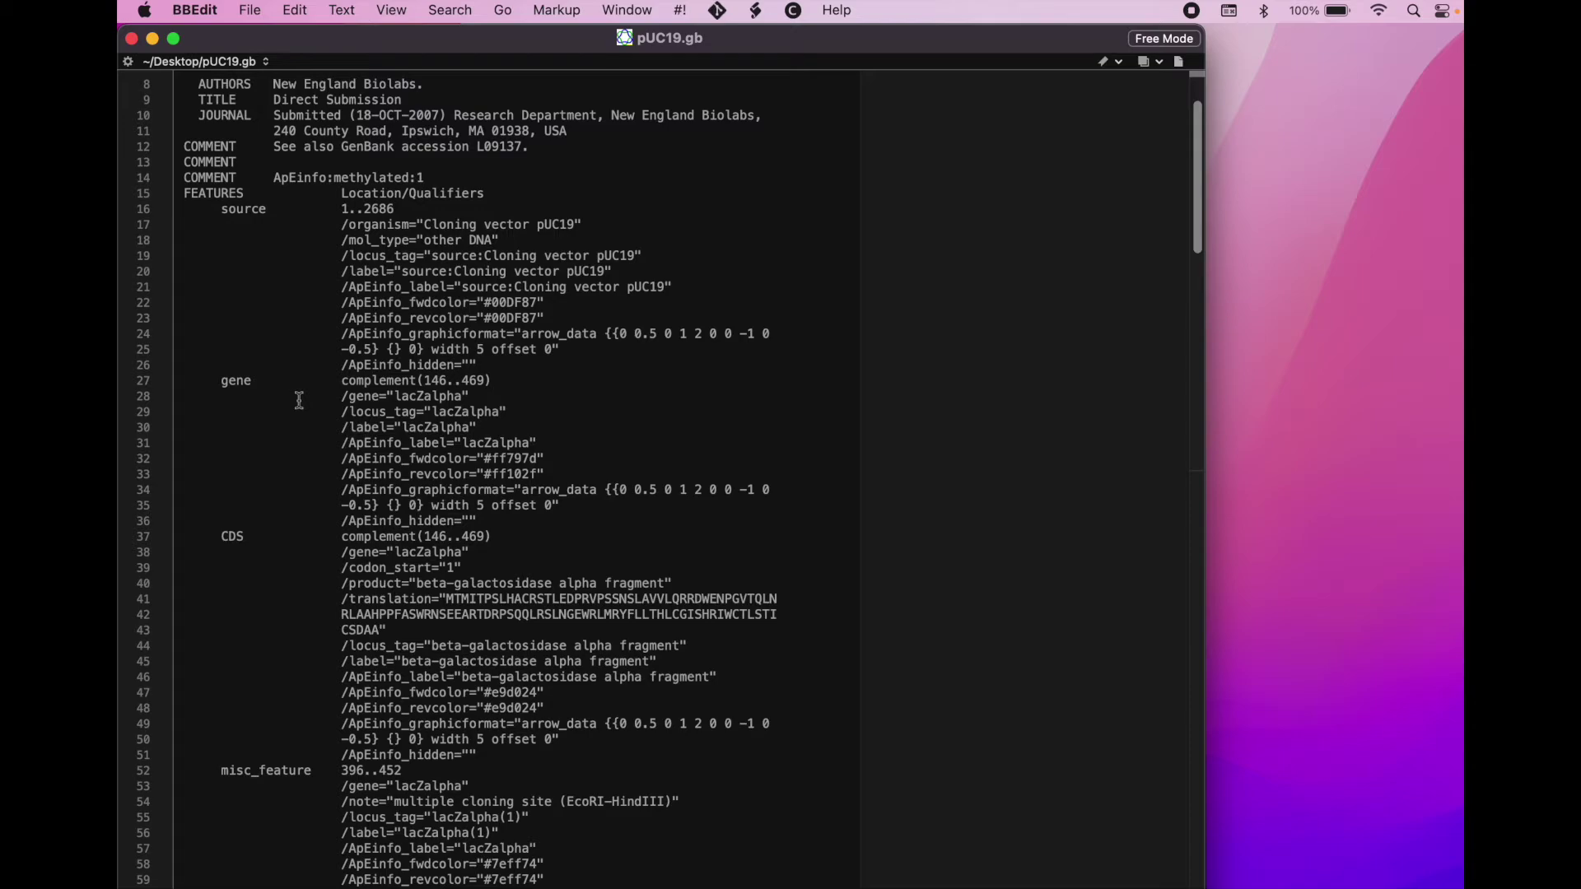
{"action": "scroll", "coordinate": [285, 548], "scroll_direction": "down", "scroll_amount": 15}
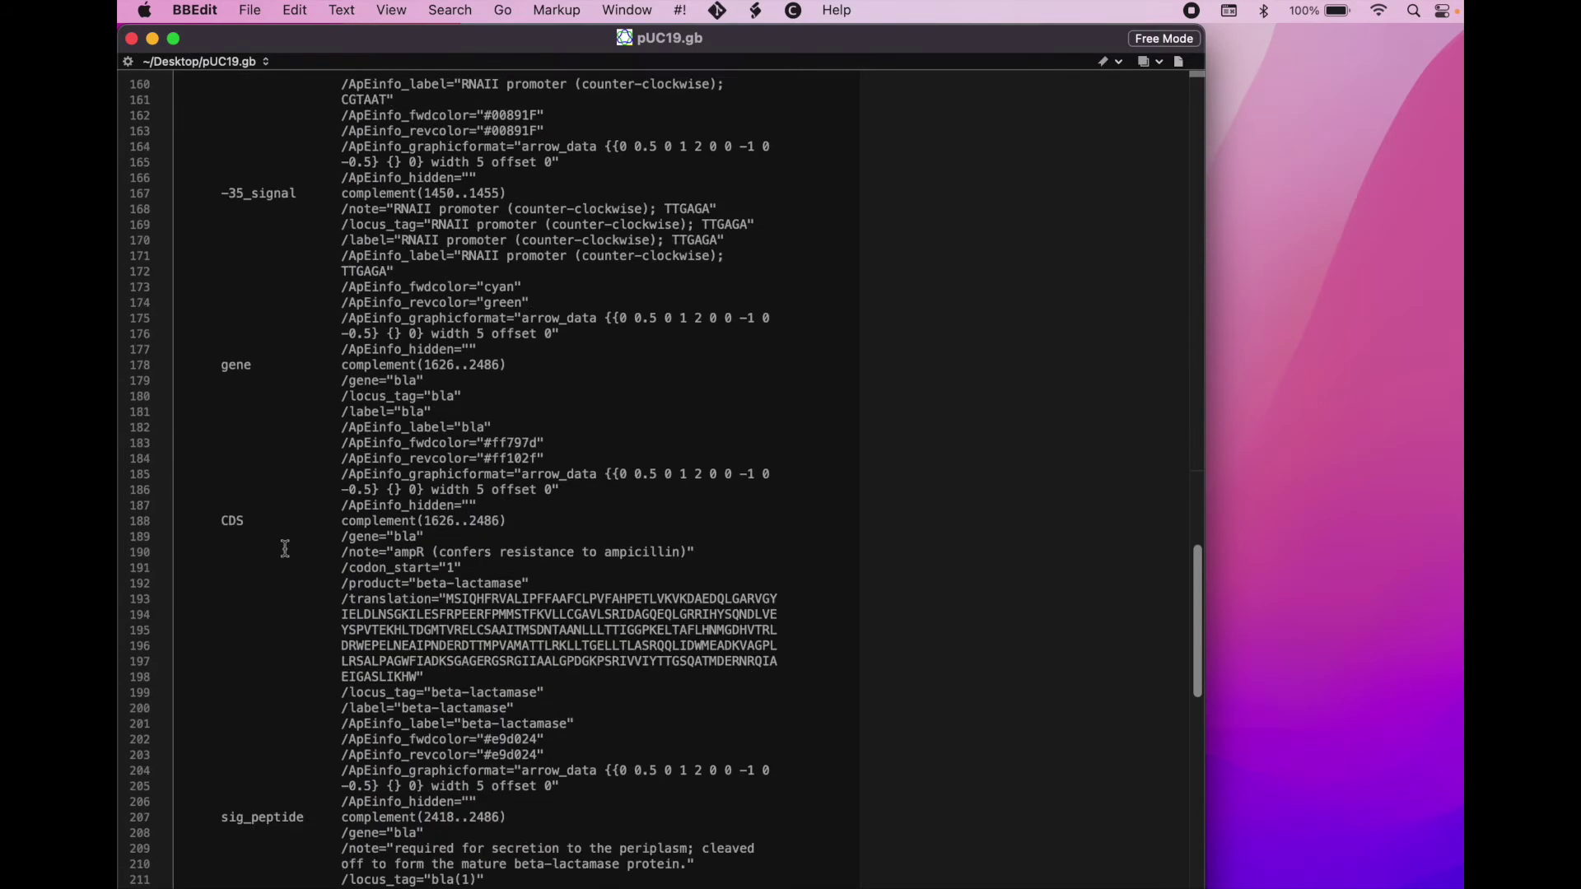
{"action": "scroll", "coordinate": [285, 548], "scroll_direction": "down", "scroll_amount": 2}
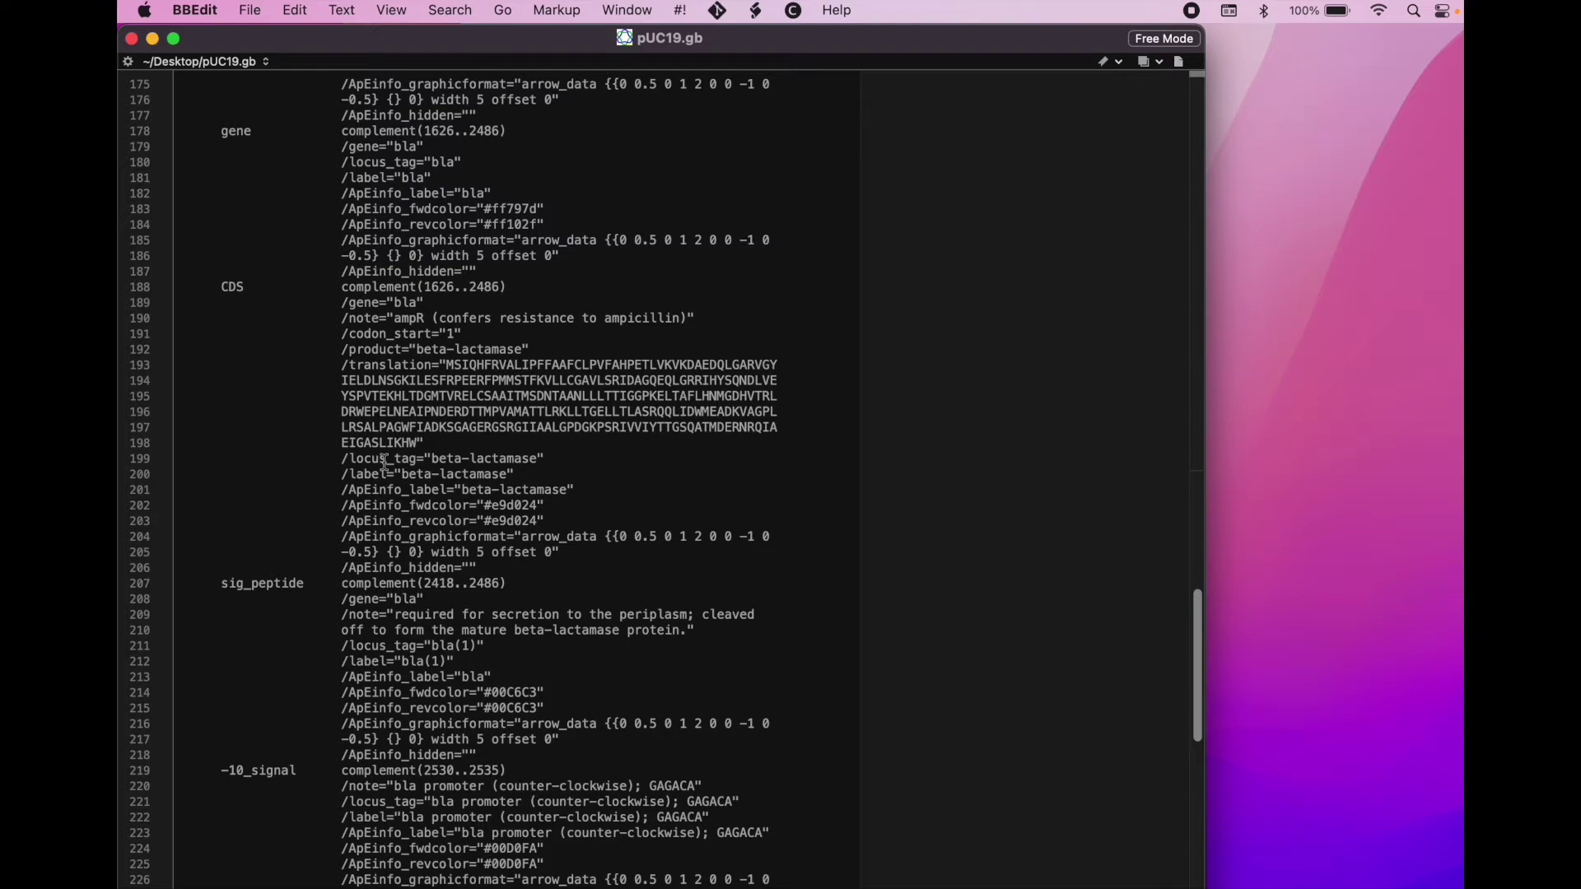
{"action": "scroll", "coordinate": [385, 463], "scroll_direction": "down", "scroll_amount": 20}
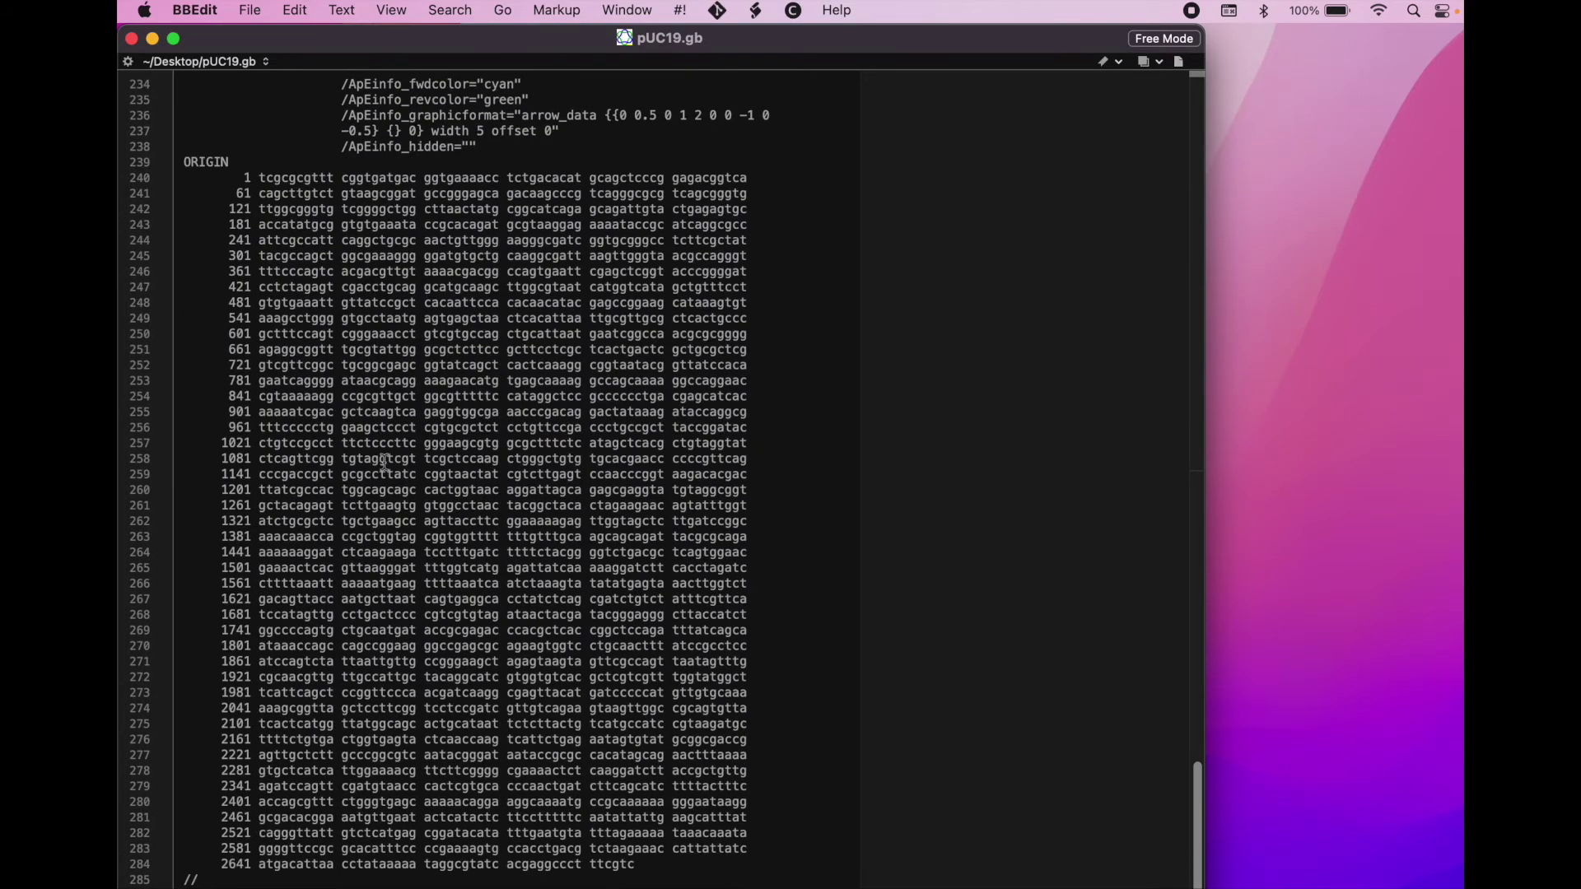
{"action": "scroll", "coordinate": [386, 463], "scroll_direction": "up", "scroll_amount": 20}
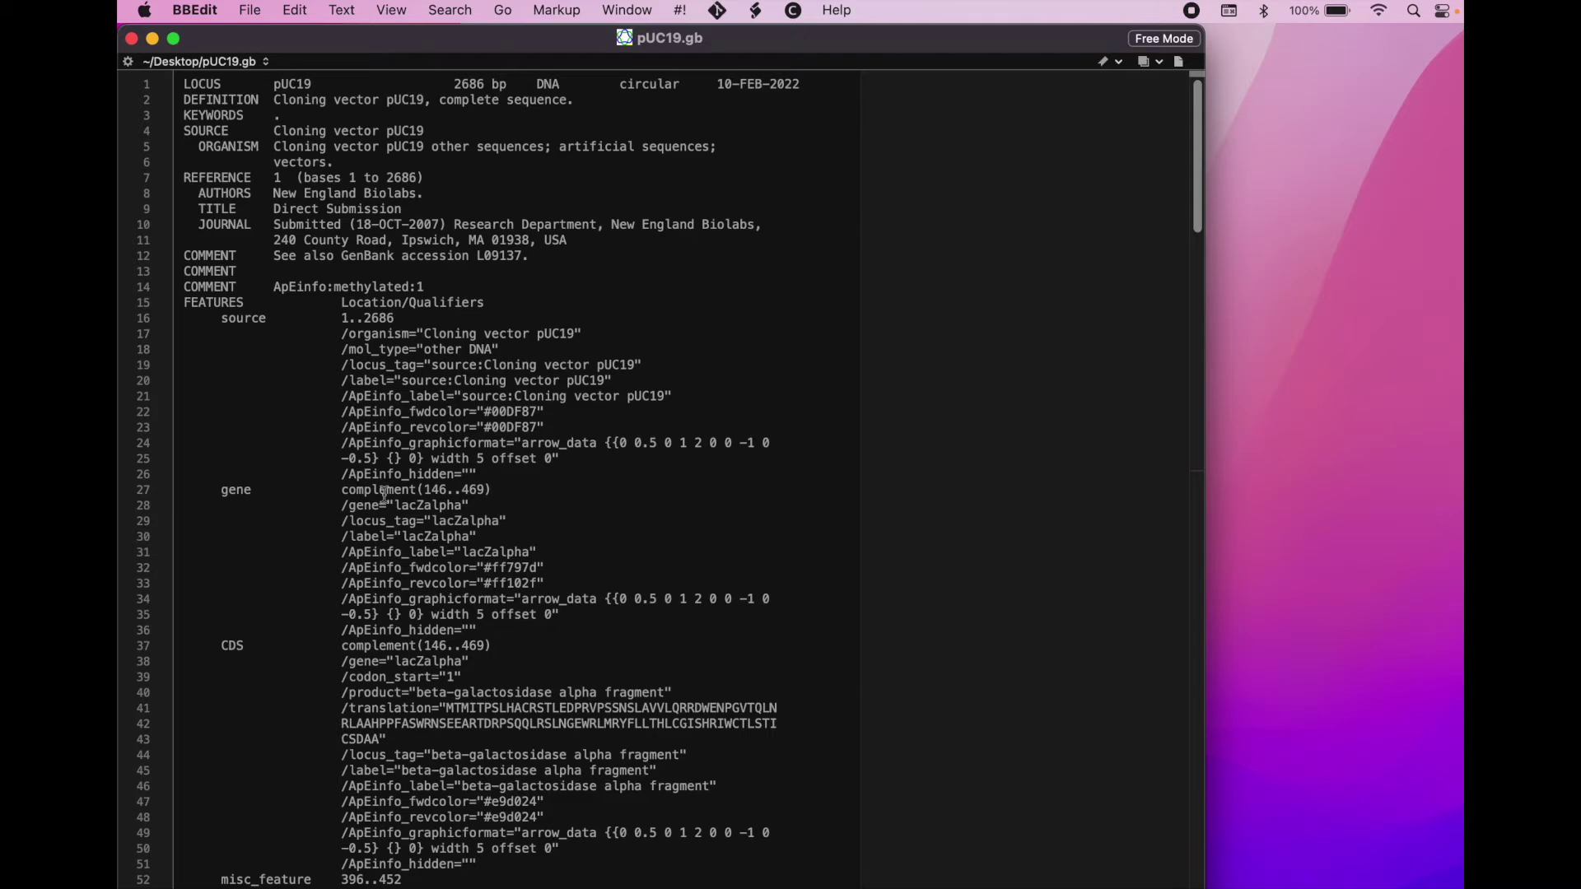
{"action": "scroll", "coordinate": [346, 761], "scroll_direction": "down", "scroll_amount": 15}
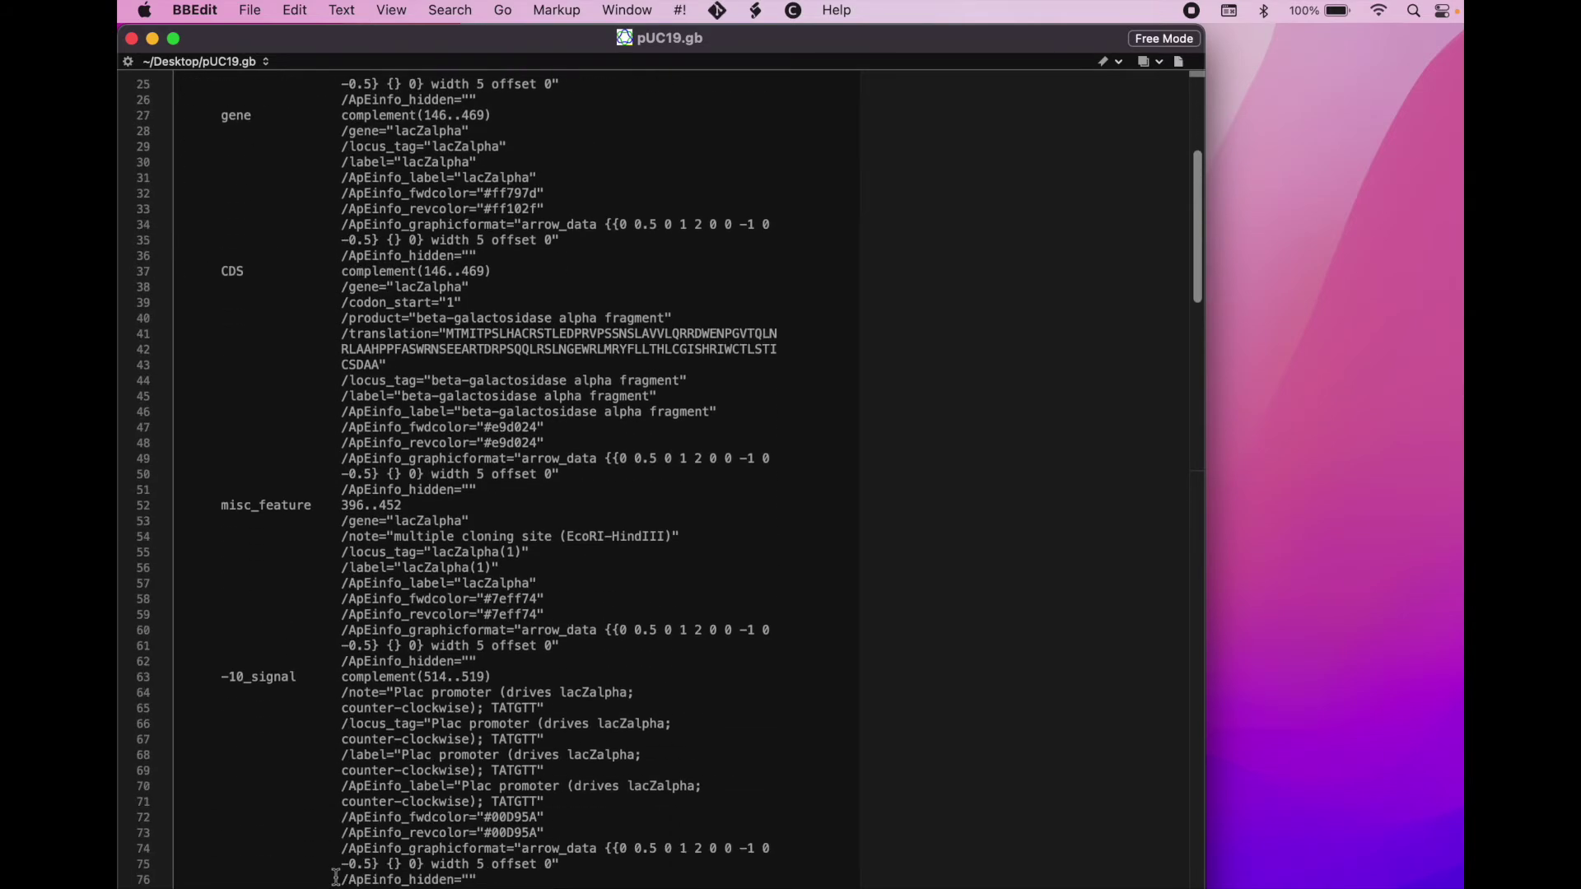
{"action": "scroll", "coordinate": [336, 878], "scroll_direction": "down", "scroll_amount": 17}
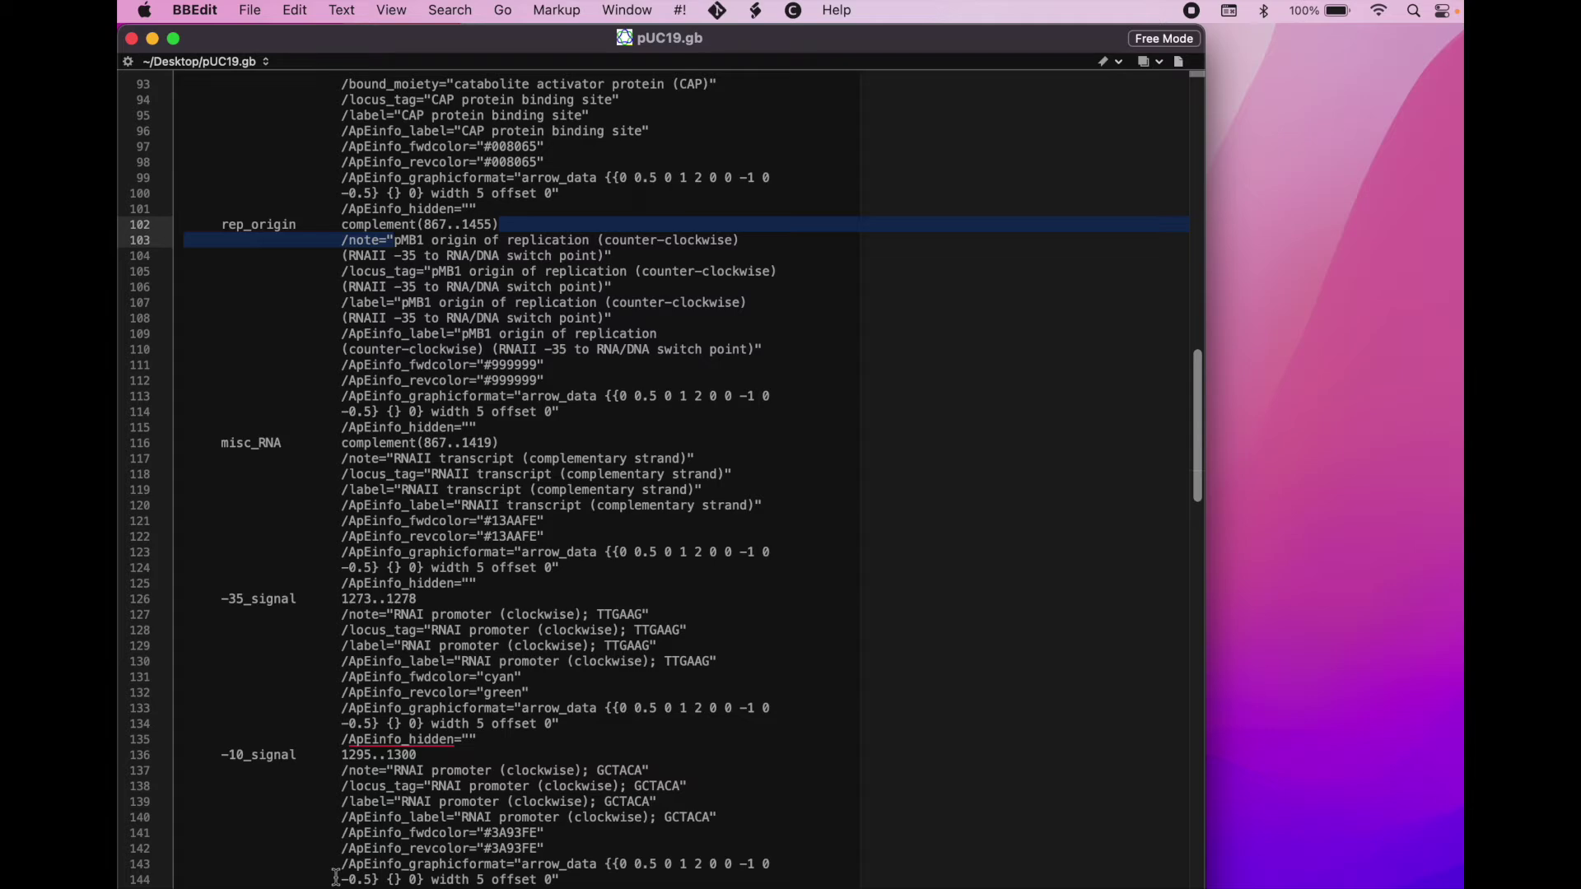
{"action": "scroll", "coordinate": [335, 878], "scroll_direction": "down", "scroll_amount": 20}
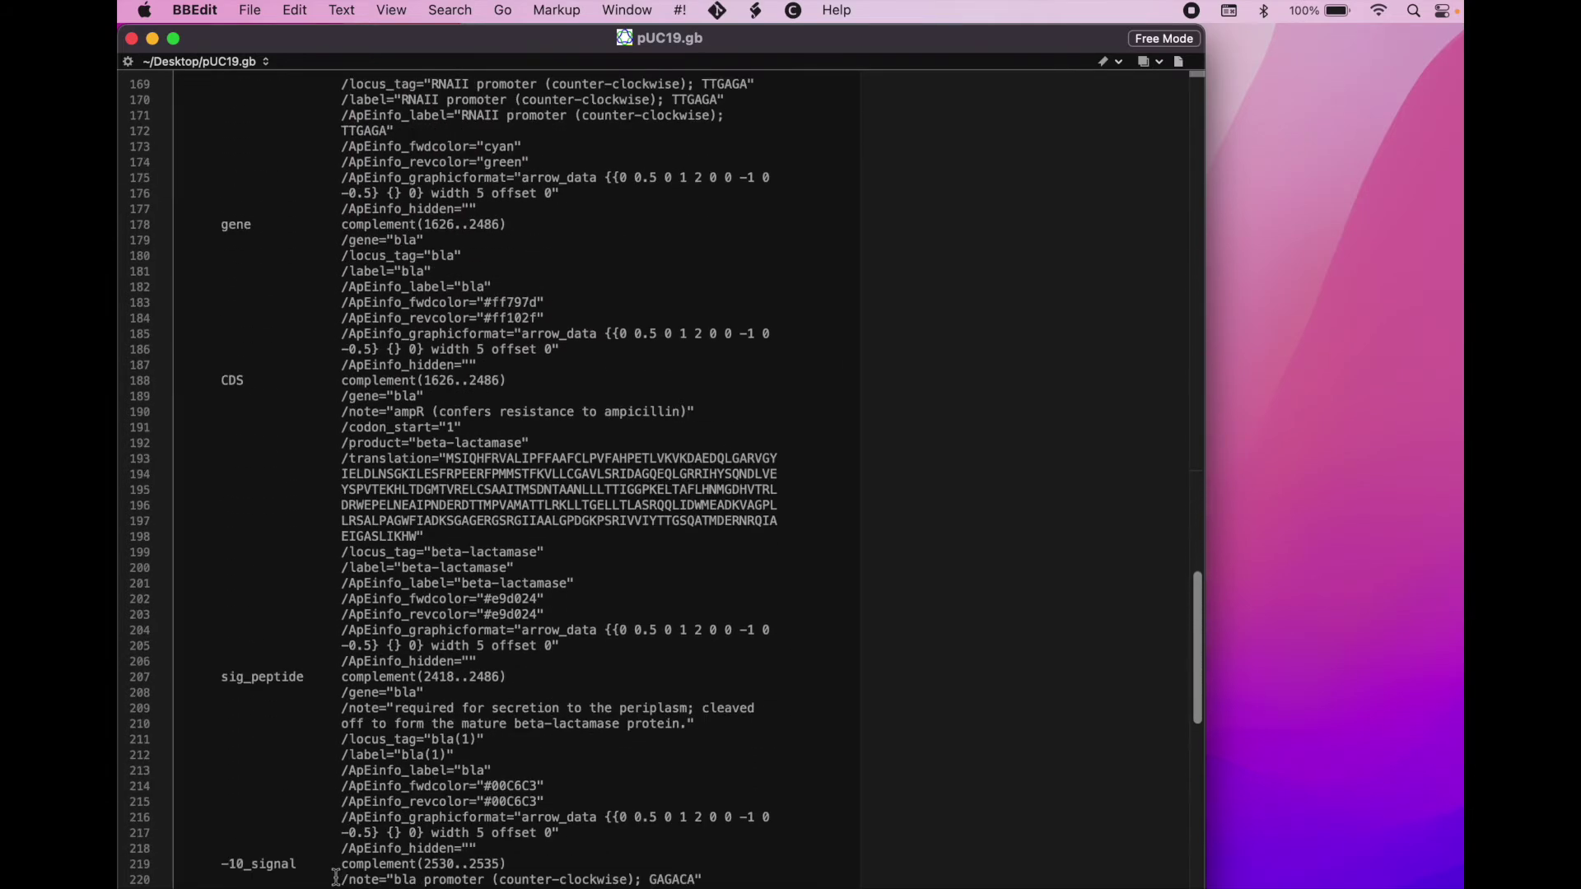
{"action": "scroll", "coordinate": [336, 877], "scroll_direction": "down", "scroll_amount": 6}
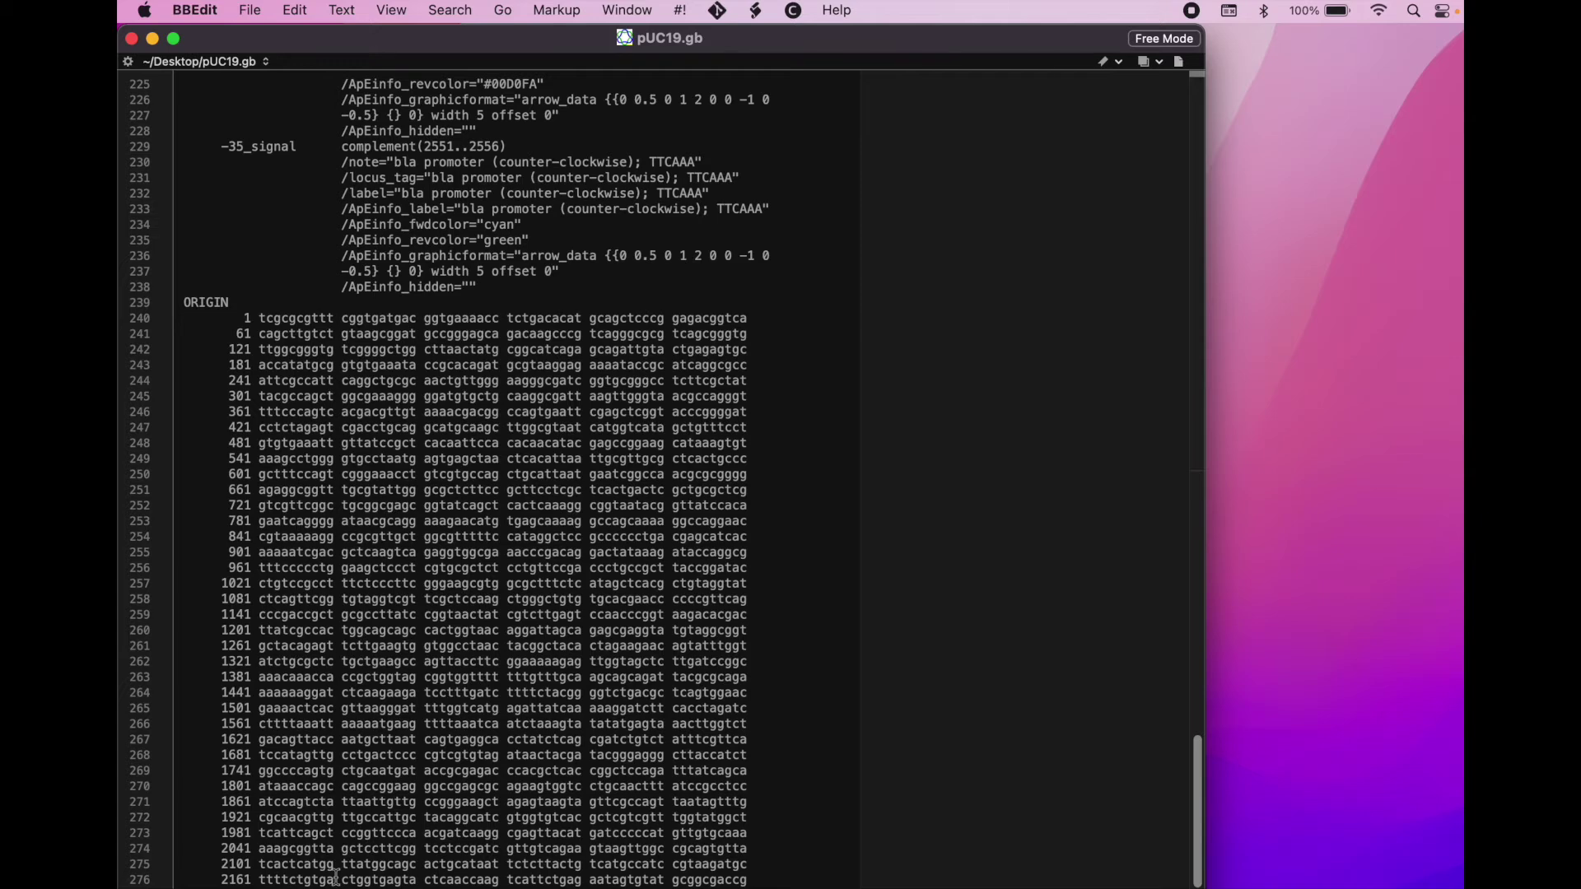
{"action": "key", "text": "Home"}
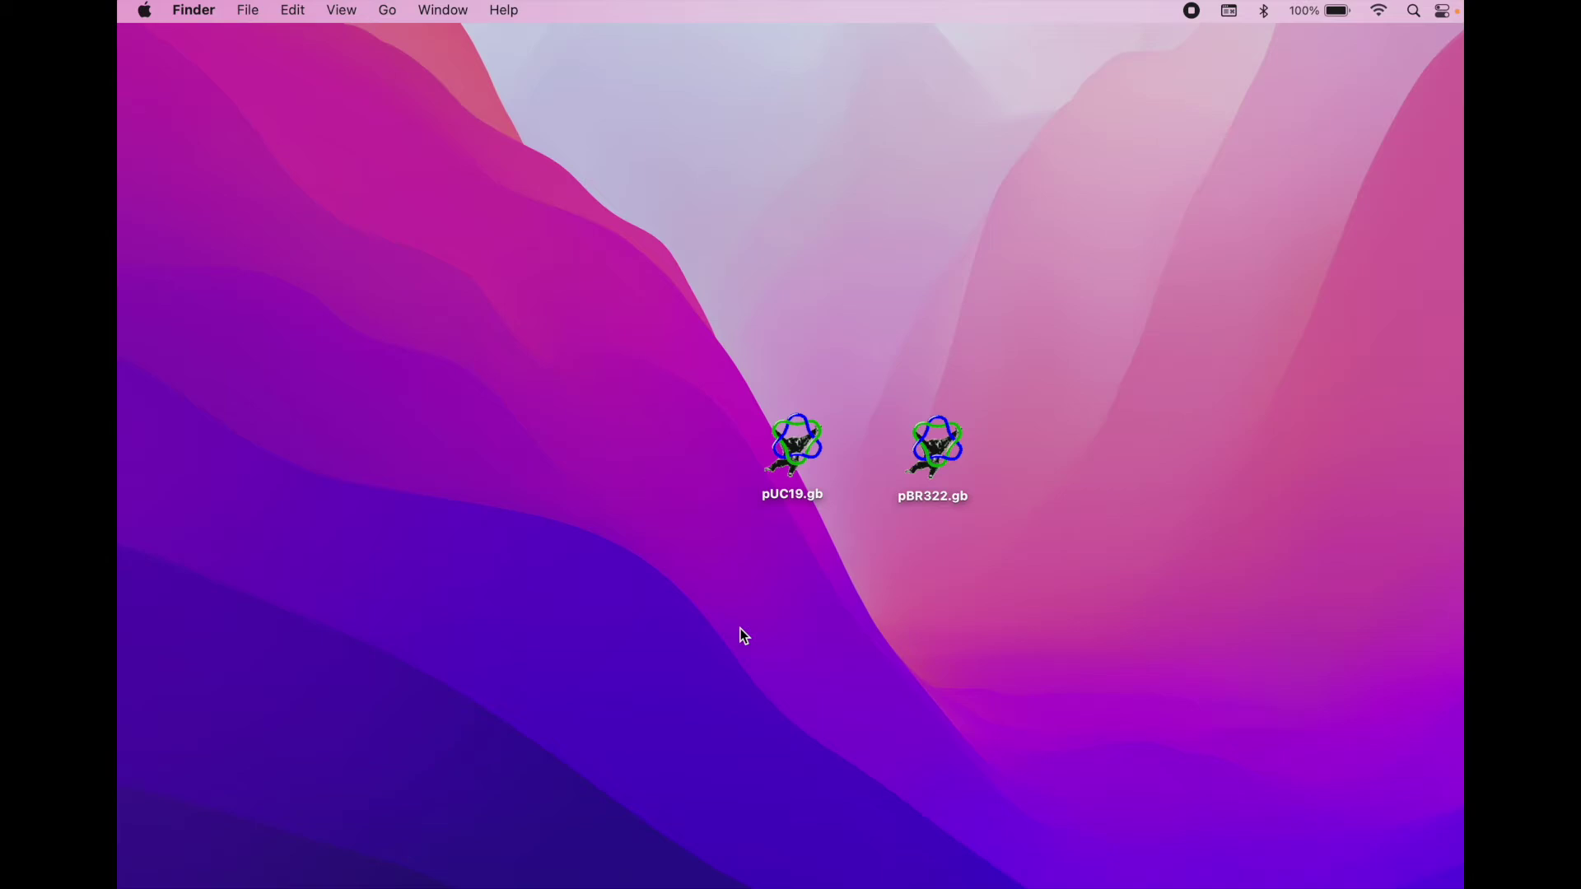
- Open pUC19.gb from the desktop in ApE, enlarge its window, and place the cursor at the end of the sequence
{"action": "double_click", "coordinate": [788, 443]}
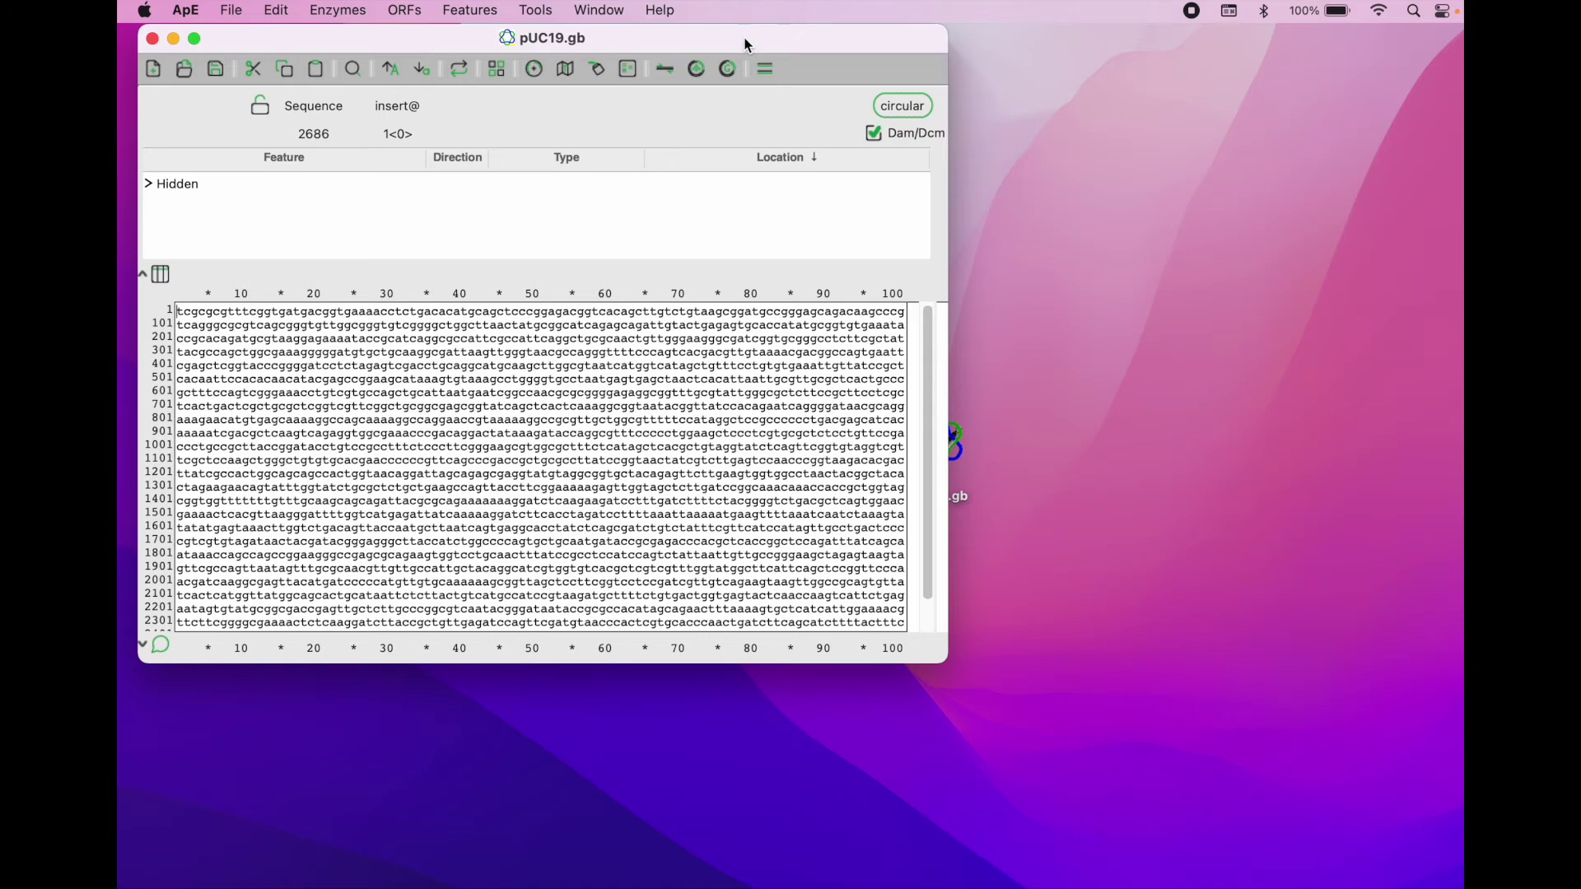
{"action": "left_click_drag", "start_coordinate": [744, 32], "coordinate": [723, 31]}
{"action": "left_click_drag", "start_coordinate": [923, 660], "coordinate": [1283, 799]}
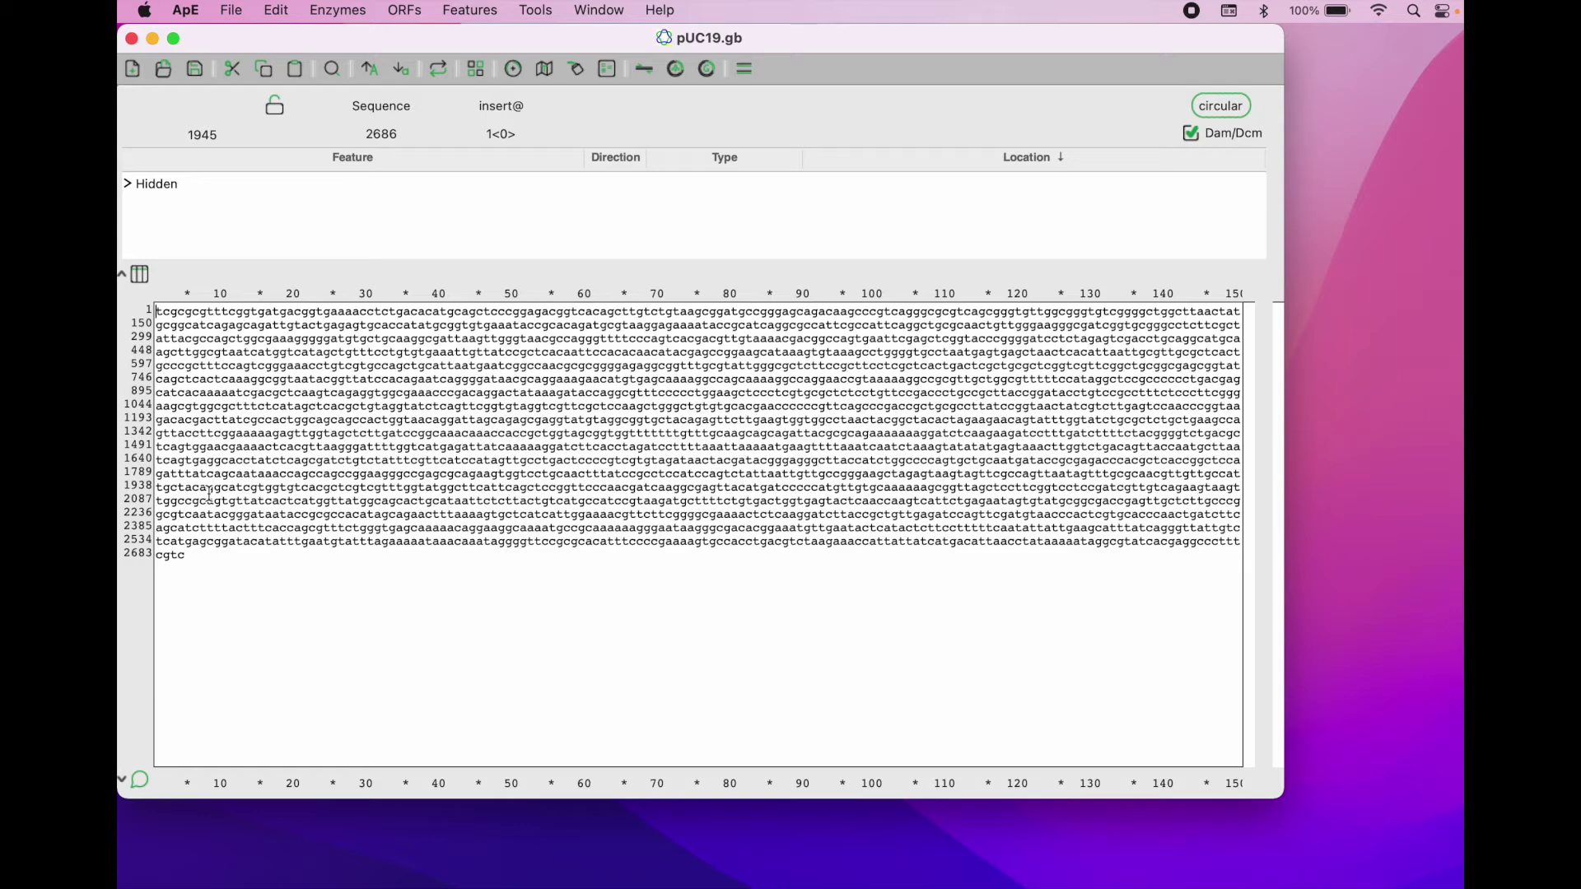
{"action": "left_click", "coordinate": [200, 562]}
{"action": "left_click_drag", "start_coordinate": [200, 562], "coordinate": [217, 604]}
{"action": "left_click", "coordinate": [276, 11]}
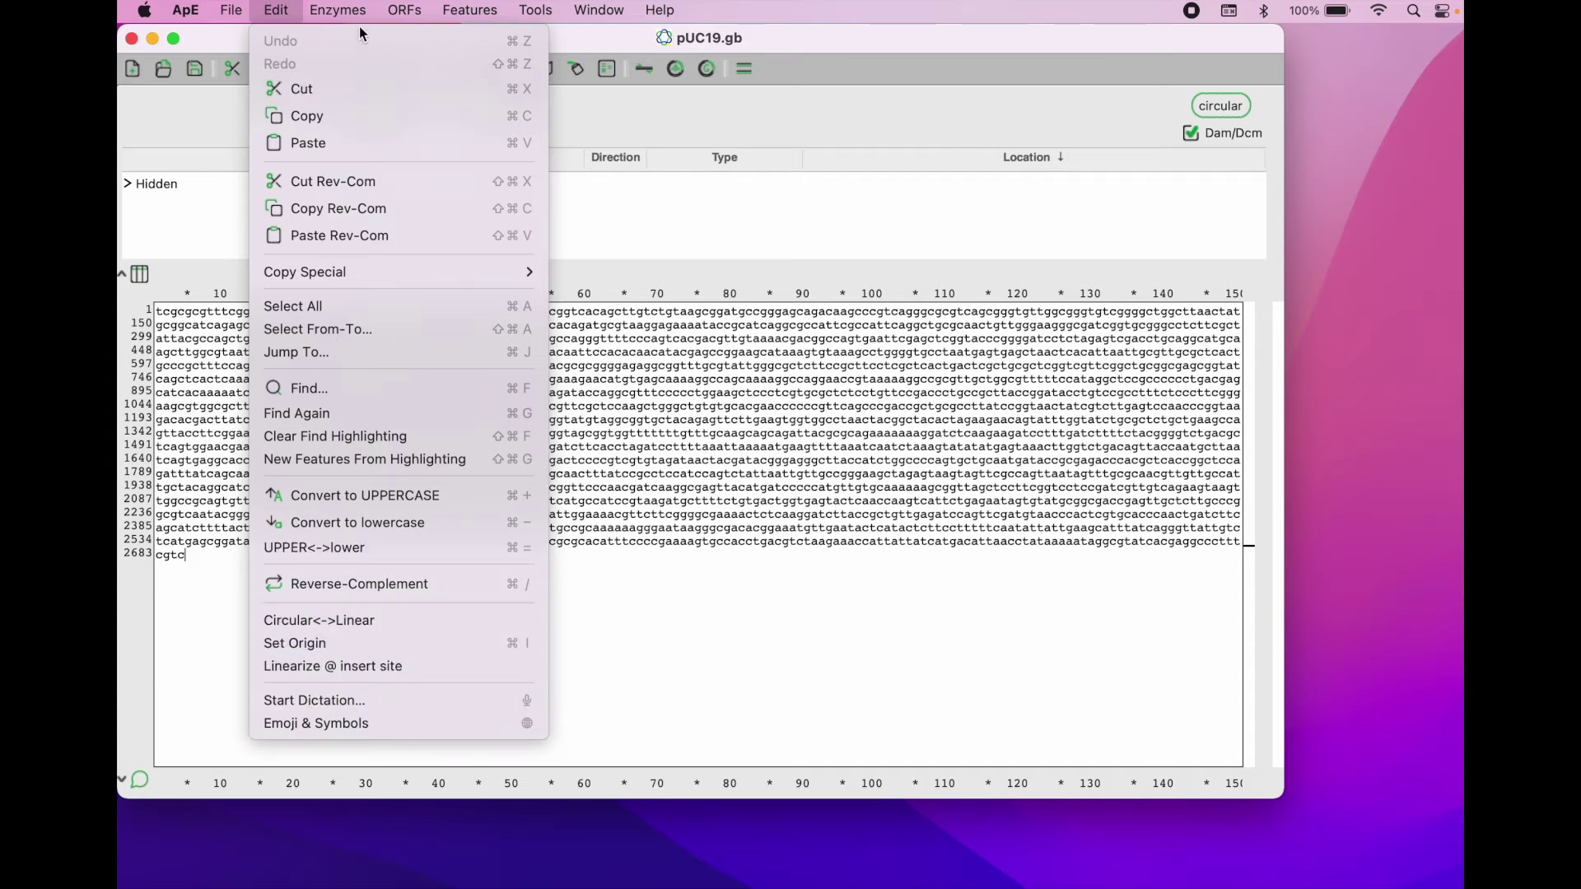
{"action": "mouse_move", "coordinate": [348, 13]}
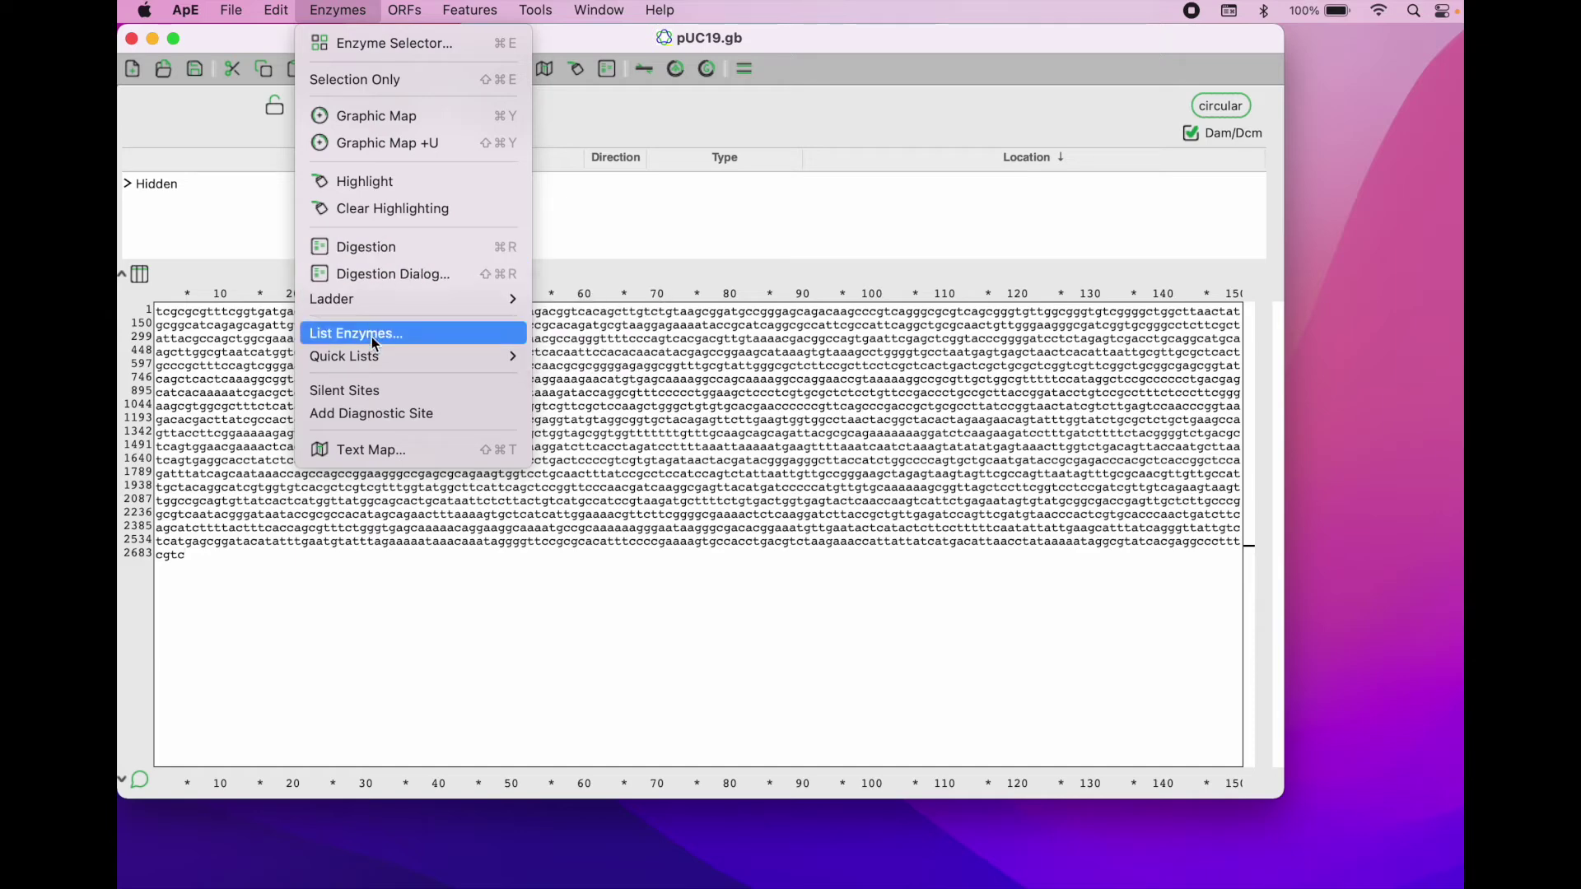
{"action": "mouse_move", "coordinate": [402, 15]}
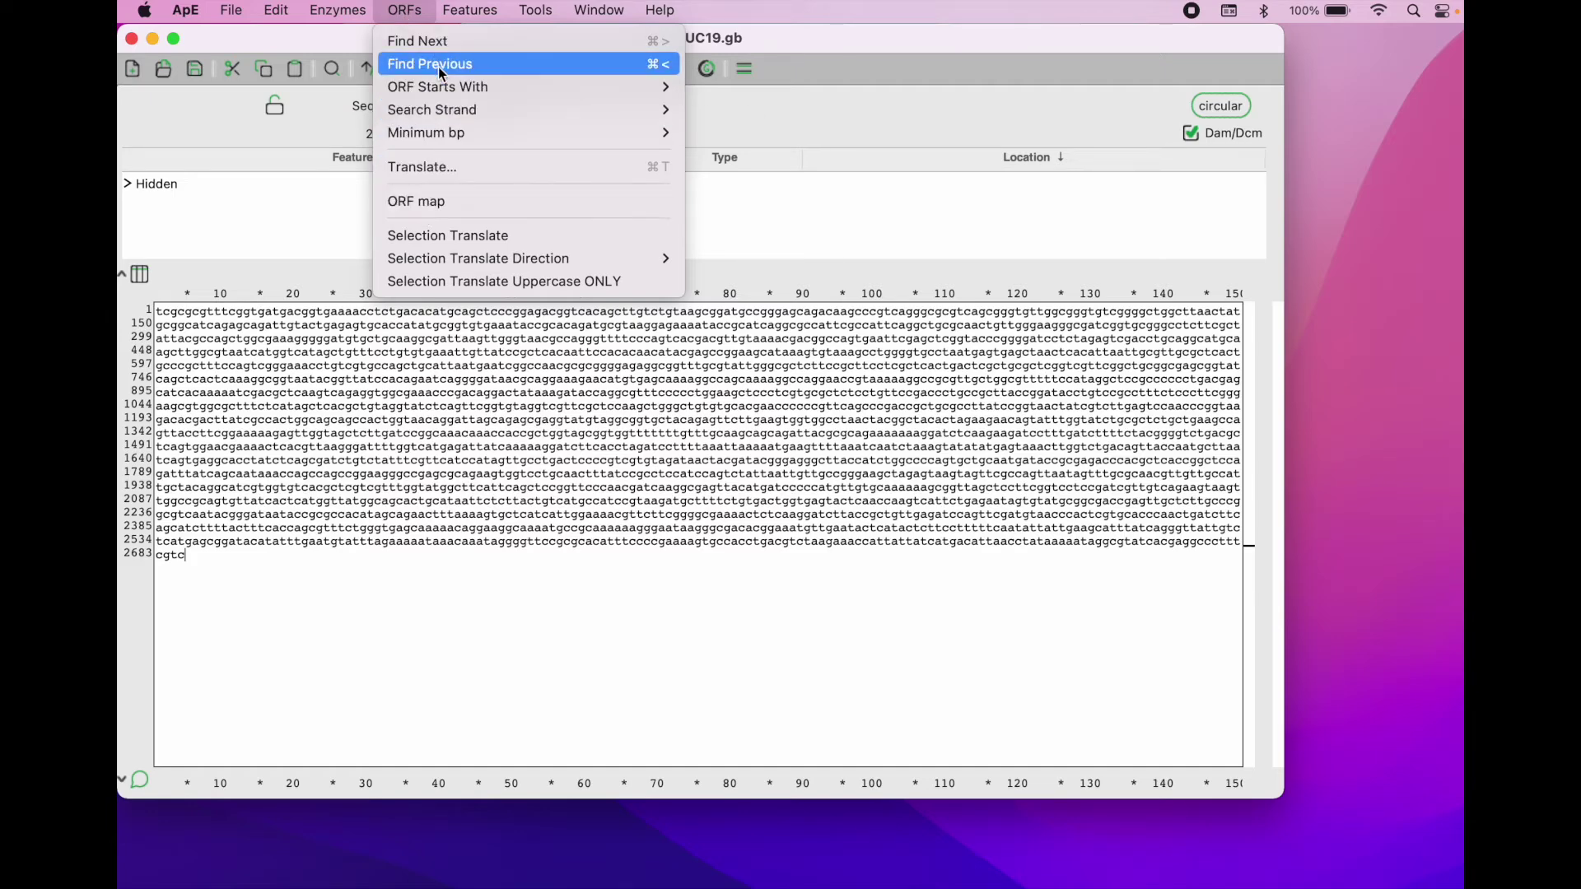
{"action": "mouse_move", "coordinate": [443, 95]}
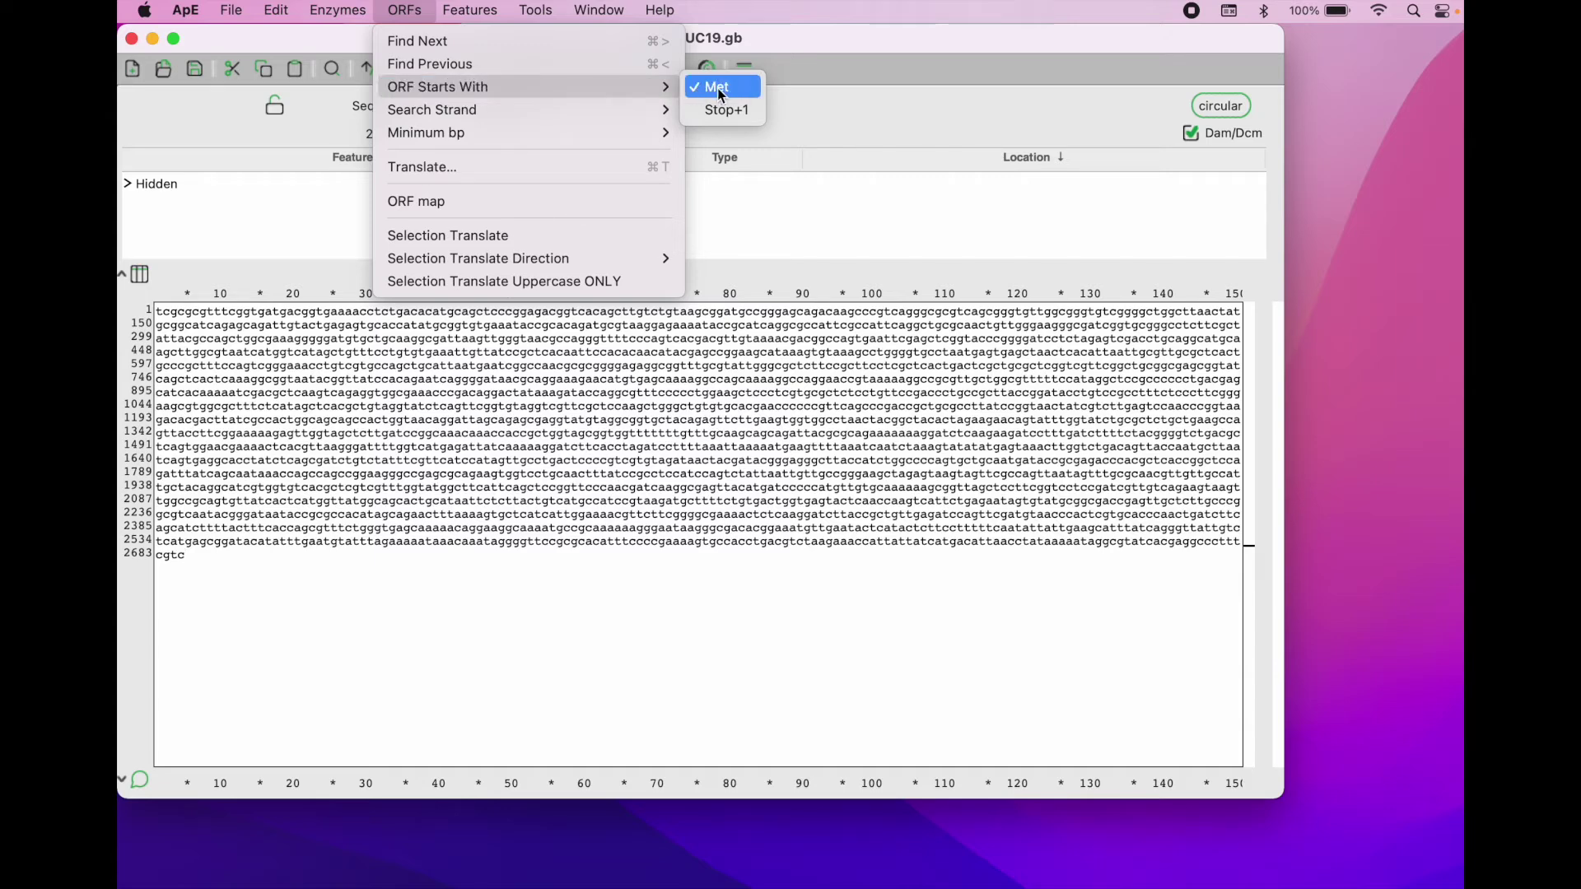
{"action": "mouse_move", "coordinate": [486, 7]}
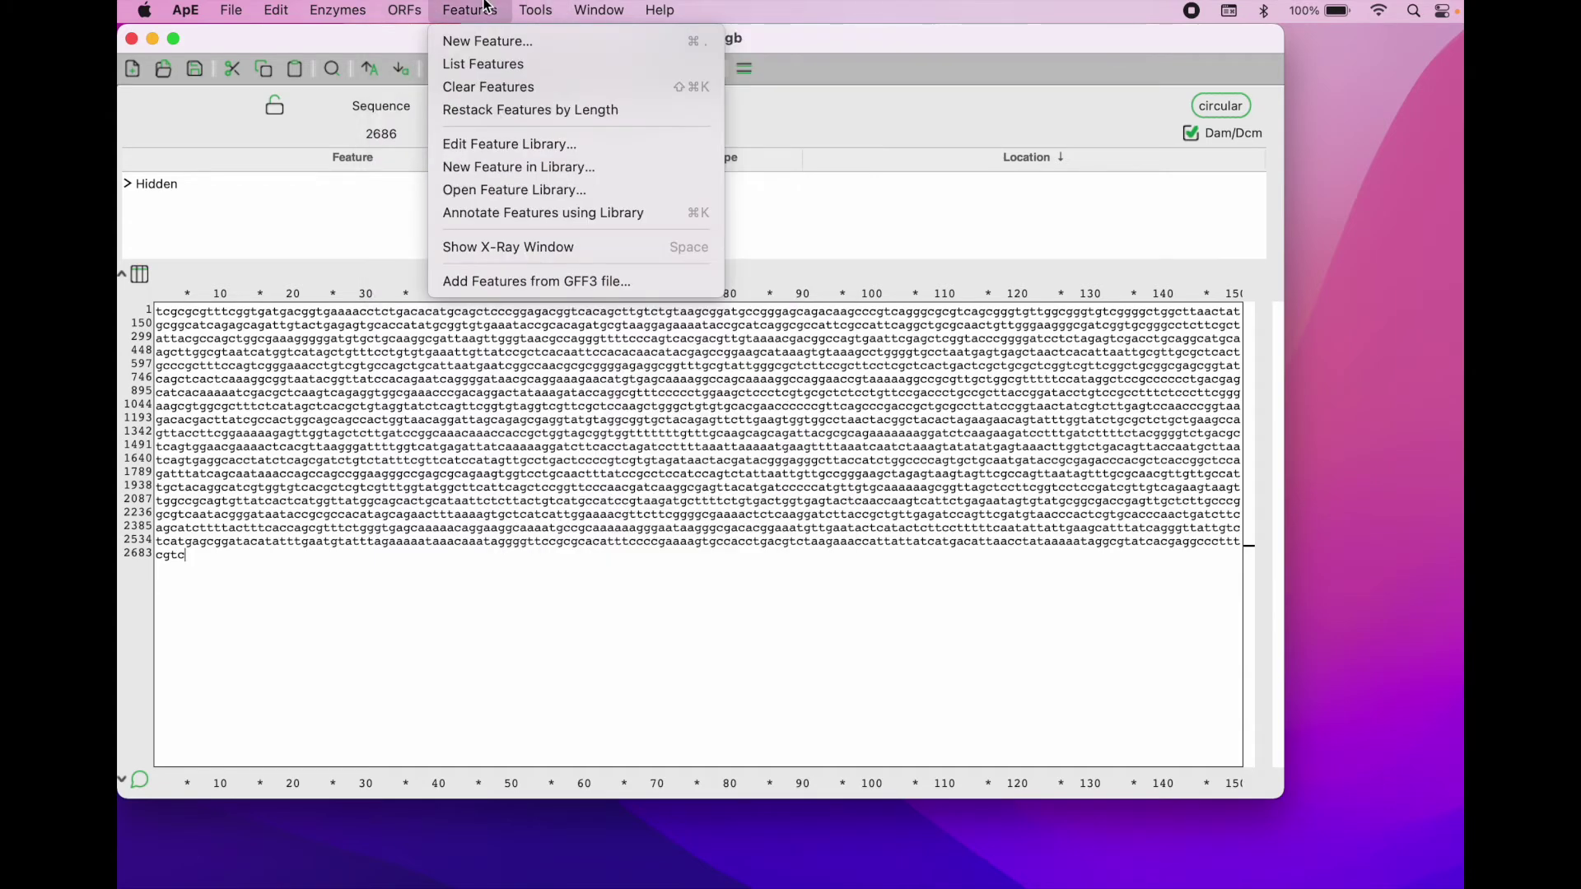
{"action": "mouse_move", "coordinate": [534, 13]}
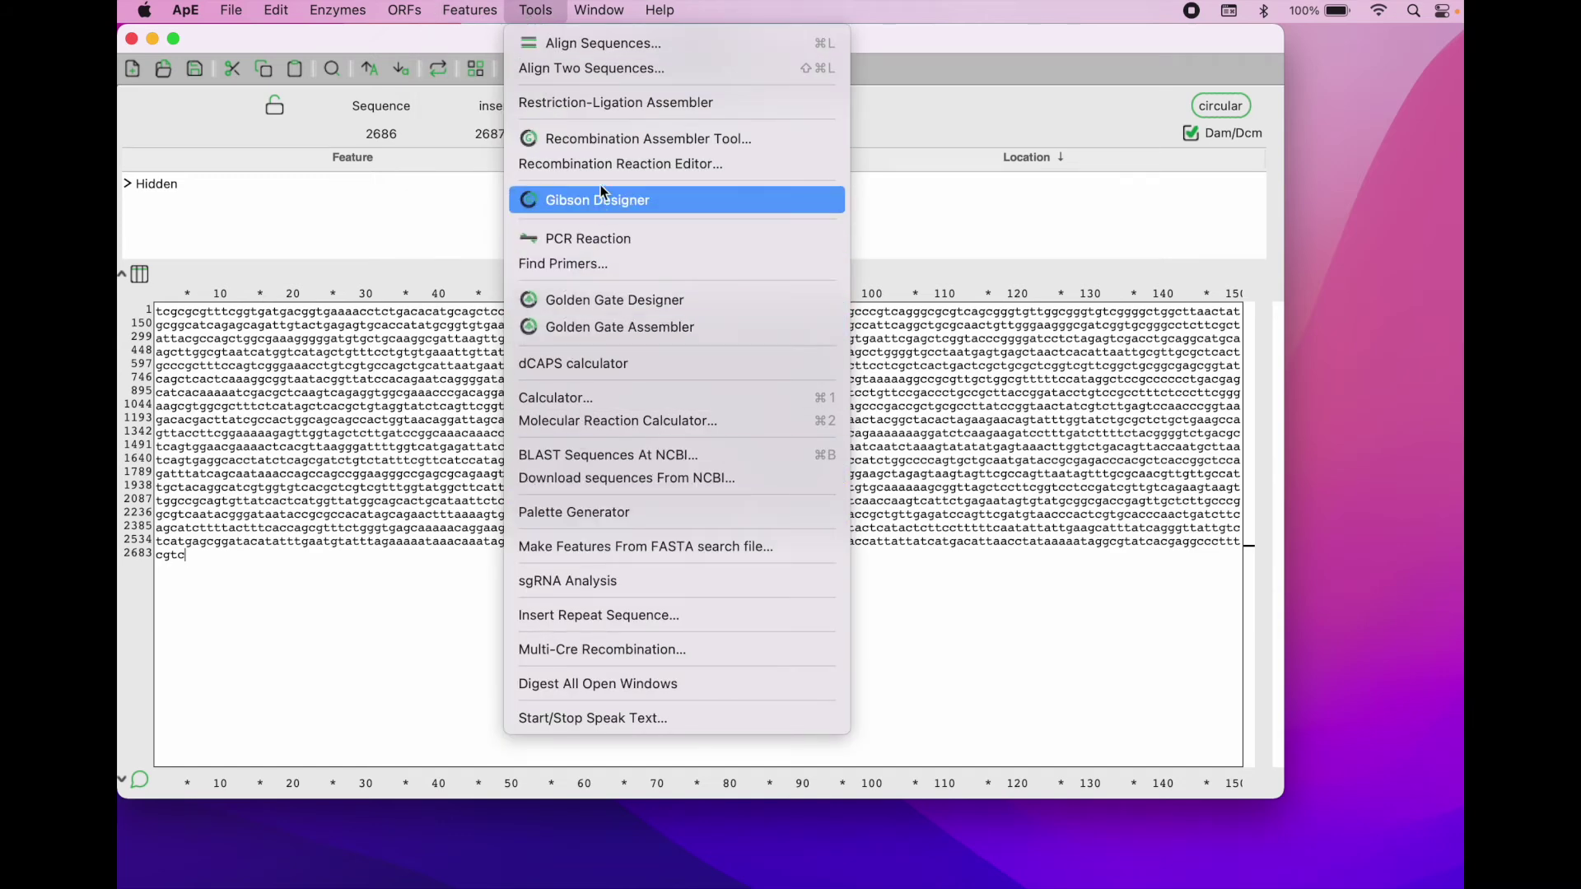
{"action": "left_click", "coordinate": [545, 11]}
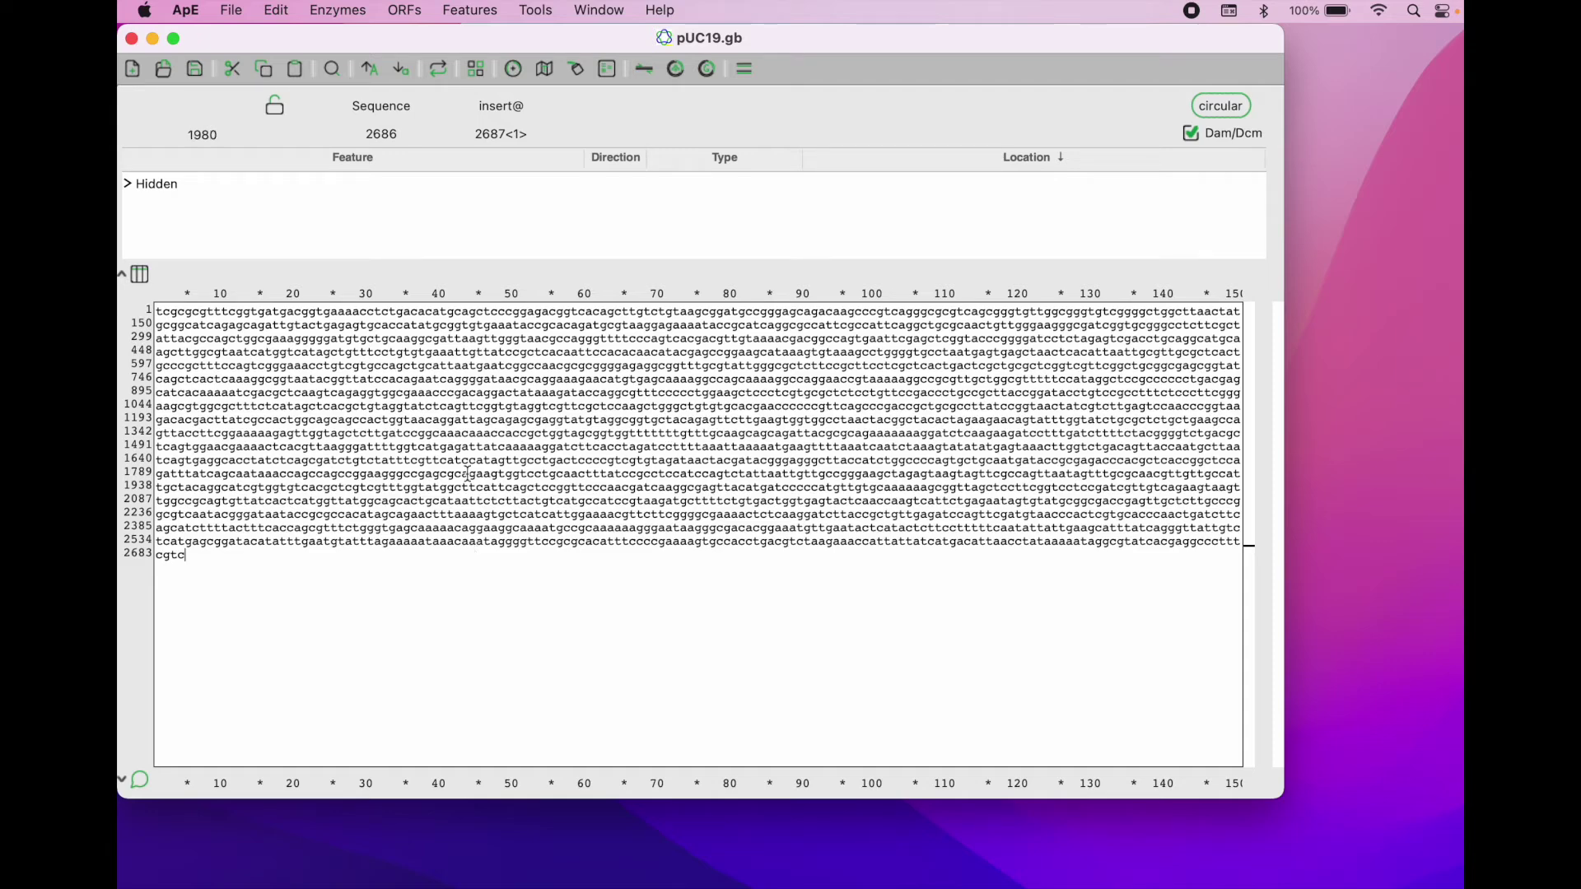
- Display the circular graphic map of pUC19, enlarge it for viewing, and close it
{"action": "left_click", "coordinate": [514, 69]}
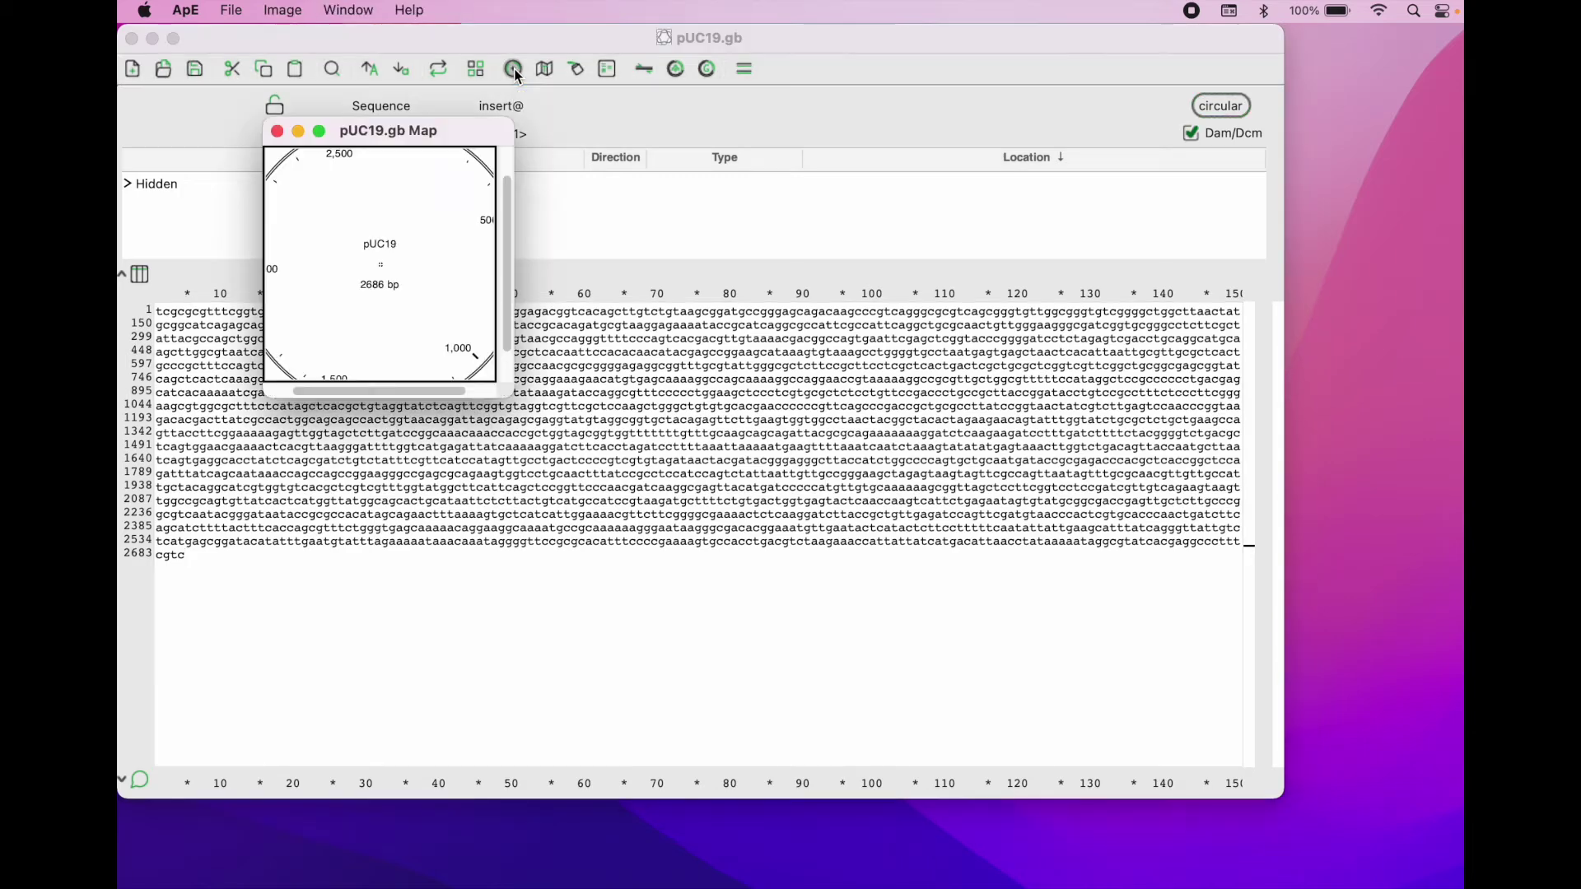
{"action": "left_click_drag", "start_coordinate": [513, 394], "coordinate": [1073, 757]}
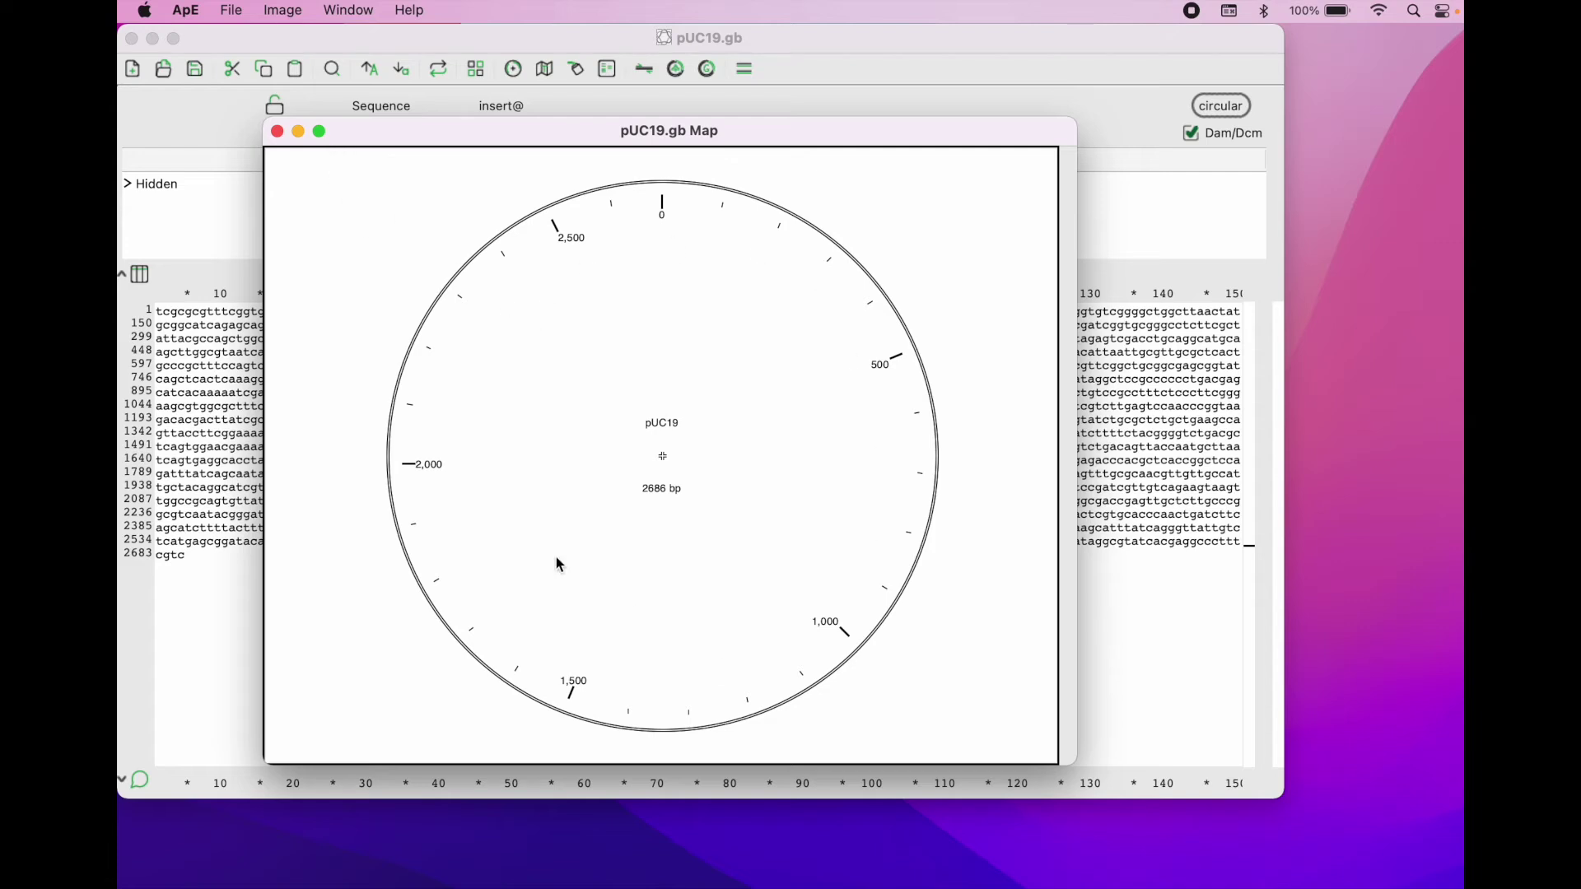
{"action": "left_click", "coordinate": [277, 132]}
- Select BsaI and EcoRI in the enzyme selector, generate an enlarged graphic map of their cut sites, and close it after inspecting both positions
{"action": "left_click", "coordinate": [346, 12]}
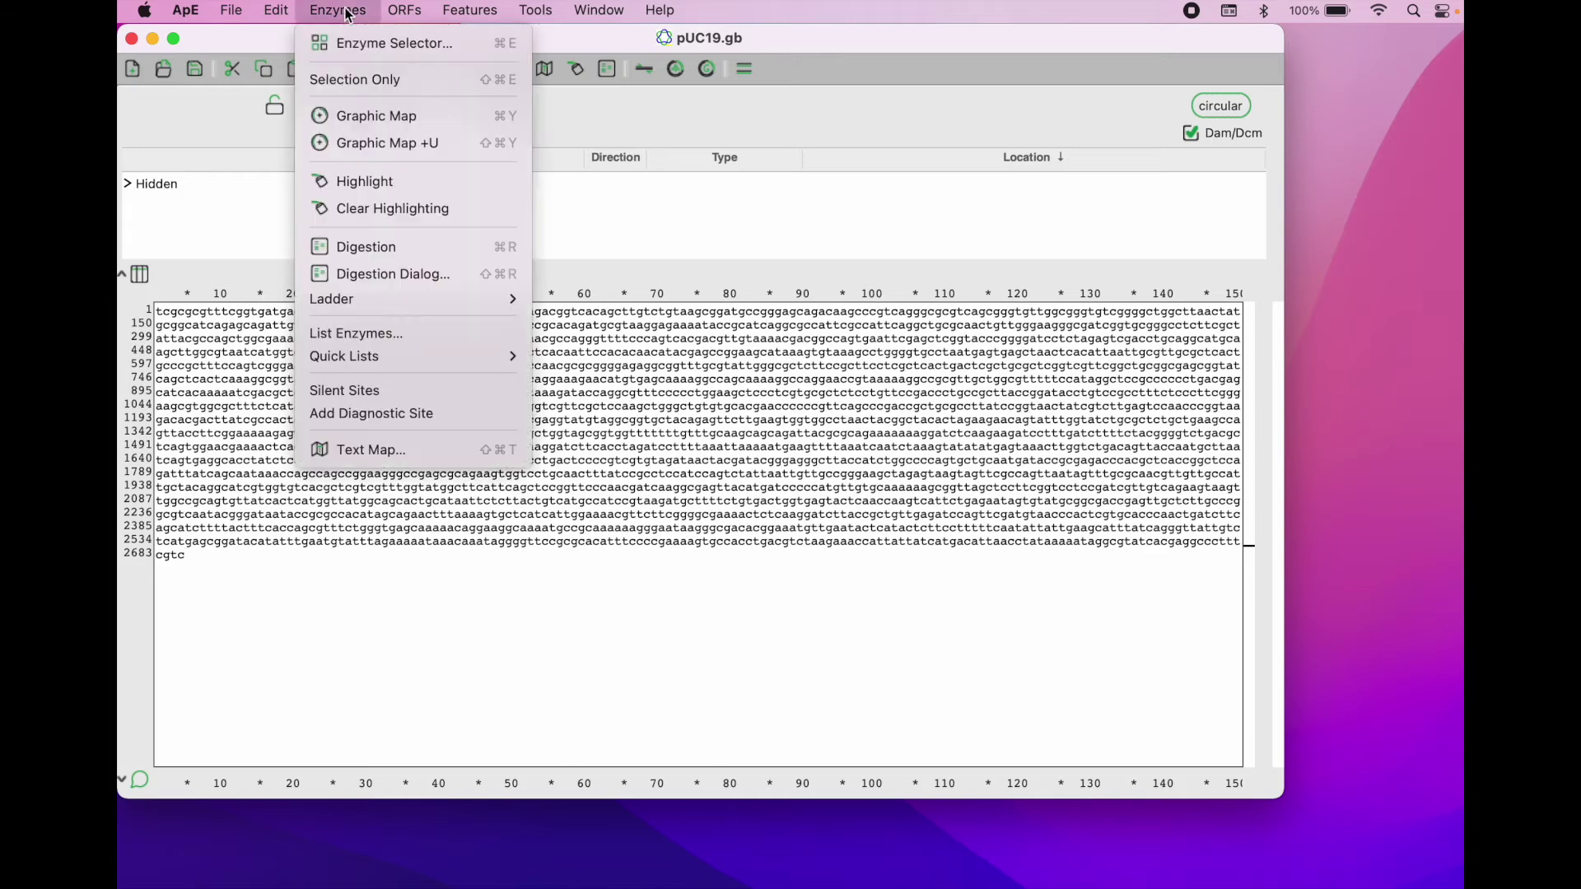
{"action": "left_click", "coordinate": [373, 45]}
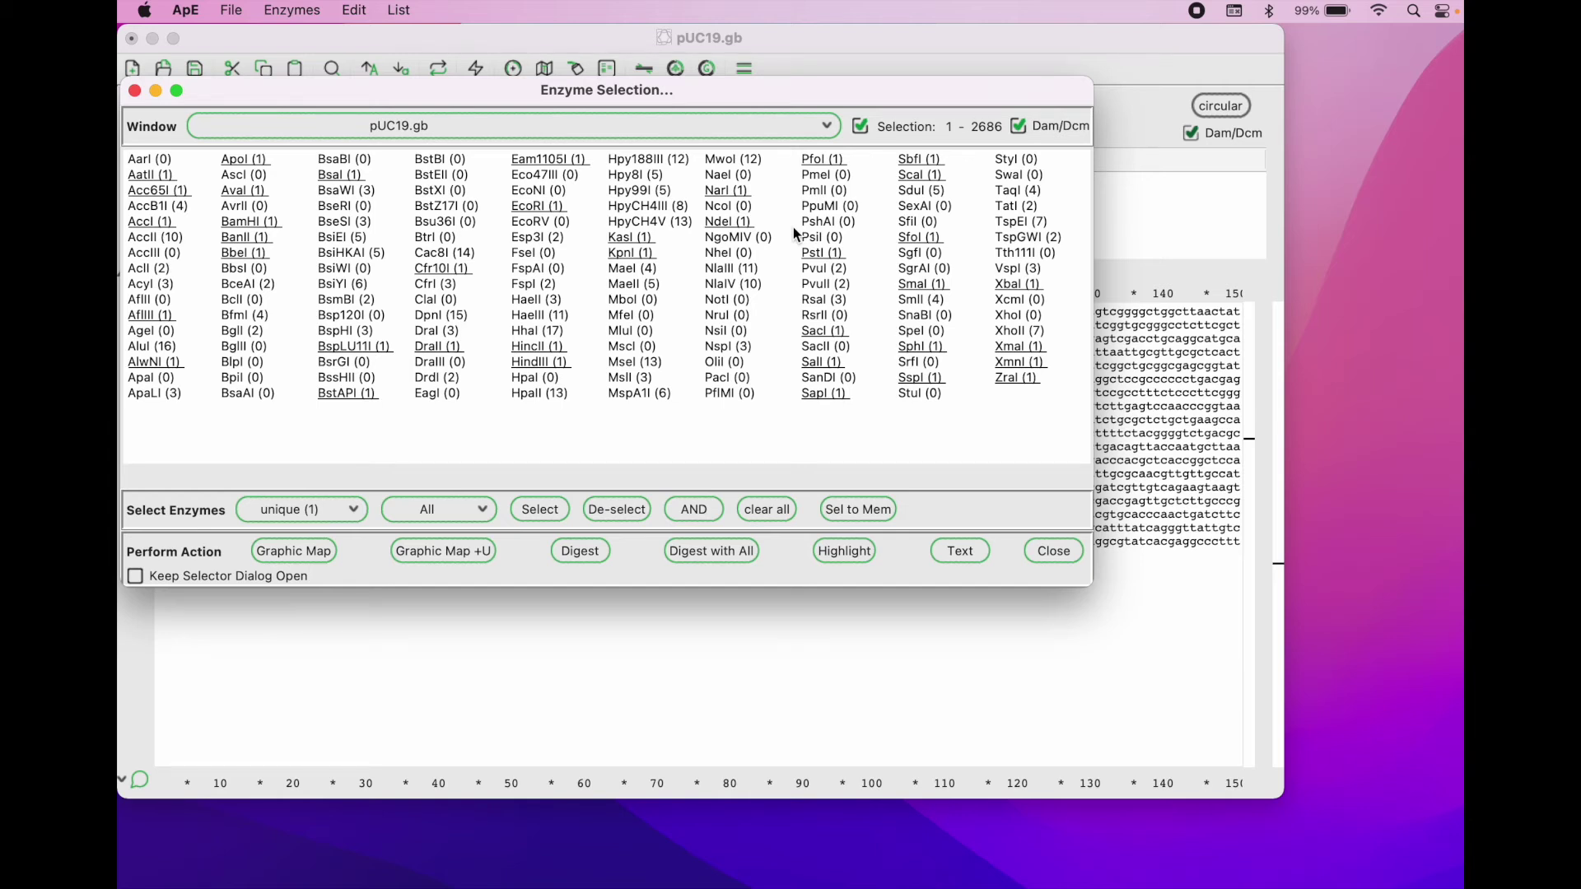
{"action": "left_click", "coordinate": [335, 176]}
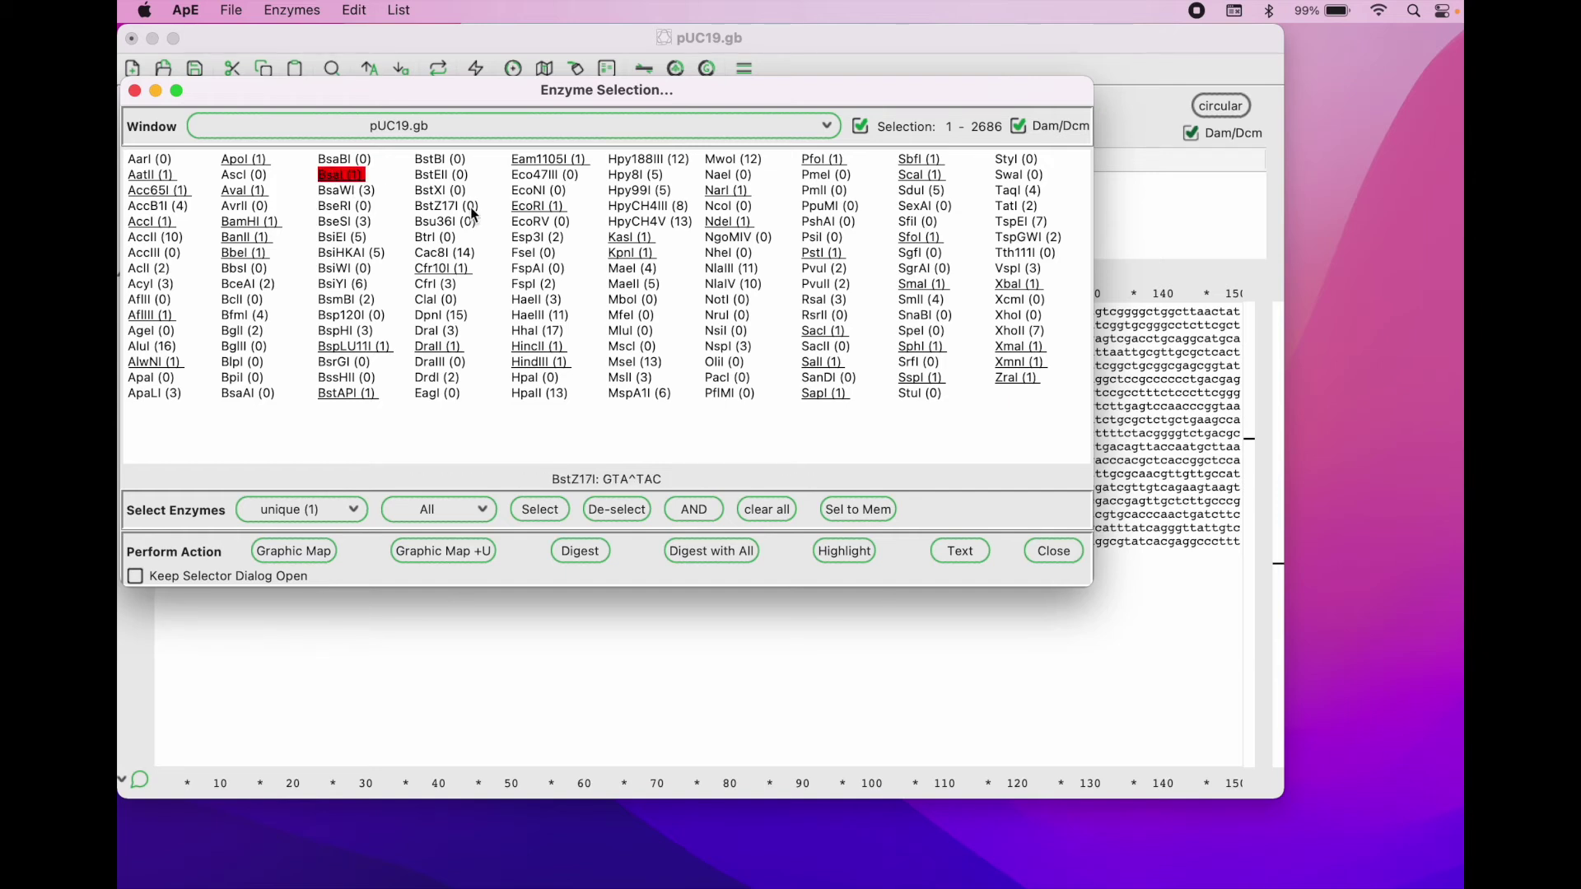
{"action": "left_click", "coordinate": [529, 207]}
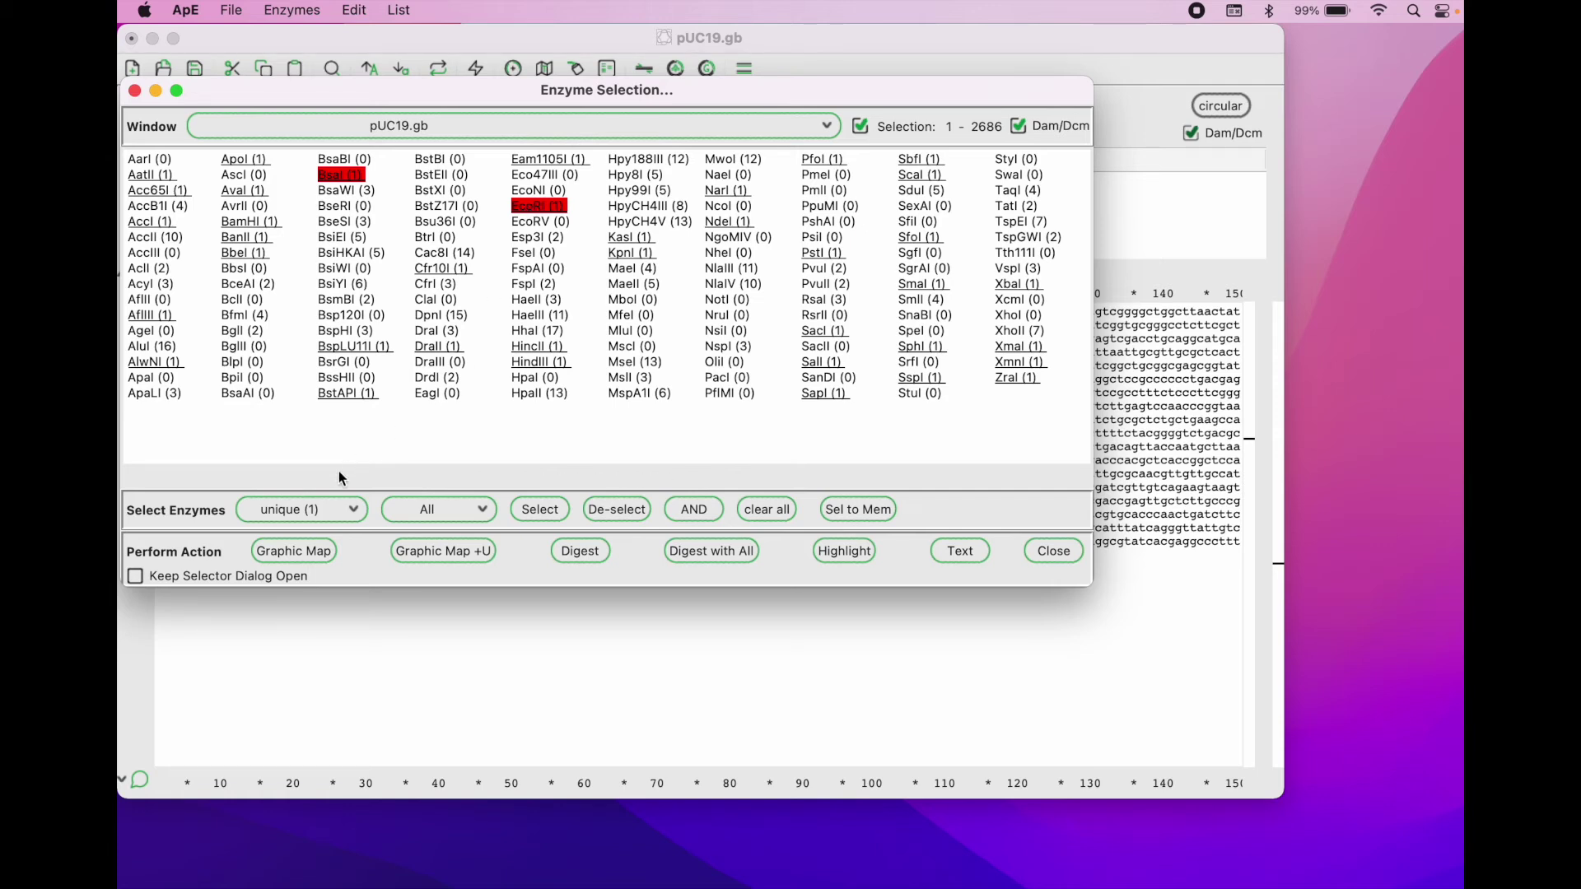
{"action": "left_click", "coordinate": [296, 550]}
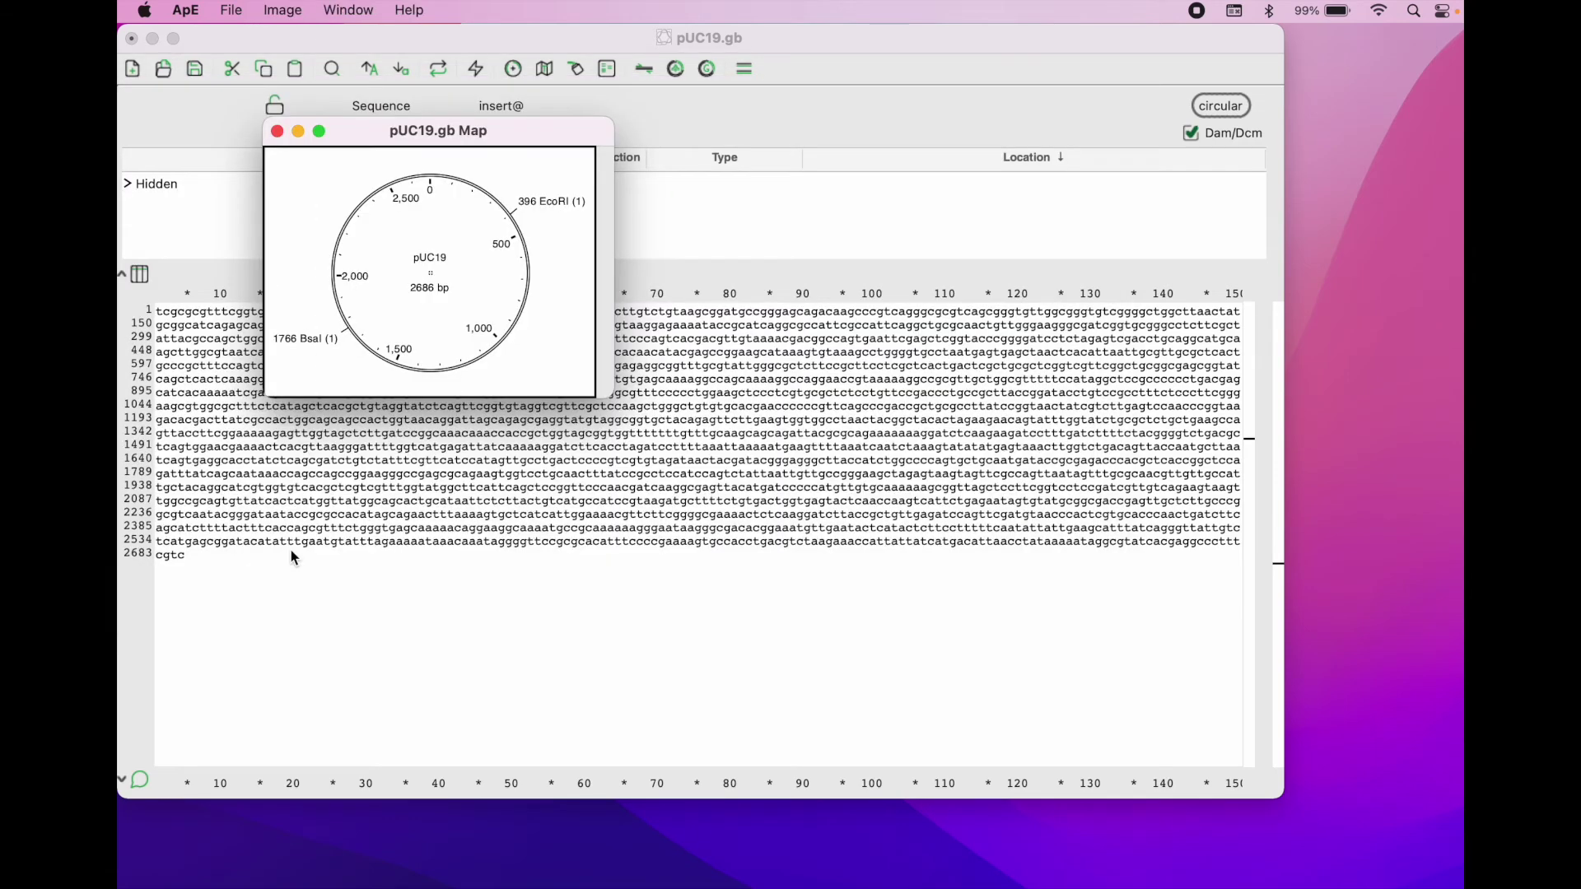
{"action": "left_click_drag", "start_coordinate": [596, 397], "coordinate": [1107, 735]}
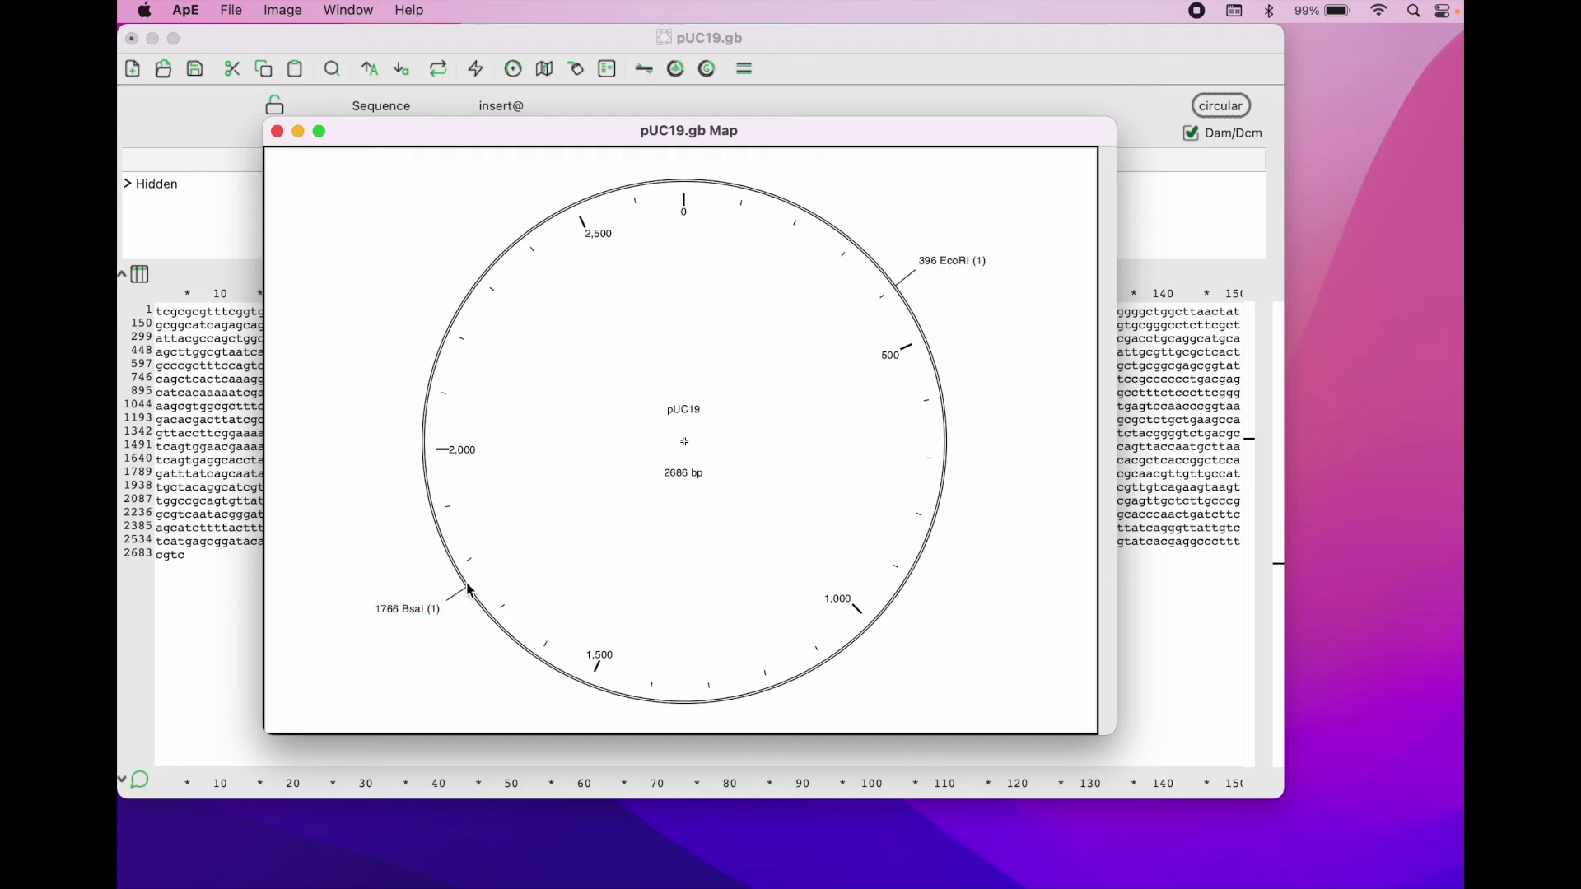
{"action": "mouse_move", "coordinate": [400, 618]}
{"action": "mouse_move", "coordinate": [923, 269]}
{"action": "mouse_move", "coordinate": [400, 616]}
{"action": "mouse_move", "coordinate": [973, 263]}
{"action": "left_click", "coordinate": [278, 130]}
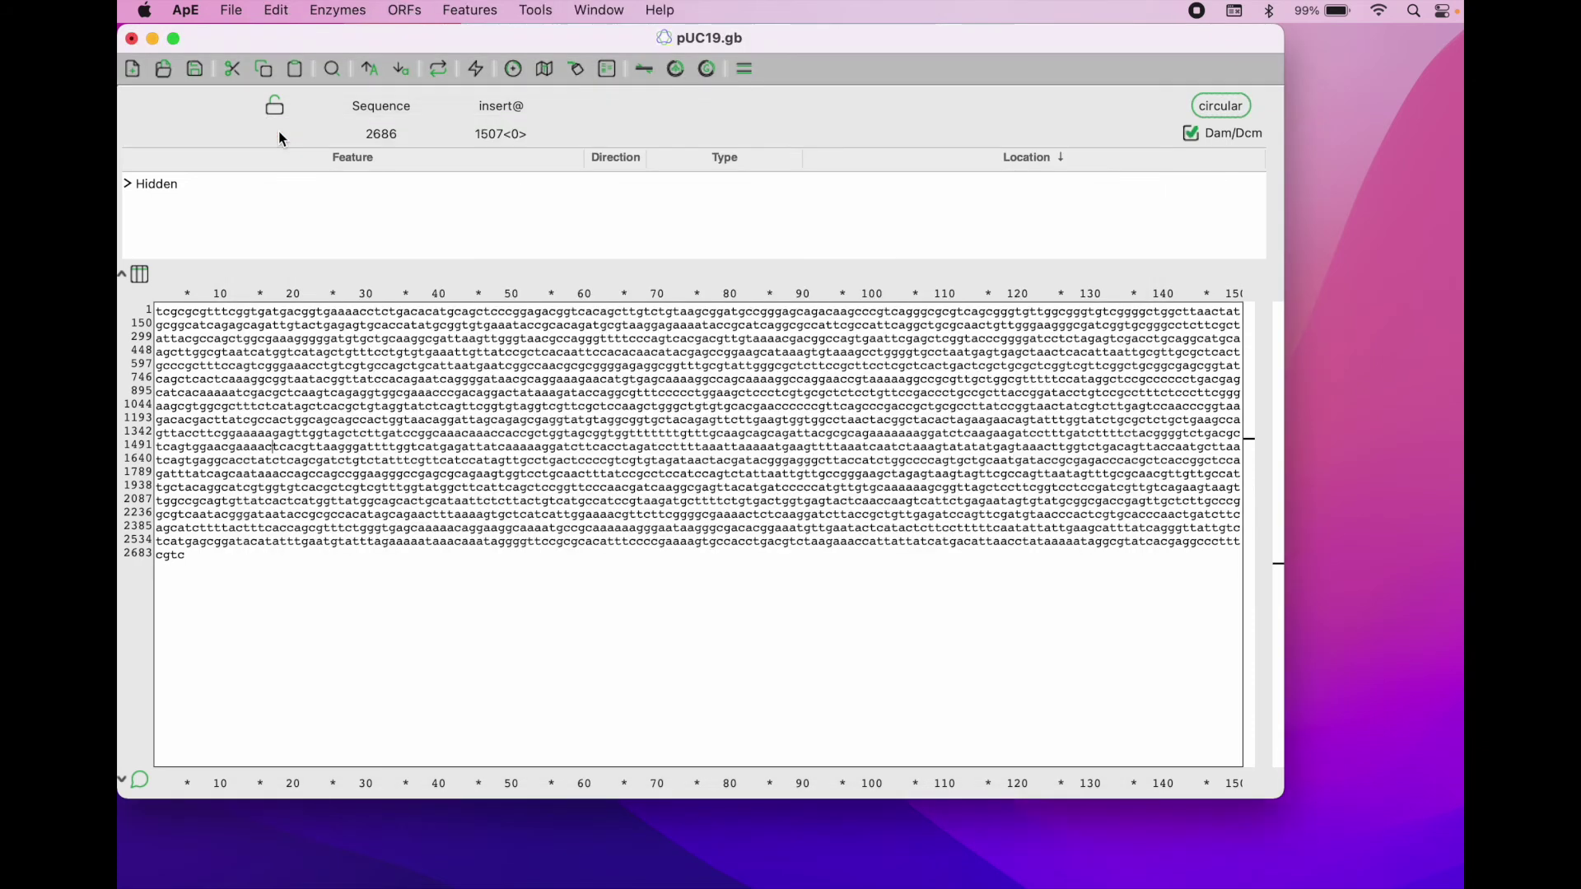
- Replace EcoRI with NdeI alongside BsaI in the enzyme selection, generate and inspect the enlarged graphic map, and close it
{"action": "left_click", "coordinate": [341, 11]}
{"action": "left_click", "coordinate": [350, 42]}
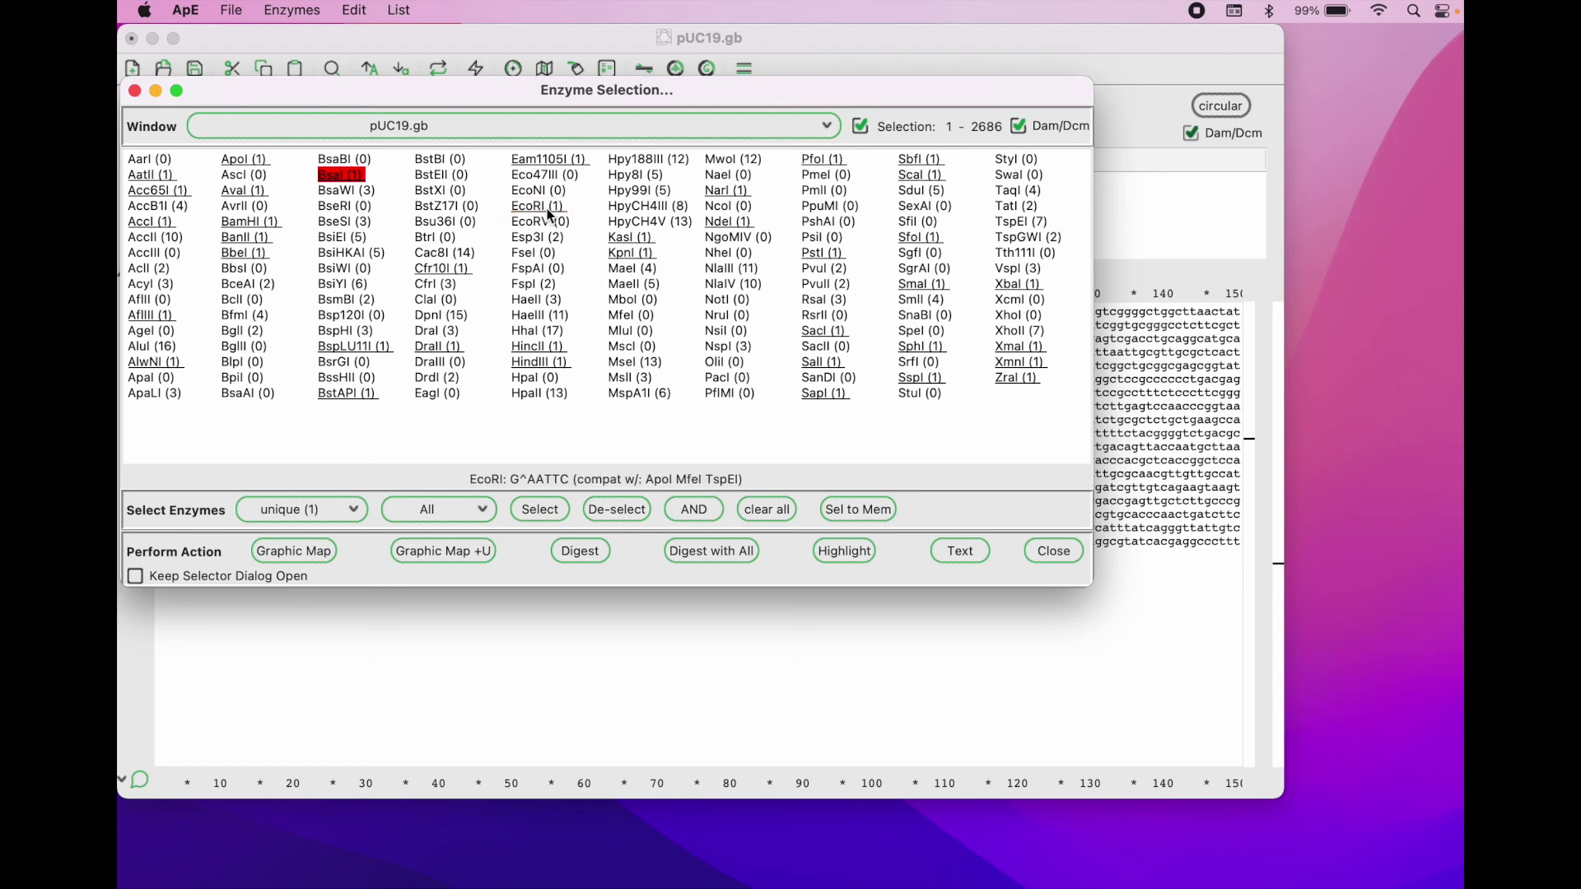
{"action": "left_click", "coordinate": [728, 223]}
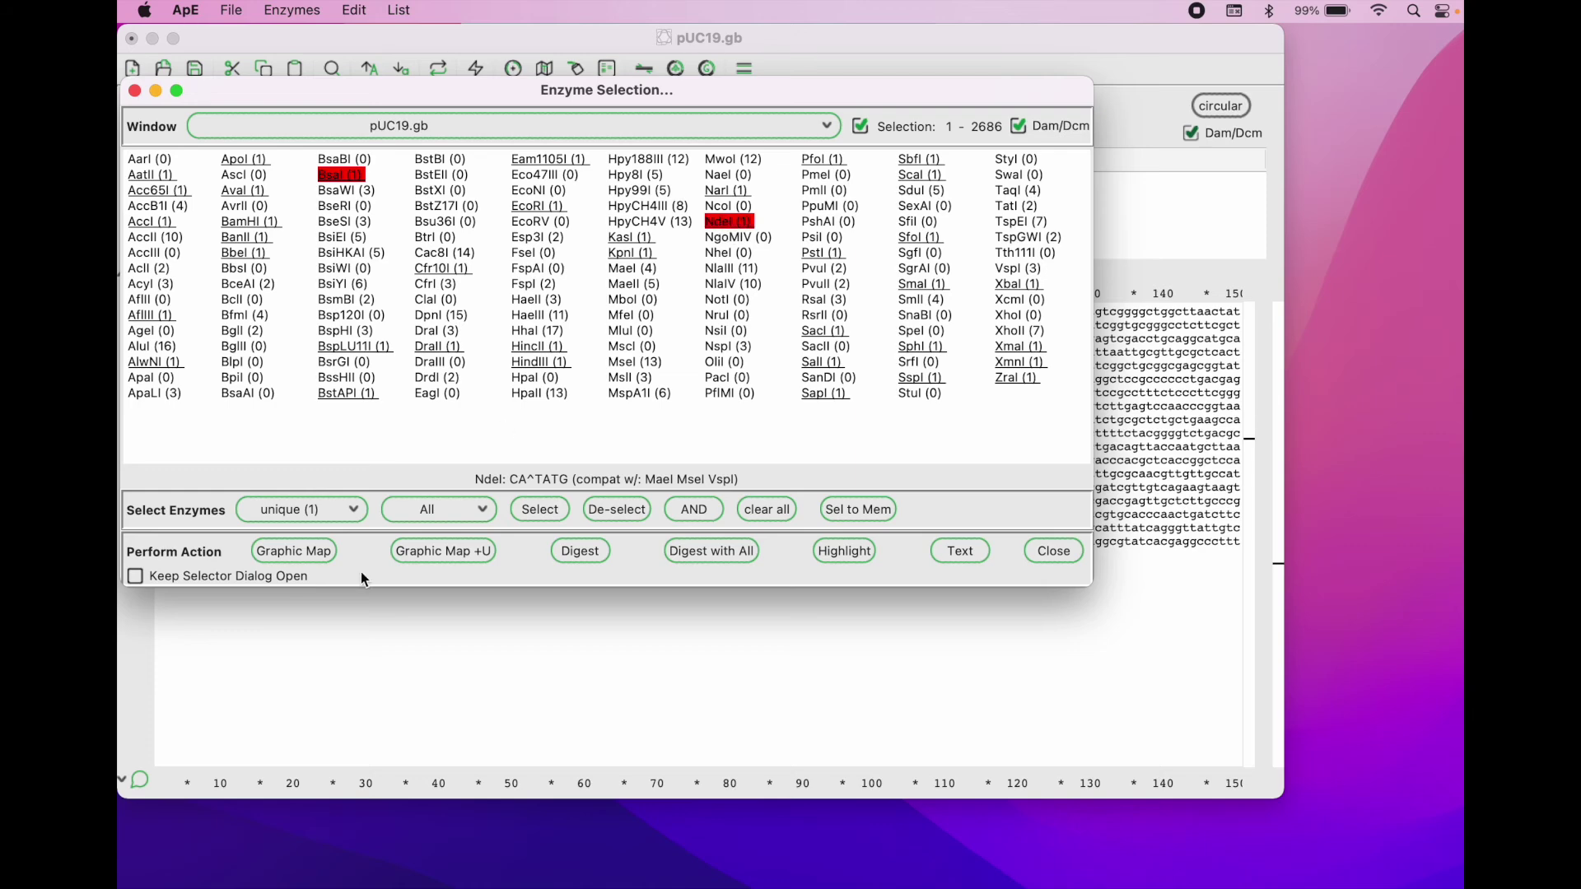
{"action": "left_click", "coordinate": [298, 554]}
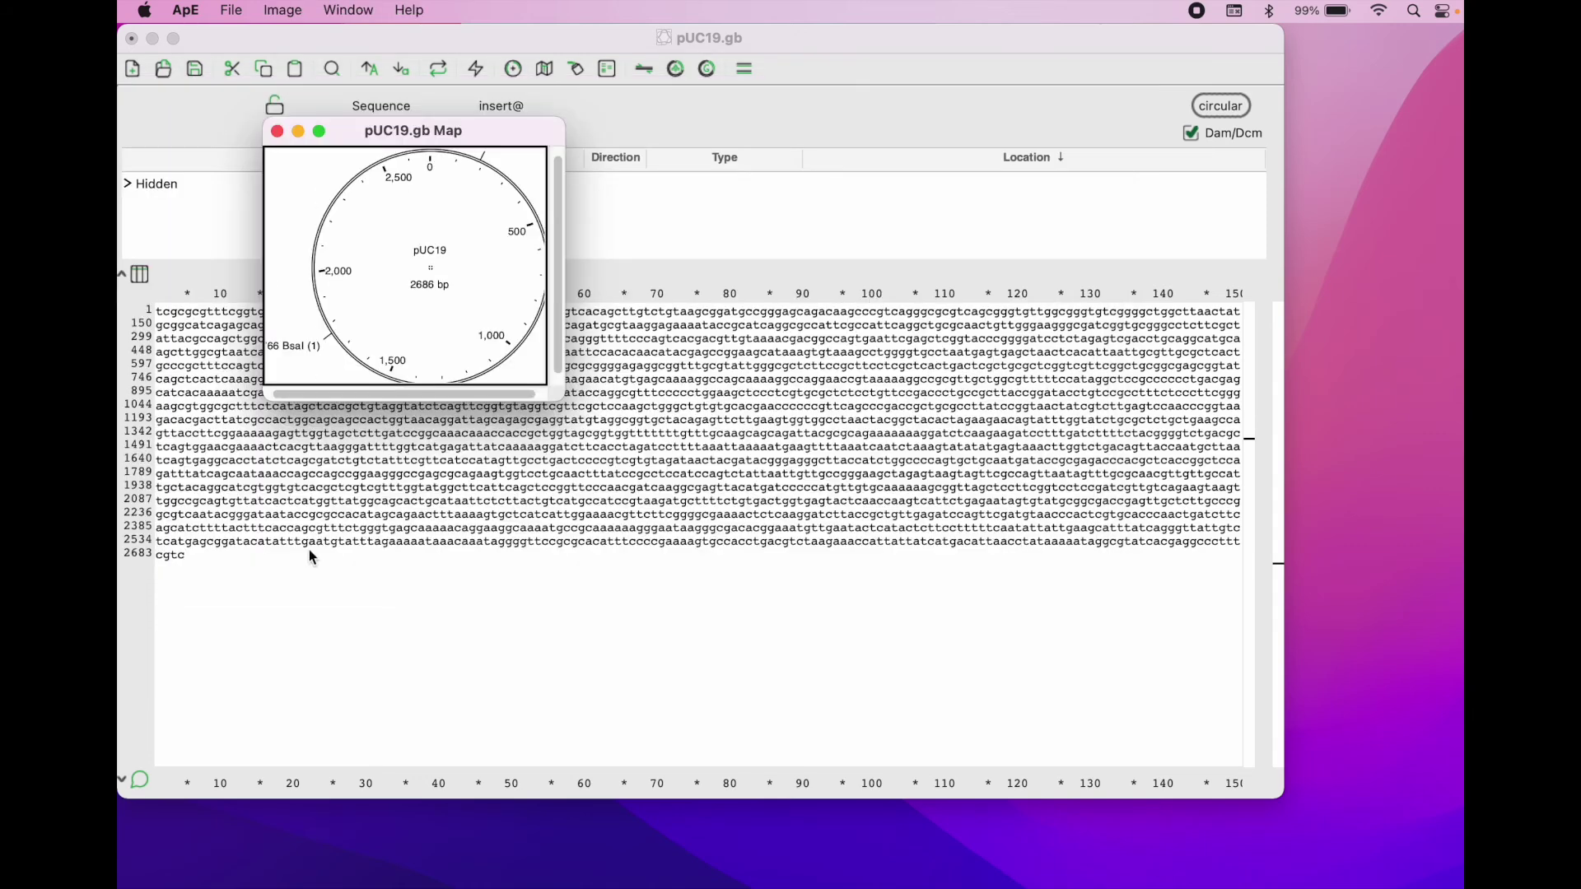
{"action": "left_click_drag", "start_coordinate": [774, 573], "coordinate": [1046, 771]}
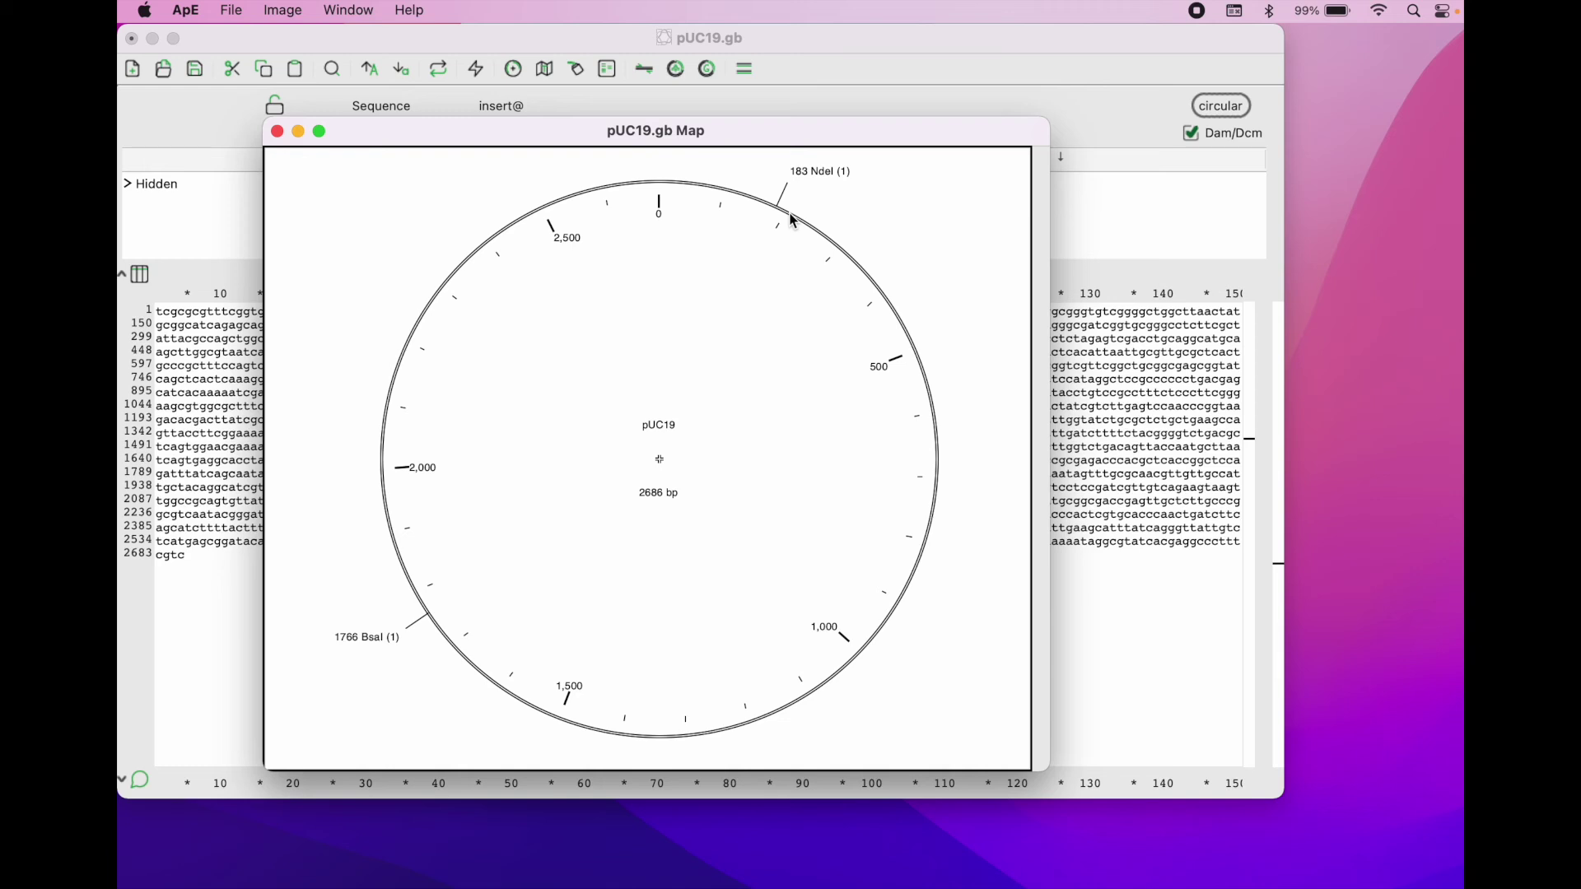
{"action": "mouse_move", "coordinate": [391, 640]}
{"action": "left_click", "coordinate": [277, 132]}
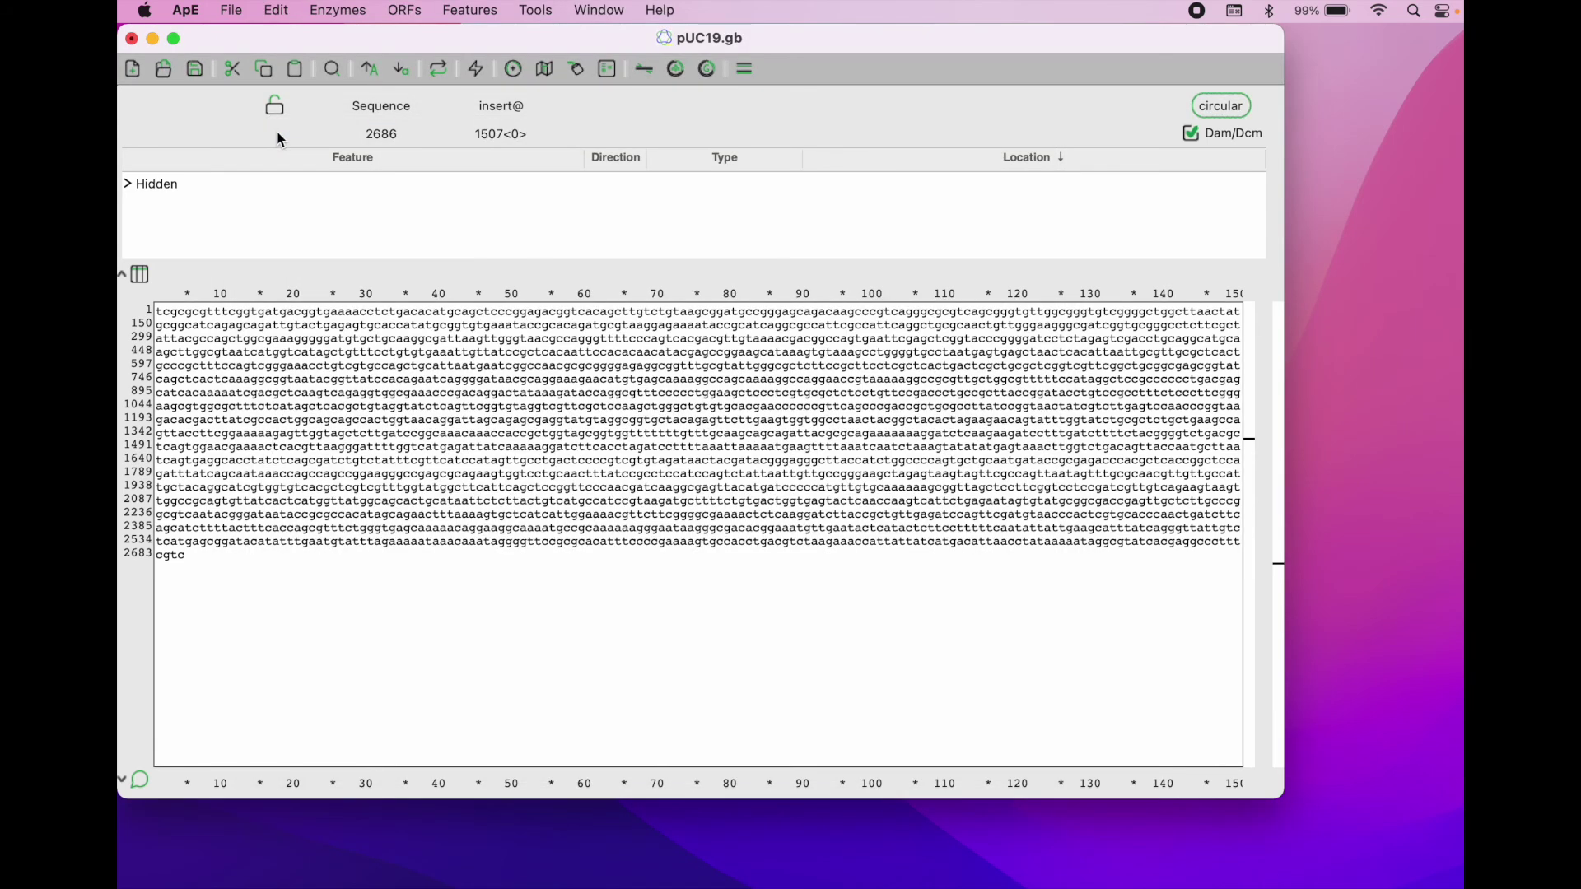
{"action": "left_click", "coordinate": [338, 11]}
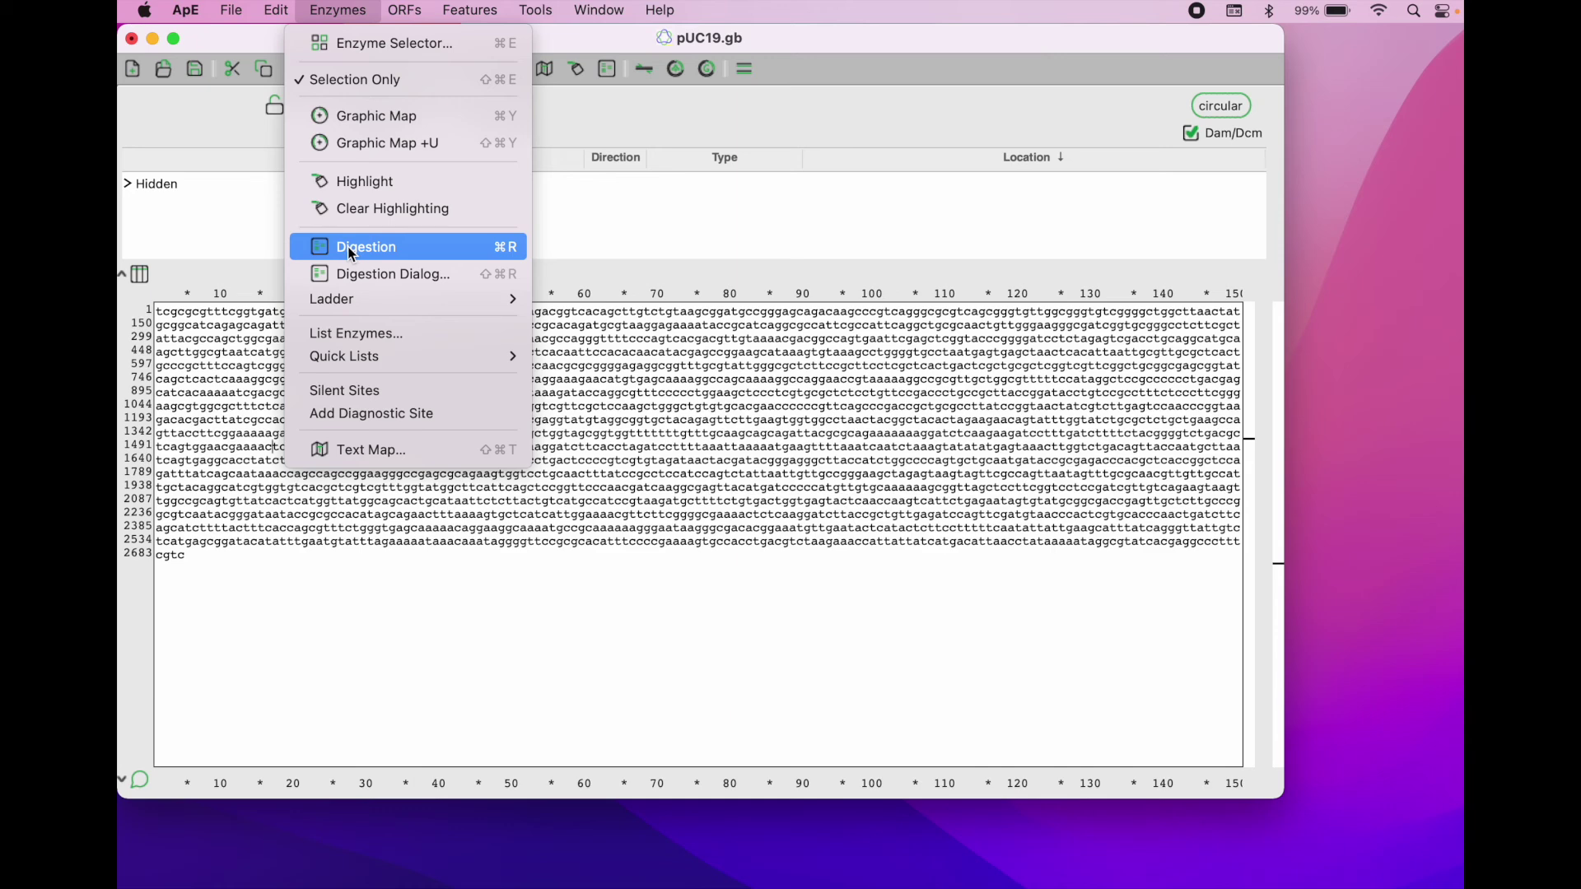
{"action": "left_click", "coordinate": [229, 583]}
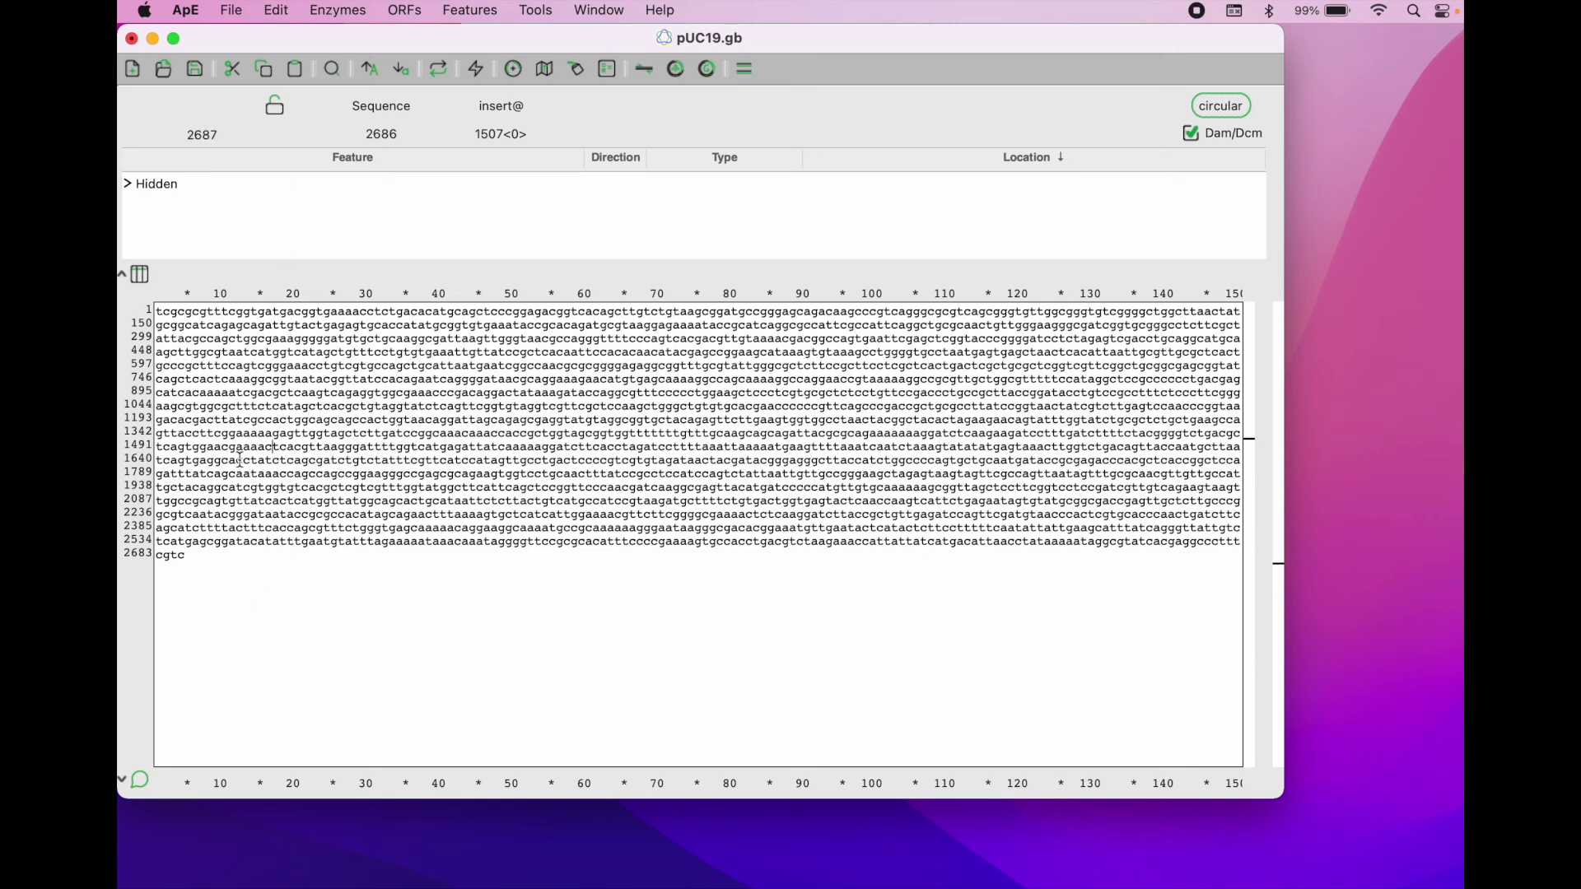
- Run a virtual digestion of pUC19 with the selected BsaI and NdeI enzymes and enlarge the digest window
{"action": "left_click", "coordinate": [356, 13]}
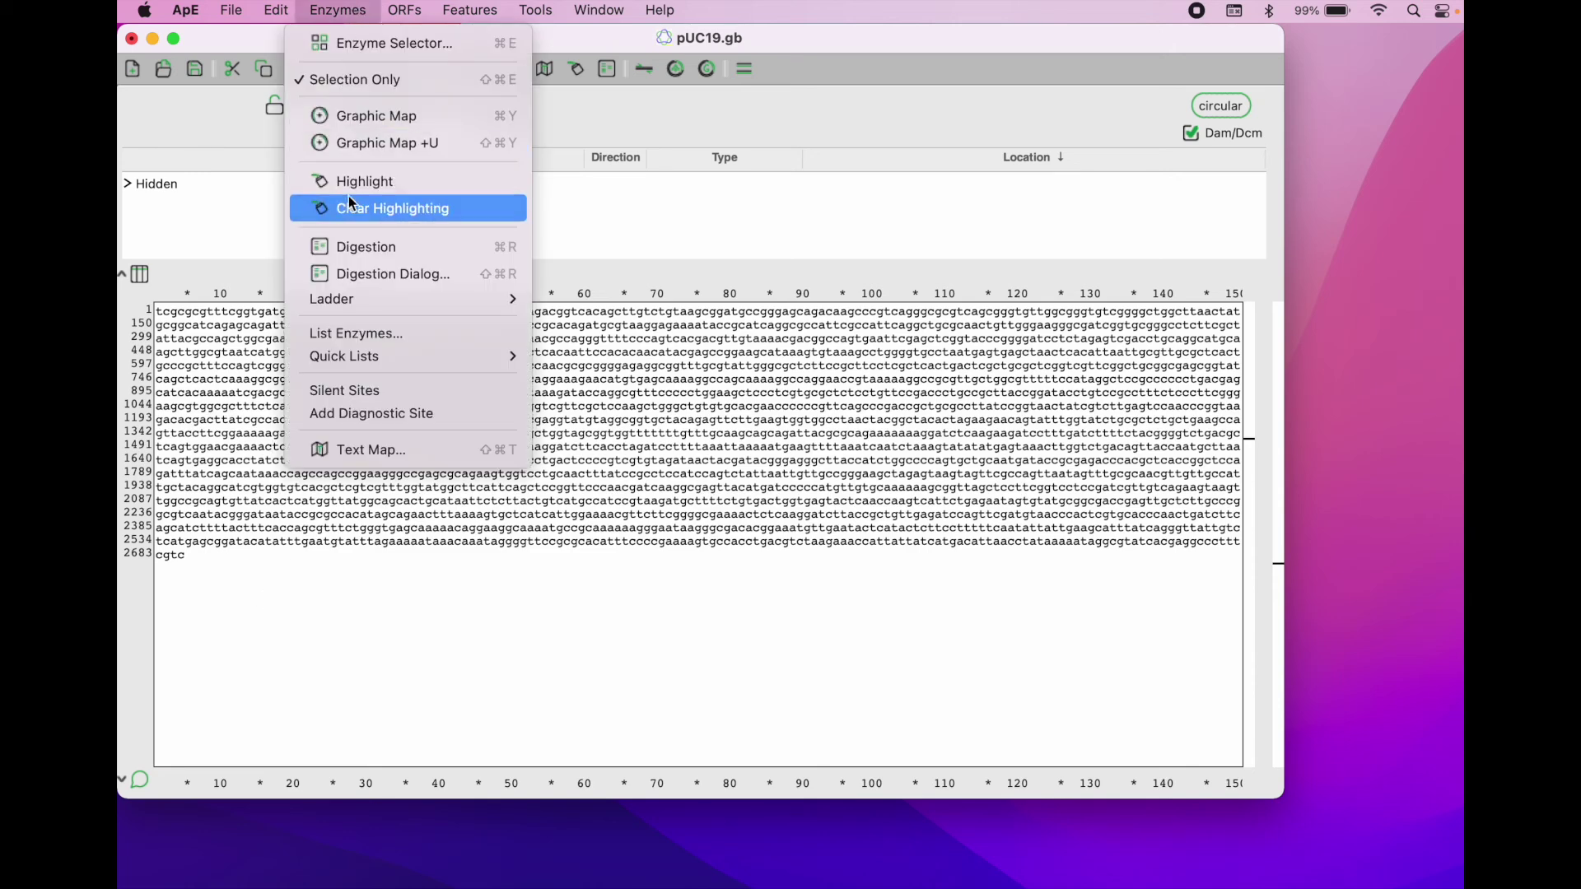
{"action": "left_click", "coordinate": [360, 248]}
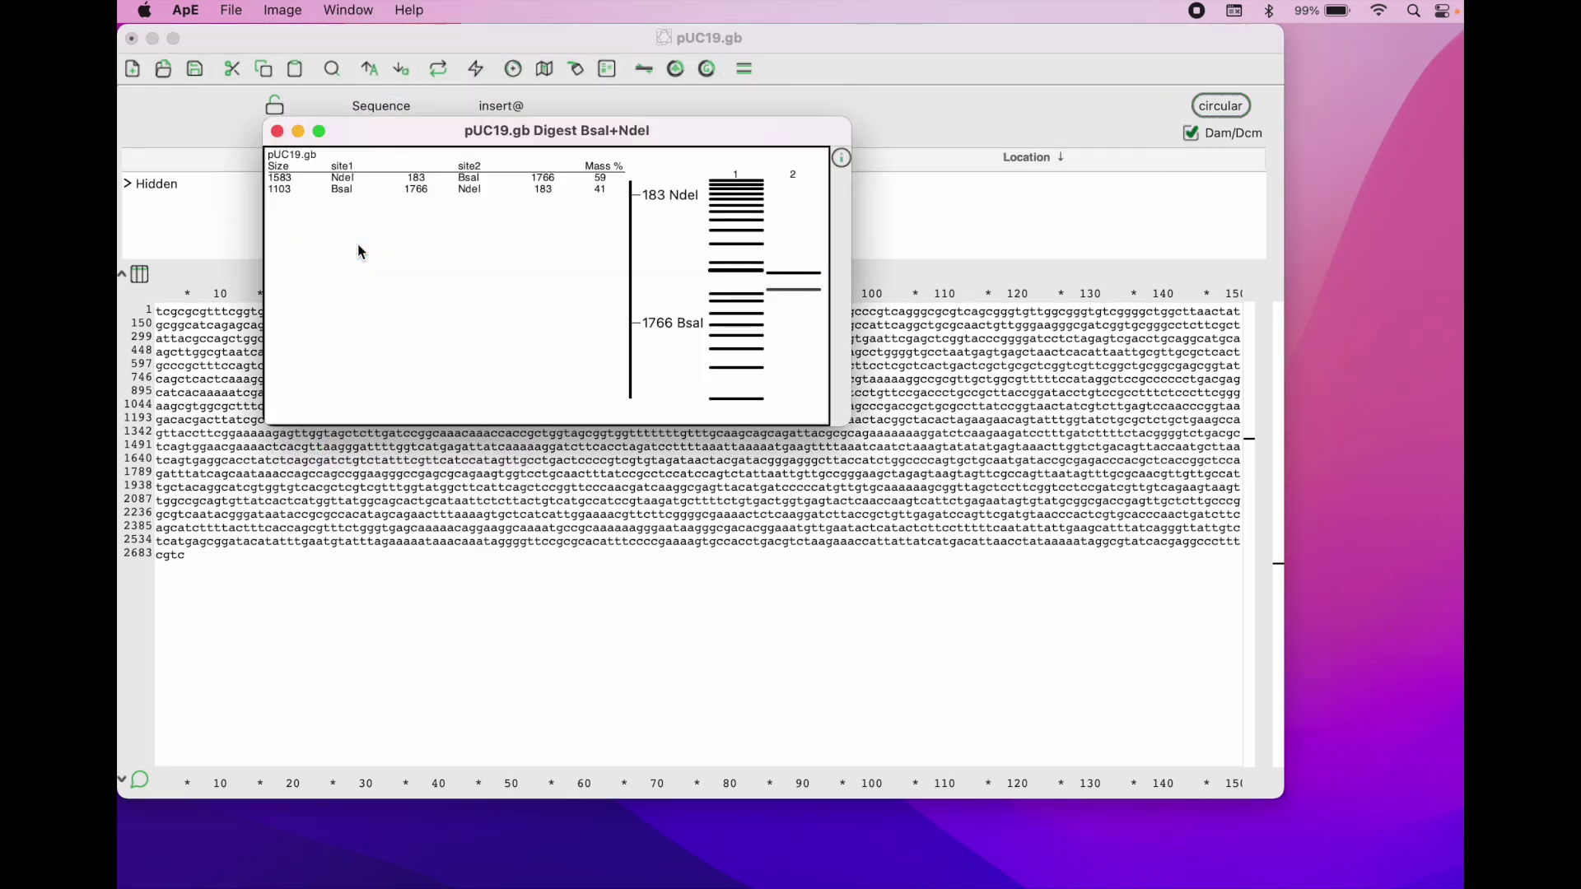
{"action": "left_click_drag", "start_coordinate": [842, 424], "coordinate": [1390, 866]}
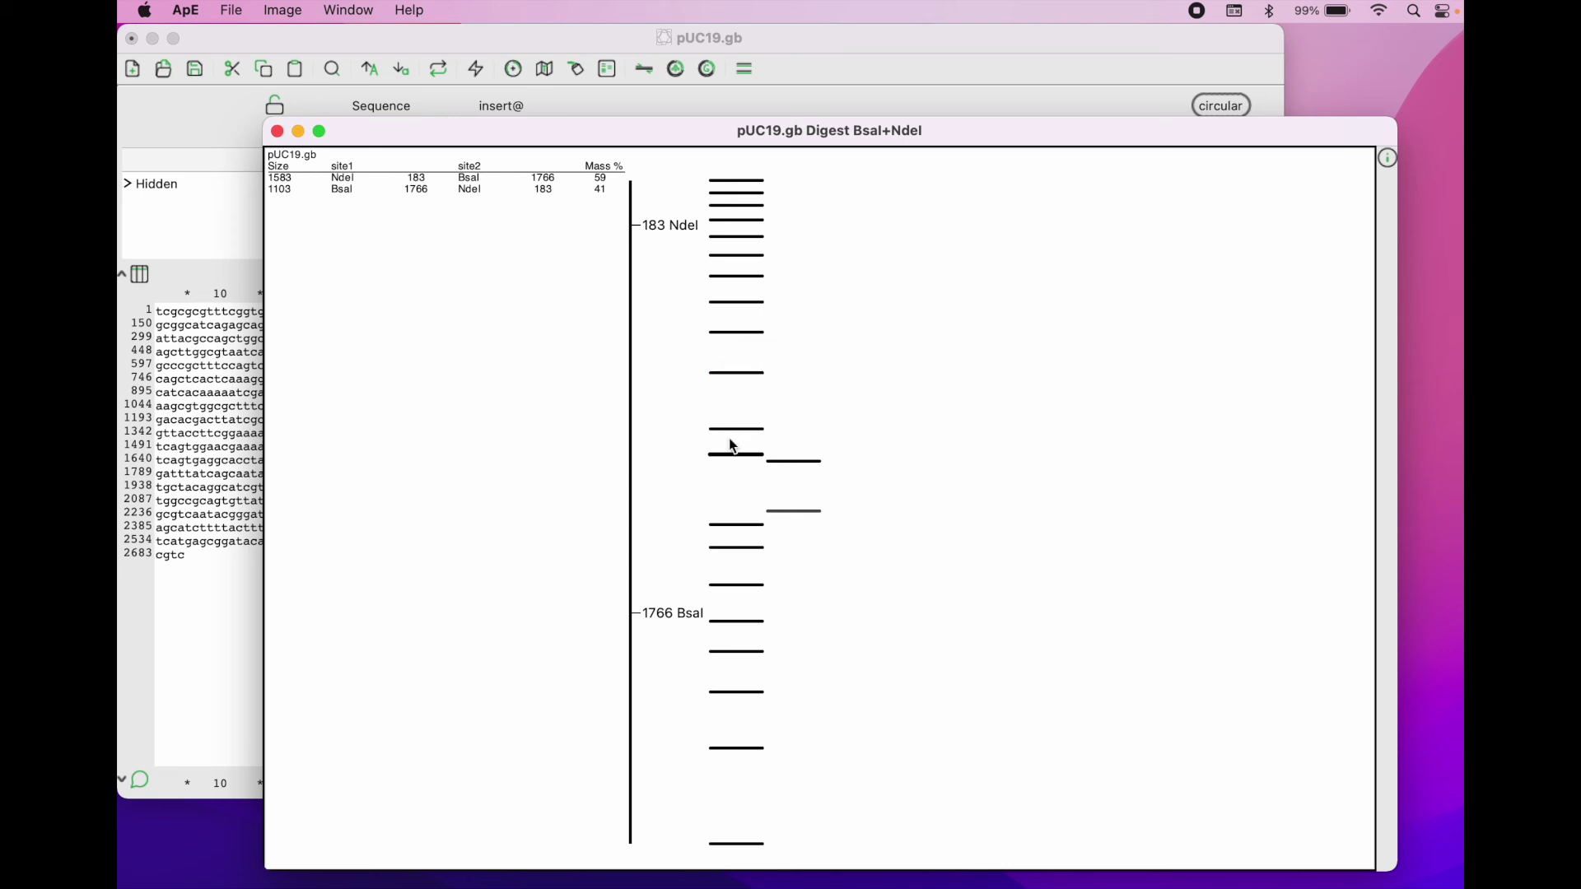
- Examine both fragment rows in the BsaI+NdeI digest table, comparing their sizes and the cut sites bounding each fragment
{"action": "left_click", "coordinate": [271, 181]}
{"action": "left_click", "coordinate": [392, 250]}
{"action": "left_click", "coordinate": [350, 189]}
{"action": "left_click", "coordinate": [349, 180]}
{"action": "left_click", "coordinate": [310, 184]}
{"action": "left_click", "coordinate": [283, 181]}
{"action": "left_click", "coordinate": [281, 191]}
{"action": "left_click", "coordinate": [282, 178]}
{"action": "left_click", "coordinate": [281, 190]}
{"action": "left_click", "coordinate": [287, 181]}
- Inspect the two digest bands in the simulated gel lane, checking each band's size and matching fragment on the linear map
{"action": "mouse_move", "coordinate": [796, 463]}
{"action": "left_click", "coordinate": [789, 463]}
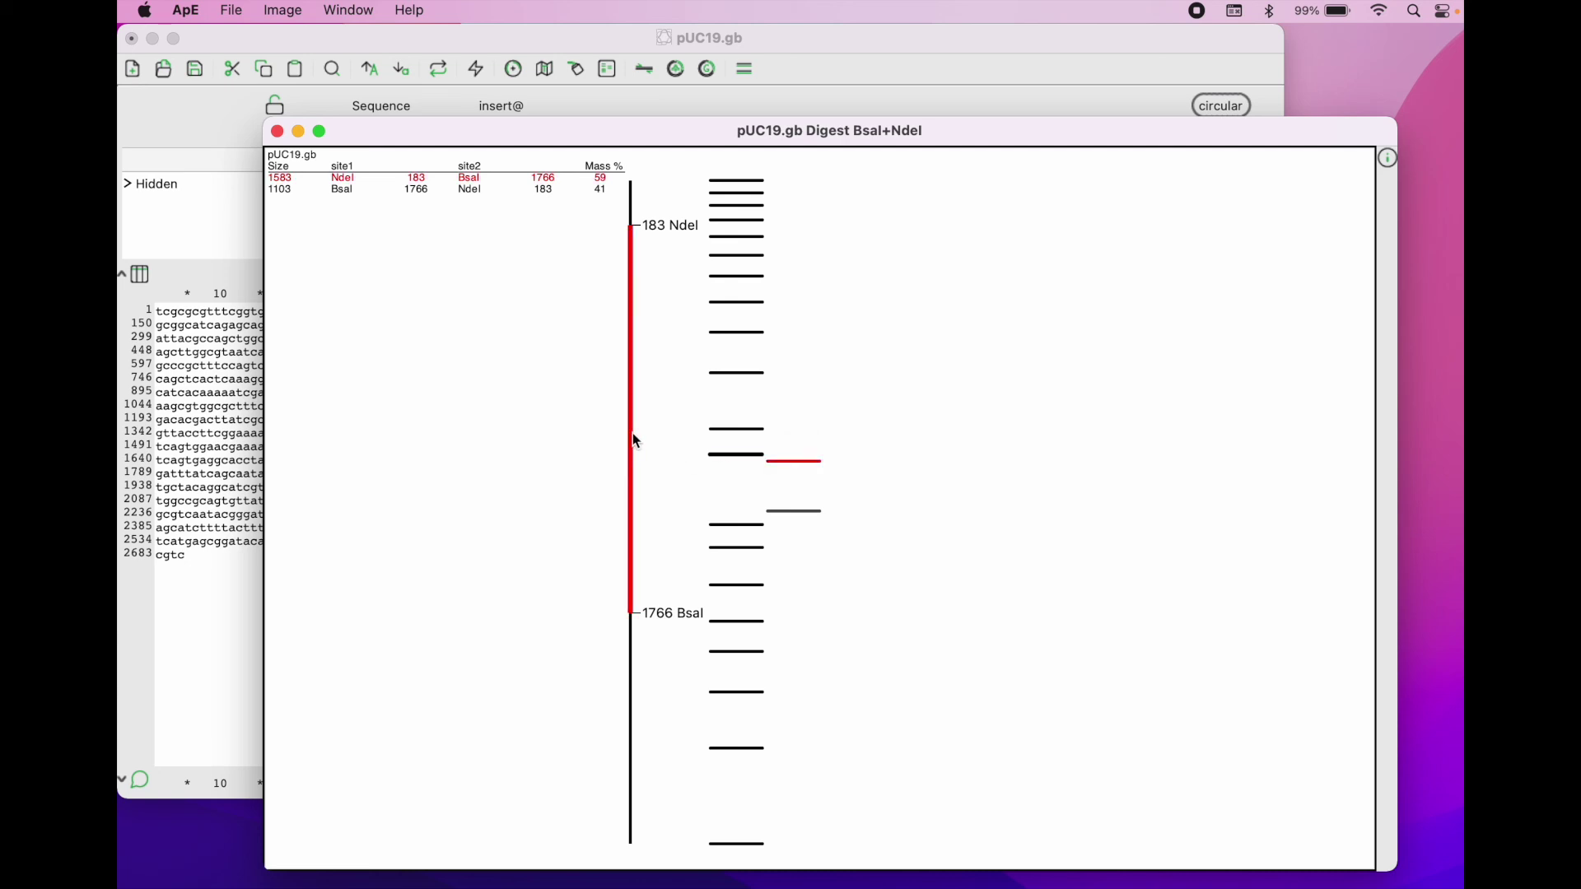
{"action": "left_click", "coordinate": [797, 463]}
{"action": "mouse_move", "coordinate": [801, 511]}
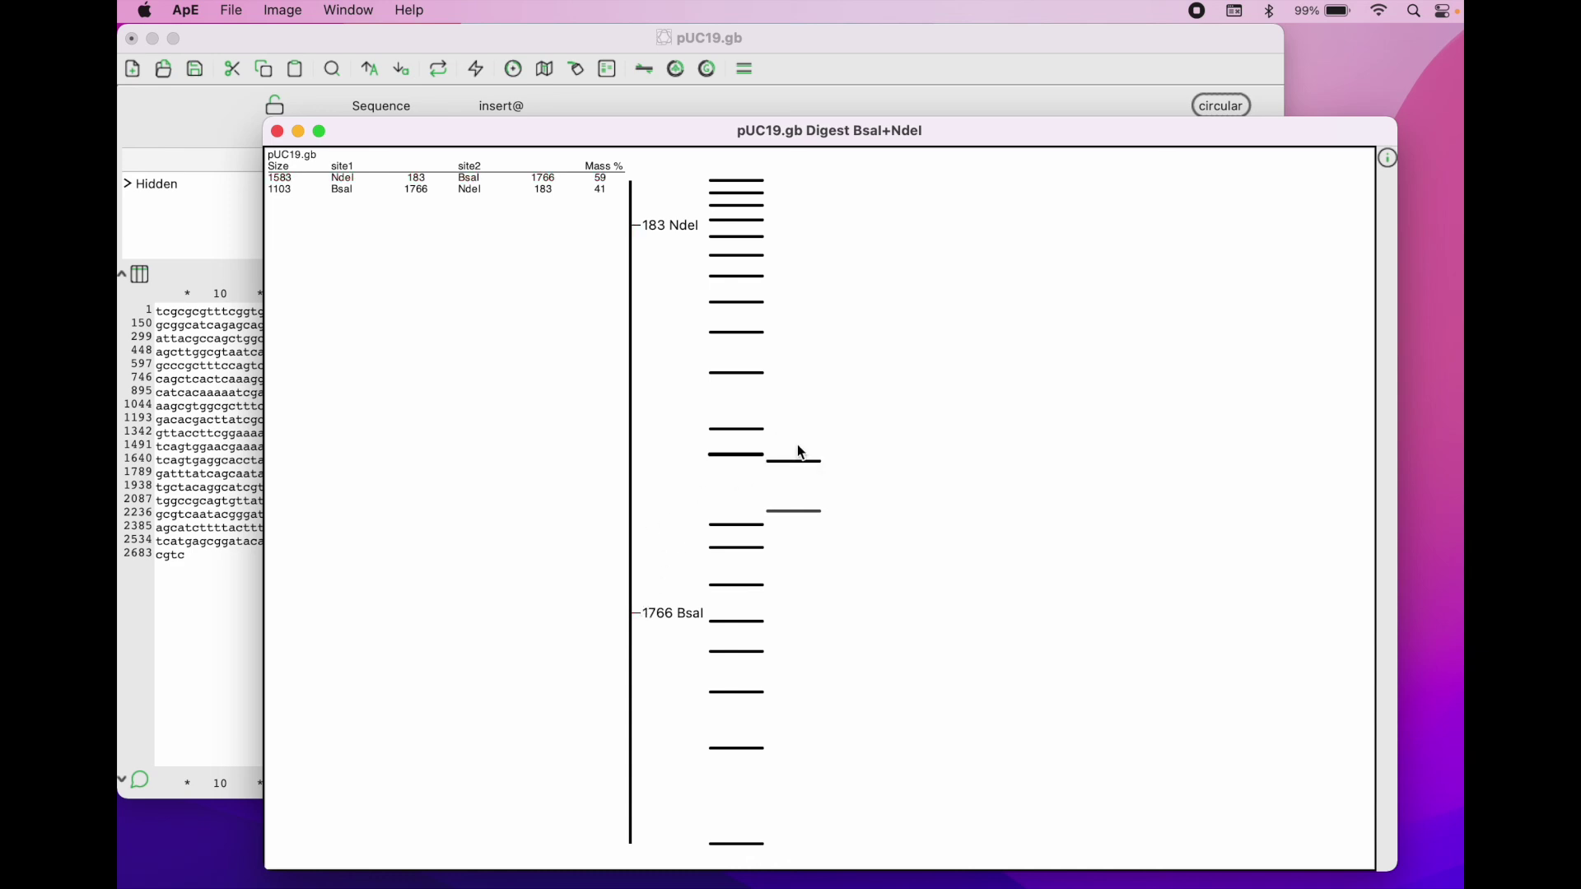
{"action": "mouse_move", "coordinate": [801, 470]}
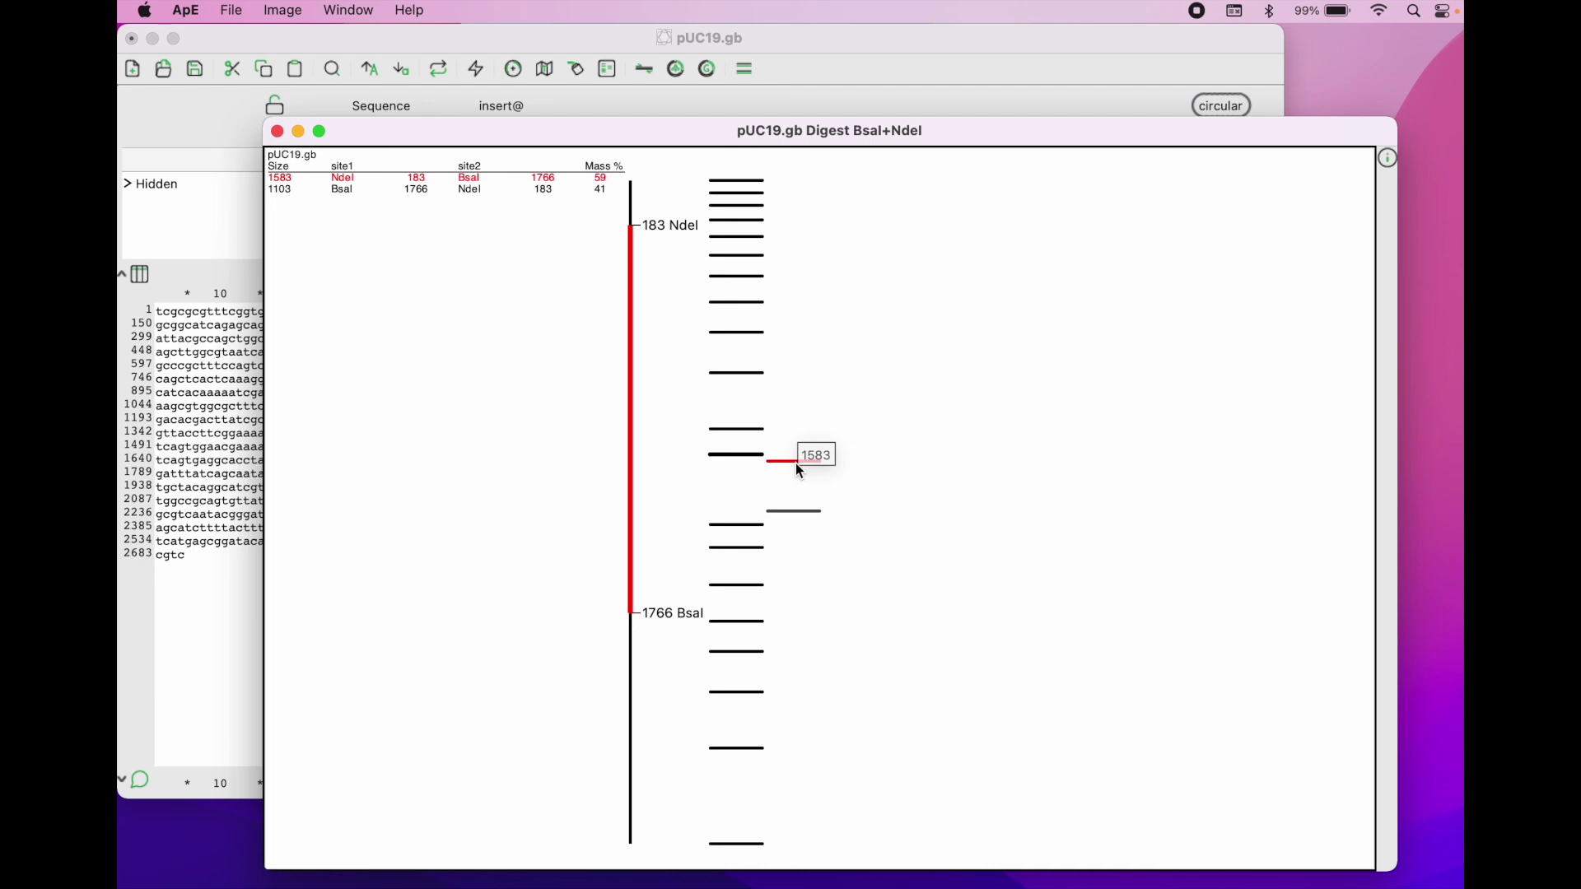